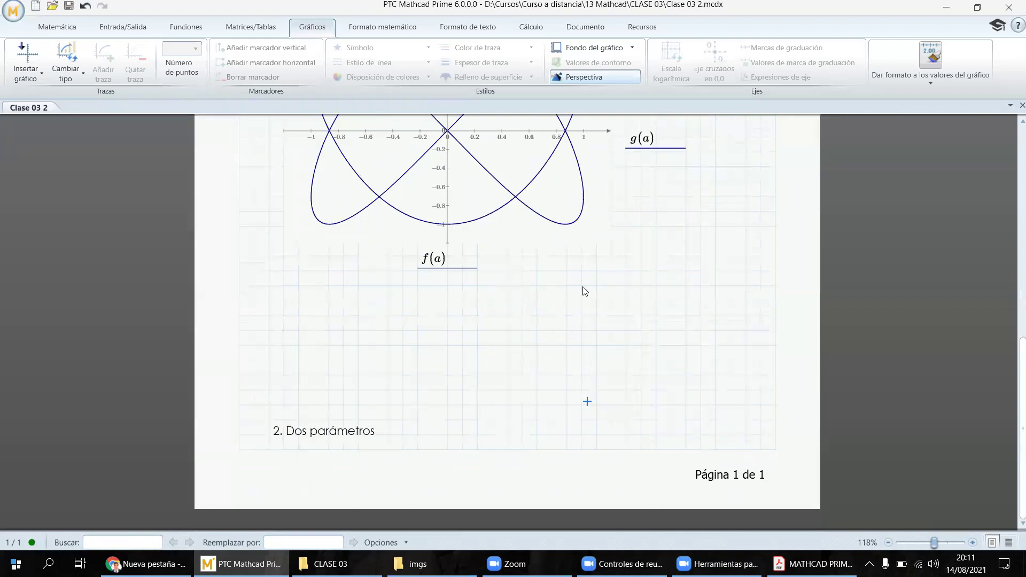
# - Below the "2. Dos parámetros" heading, define N as 40 and the range variable i as 0..N
pyautogui.scroll(-5, 586, 291)
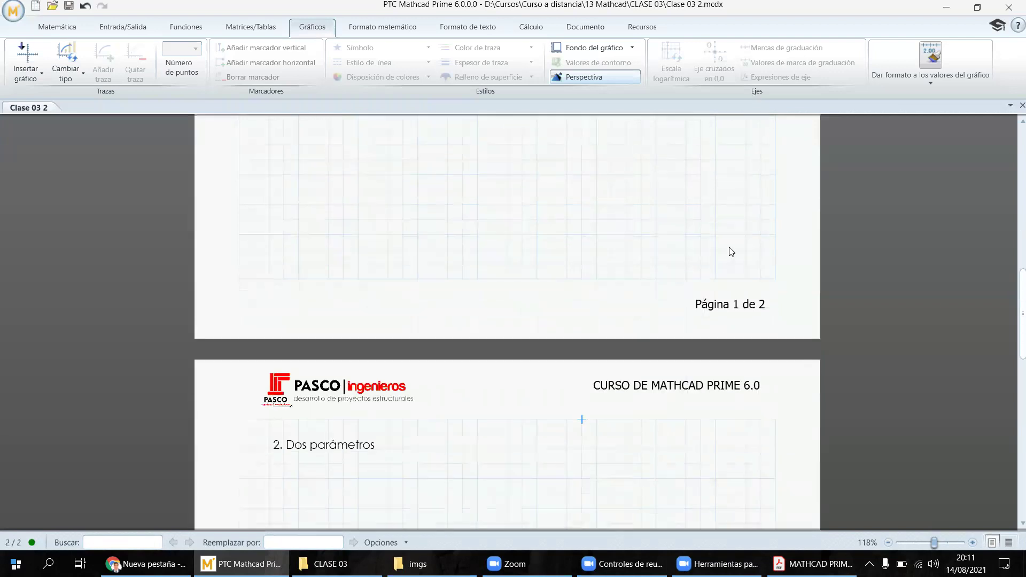
pyautogui.scroll(-2, 601, 311)
pyautogui.click(283, 351)
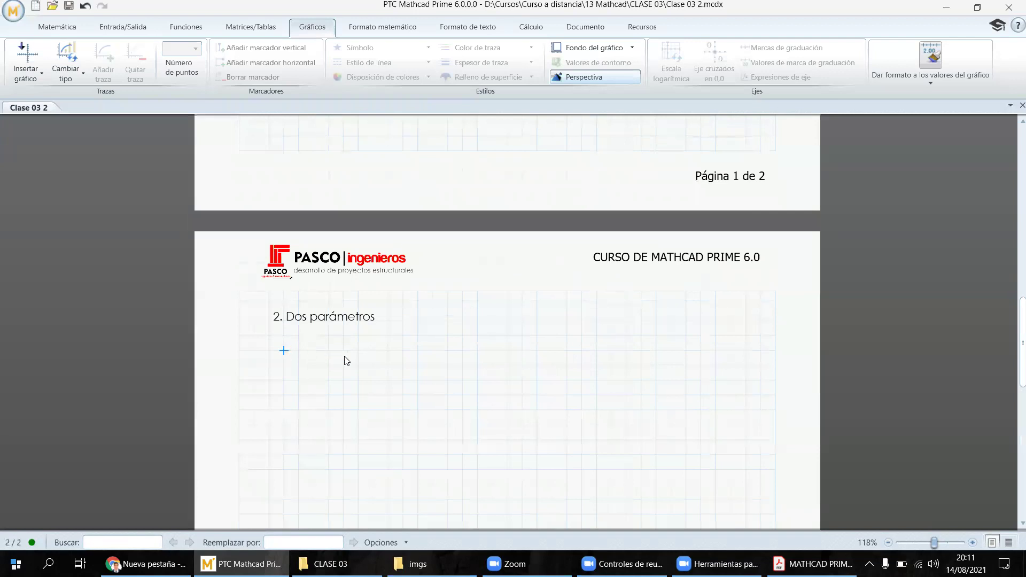
pyautogui.write('N:=40')
pyautogui.click(285, 384)
pyautogui.write('i:')
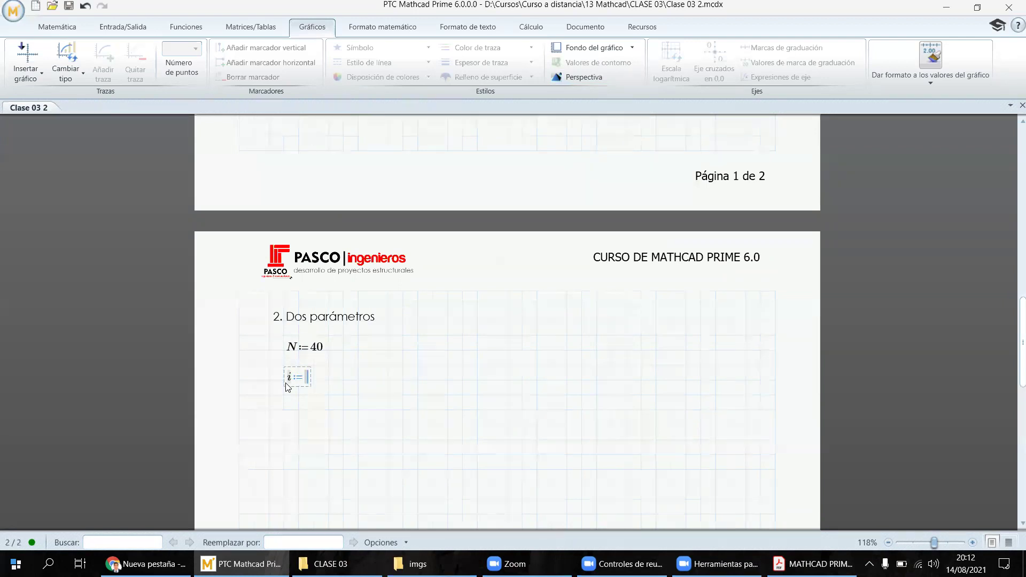
pyautogui.write('0;N')
# - Insert the Greek letter θ below the range definition and give it the literal subscript i
pyautogui.scroll(-1, 376, 365)
pyautogui.click(284, 360)
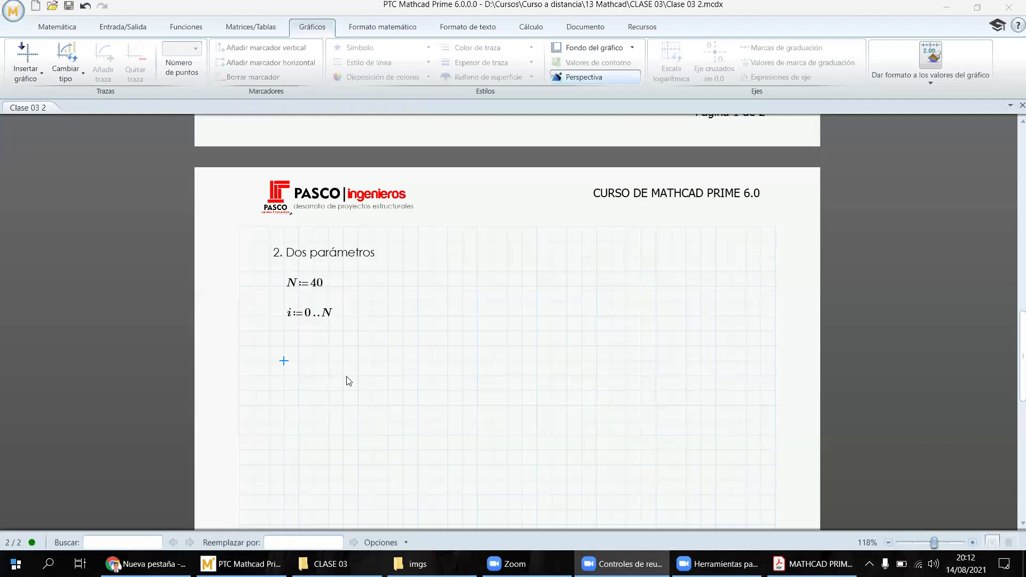
pyautogui.click(59, 28)
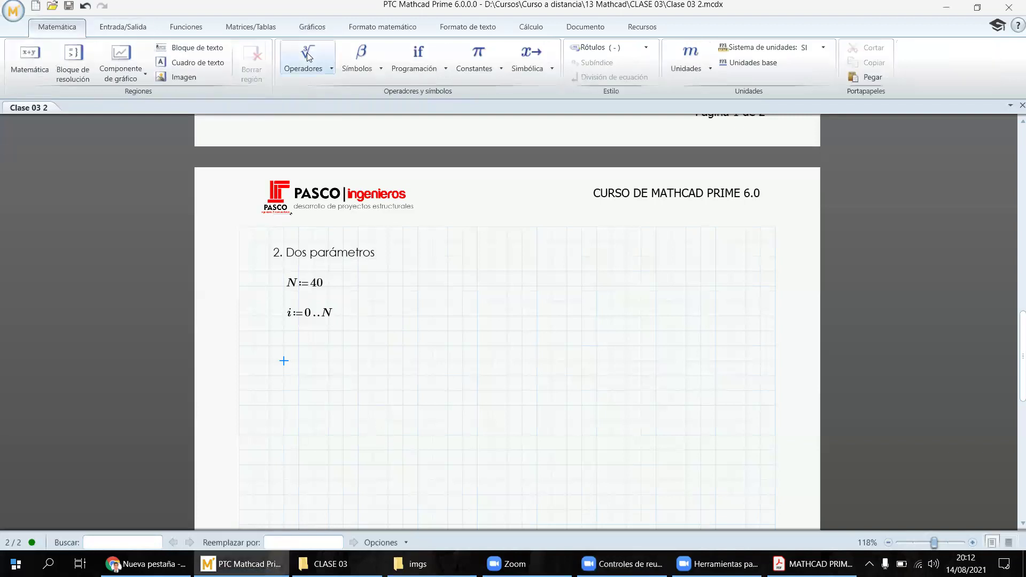
pyautogui.click(361, 56)
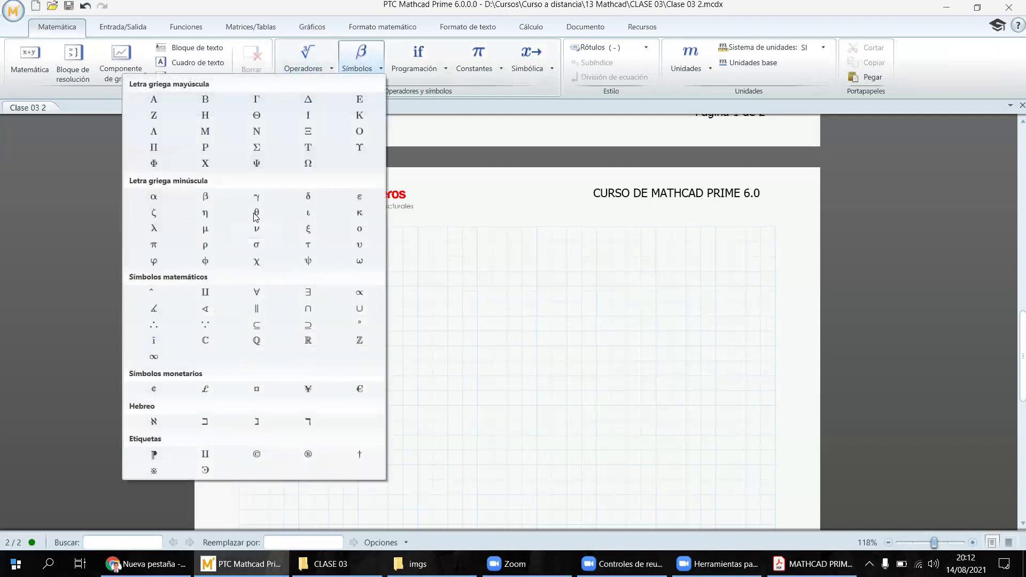
pyautogui.click(256, 214)
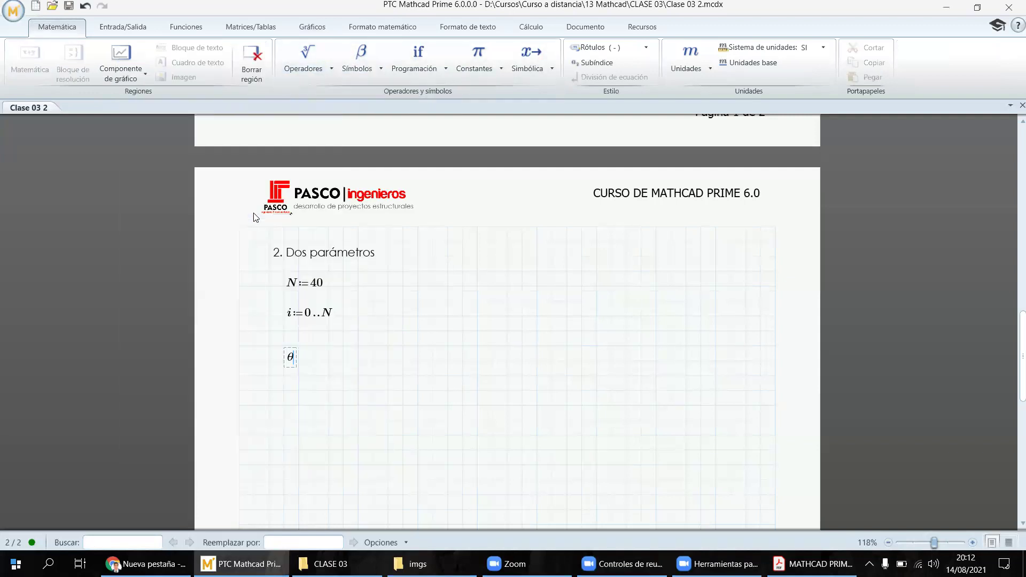
pyautogui.click(362, 78)
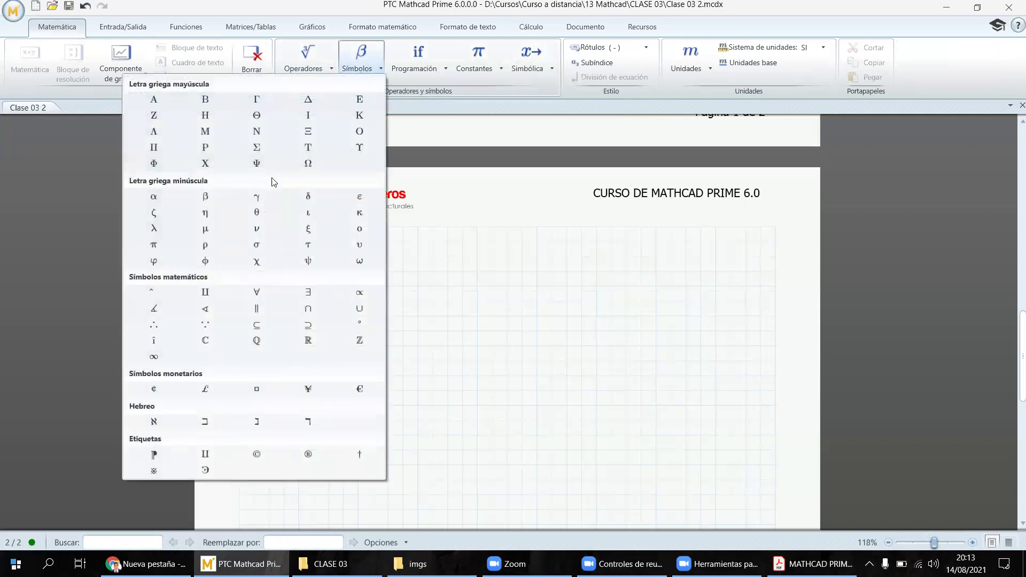
pyautogui.click(258, 213)
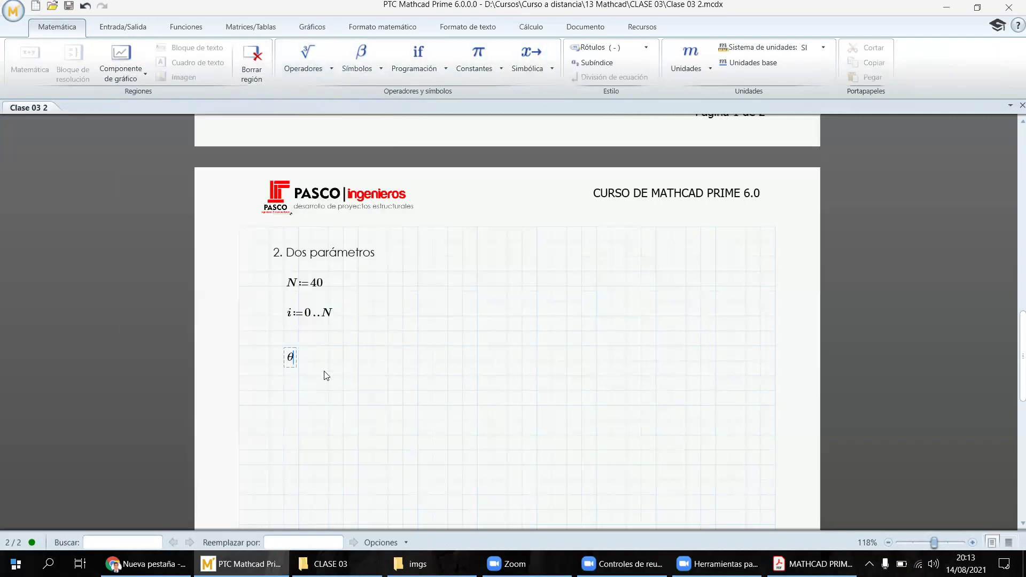
pyautogui.hotkey('ctrl', '-')
pyautogui.write('i')
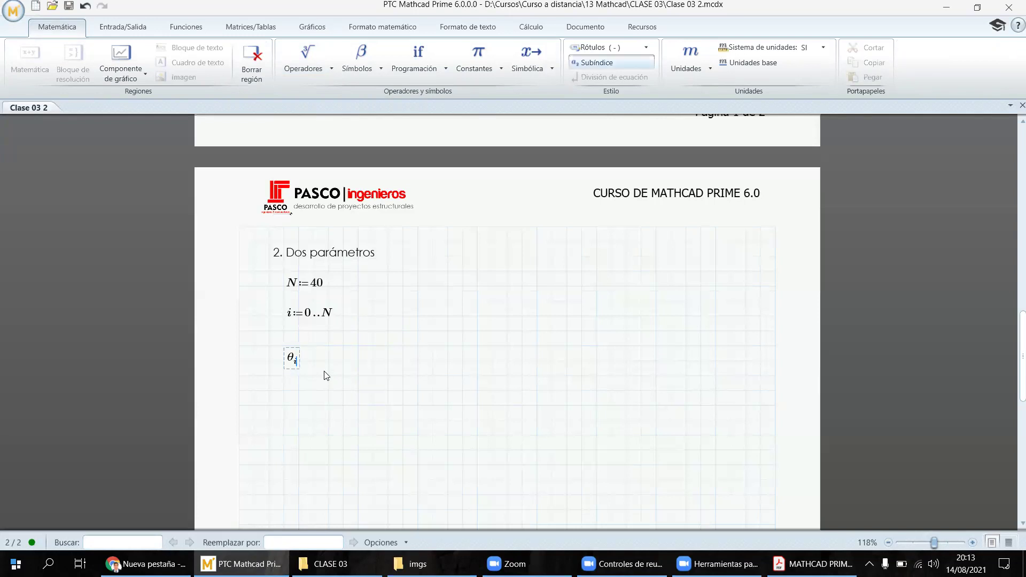
# - Assign the expression 2.·π·i/N to θ with subscript i
pyautogui.write(':=')
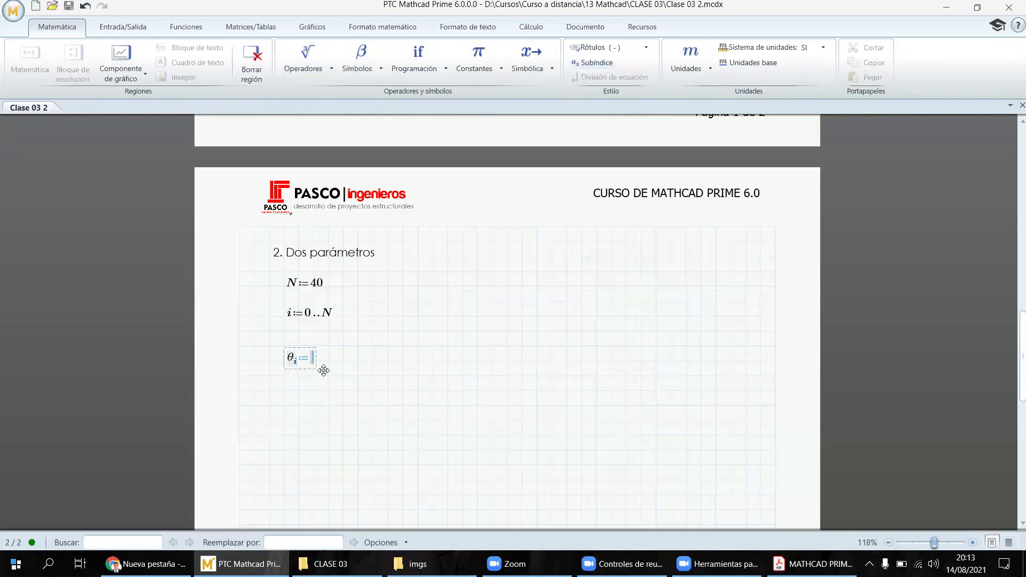
pyautogui.write('2*')
pyautogui.write('p')
pyautogui.hotkey('ctrl', 'g')
pyautogui.write('*')
pyautogui.write('i/')
pyautogui.write('N')
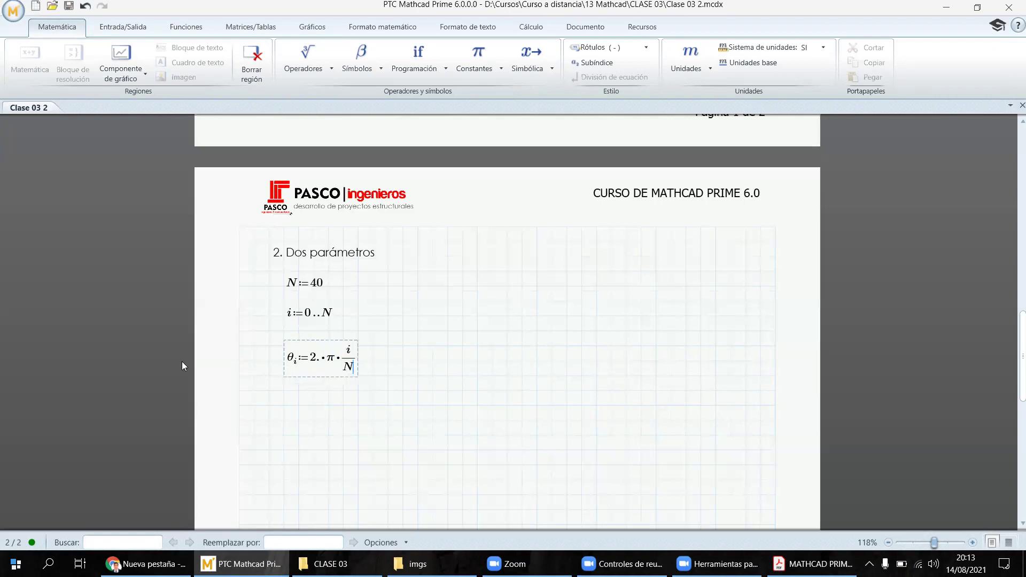
pyautogui.click(283, 407)
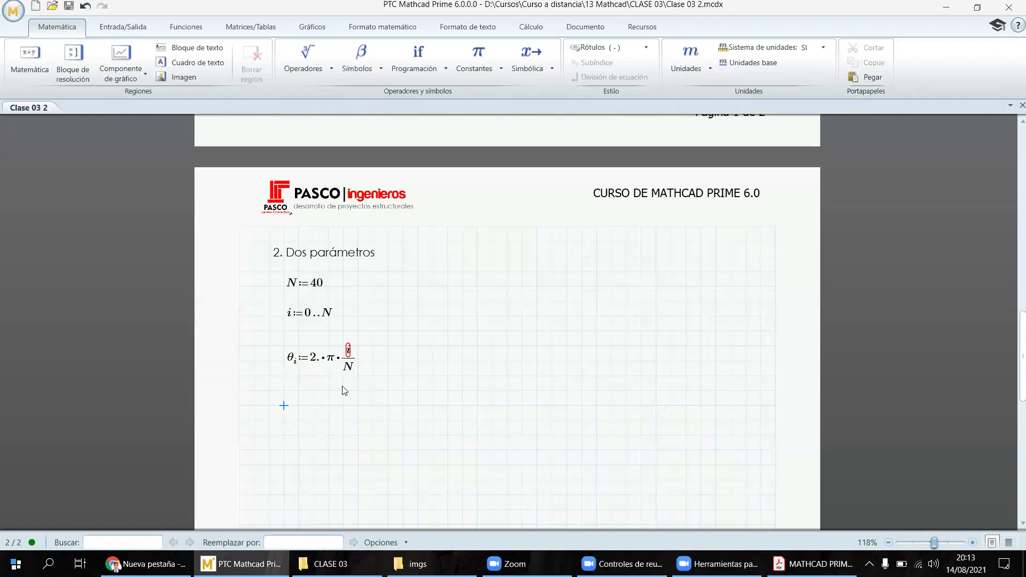
# - Examine the error on i in the θ definition and compare it with the range variable i defined above
pyautogui.click(352, 356)
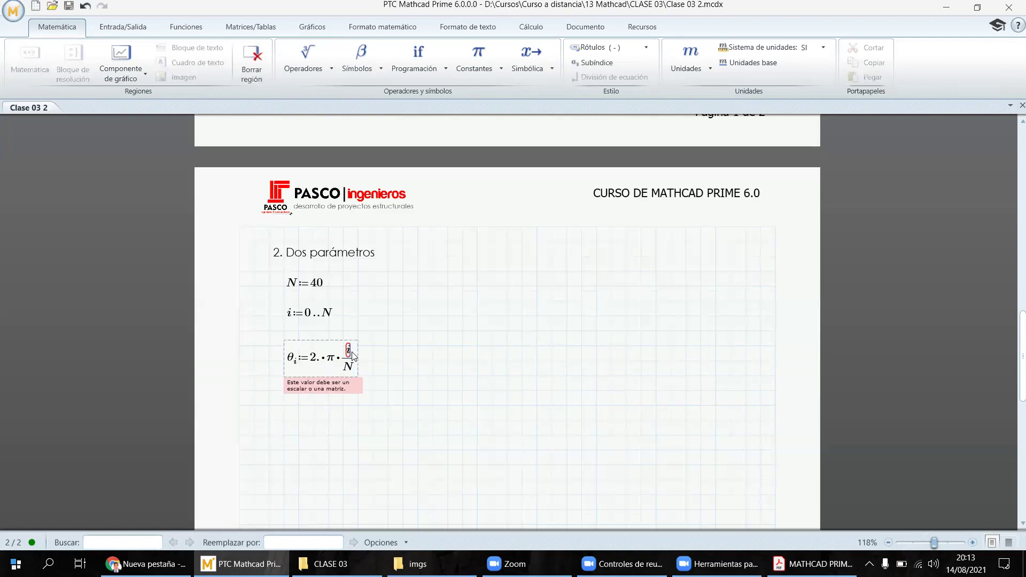
pyautogui.click(388, 391)
pyautogui.click(293, 317)
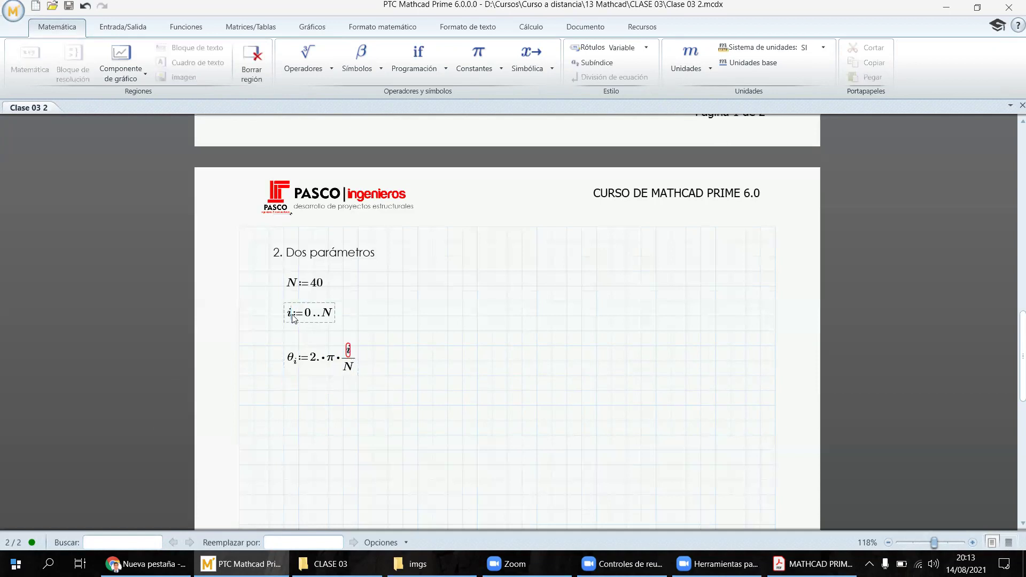
pyautogui.click(360, 58)
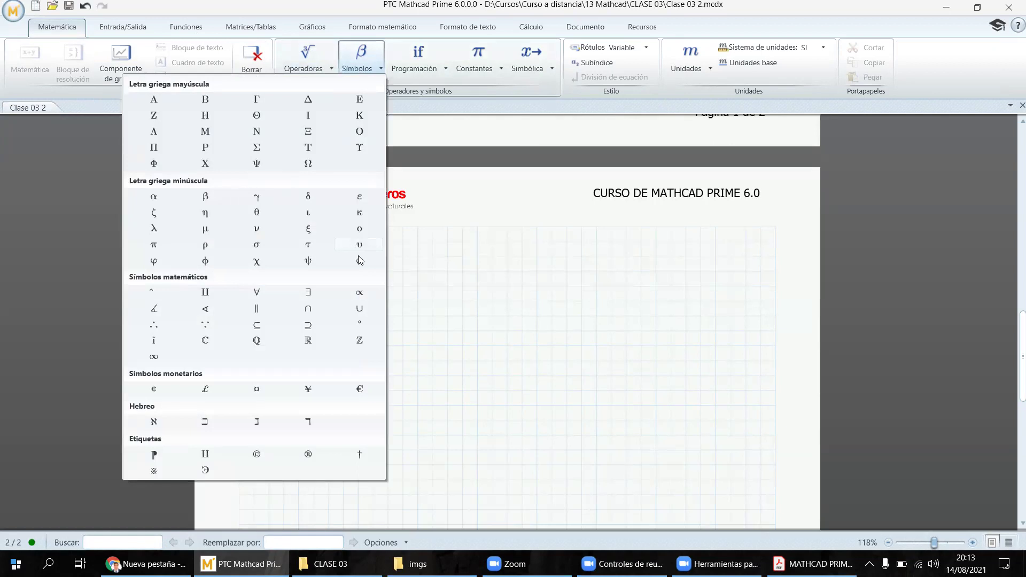
pyautogui.click(454, 320)
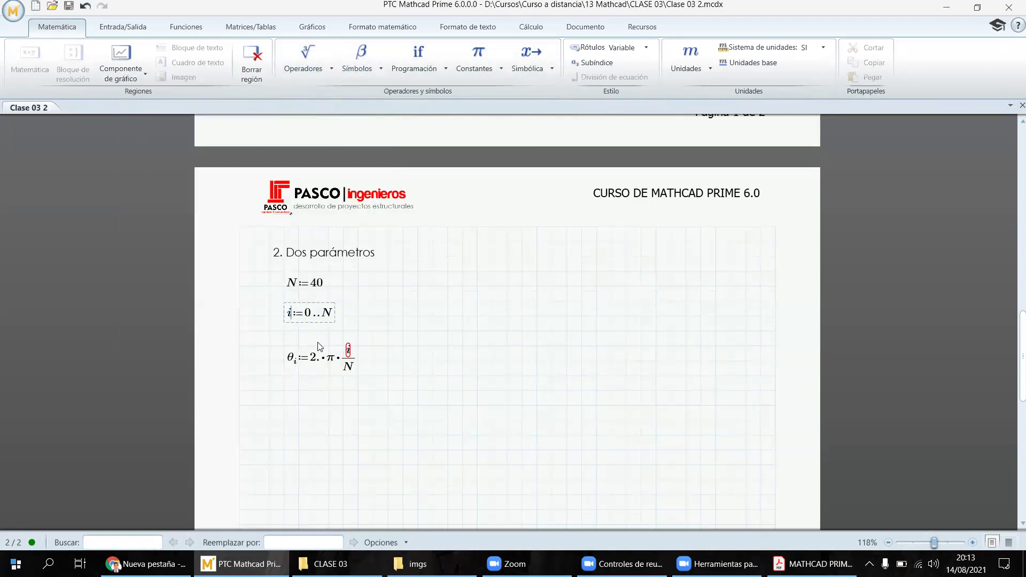
pyautogui.click(311, 357)
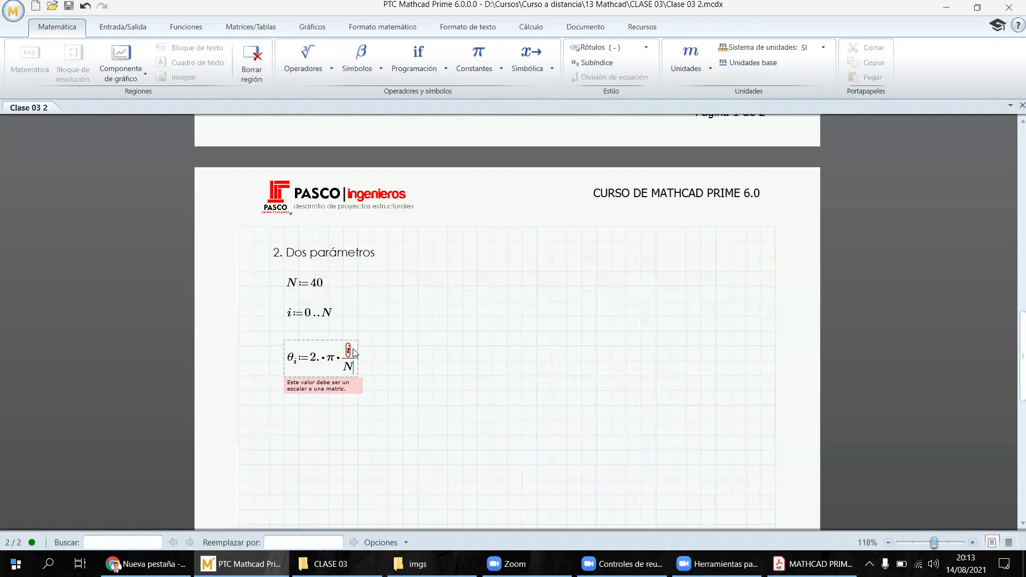
pyautogui.click(295, 419)
pyautogui.click(287, 401)
pyautogui.scroll(-3, 287, 403)
pyautogui.click(338, 265)
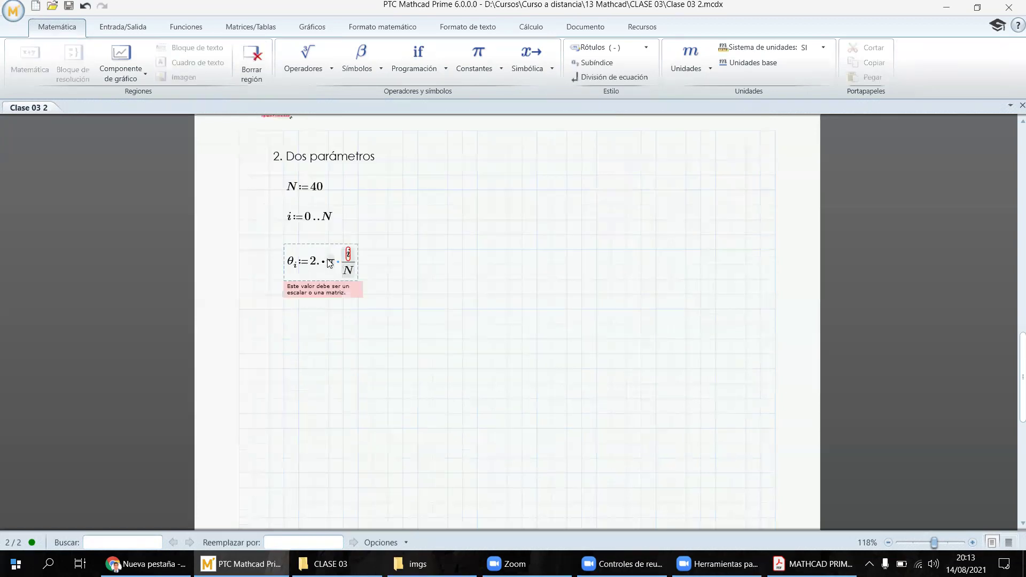
pyautogui.click(317, 242)
# - Start a definition of r with the literal subscript i below the θ definition, leaving its value empty
pyautogui.click(287, 314)
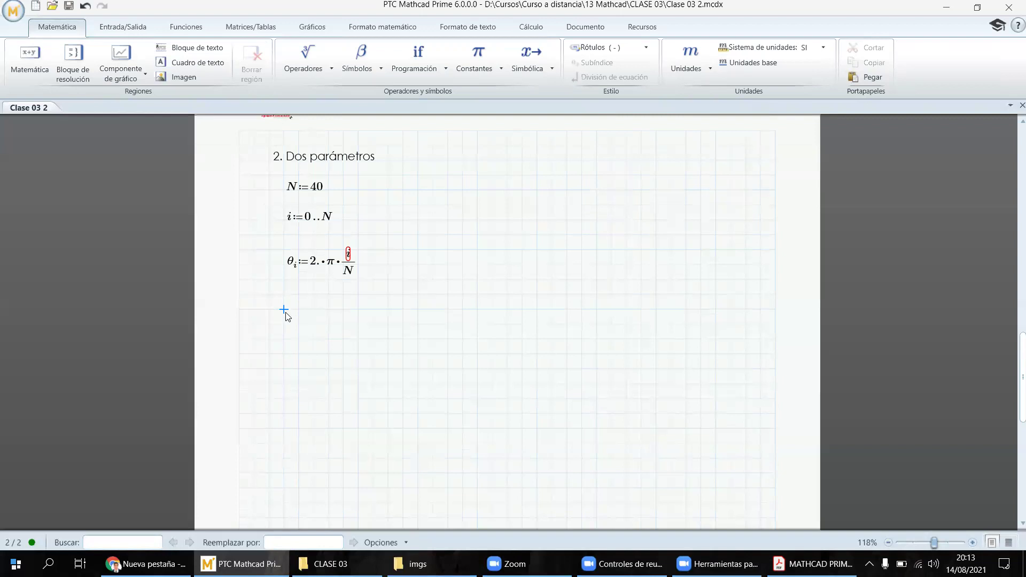
pyautogui.write('r')
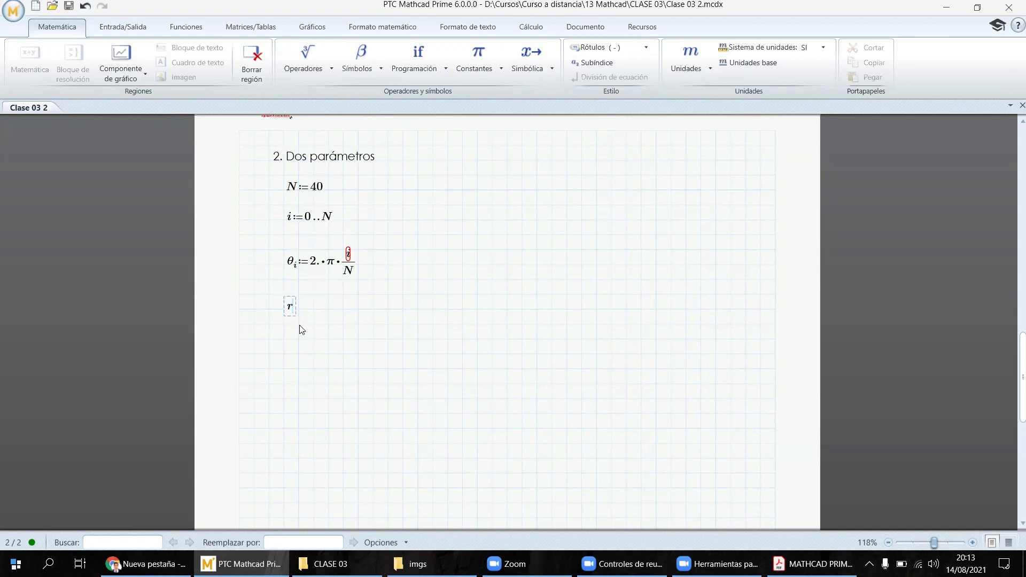
pyautogui.write('.i')
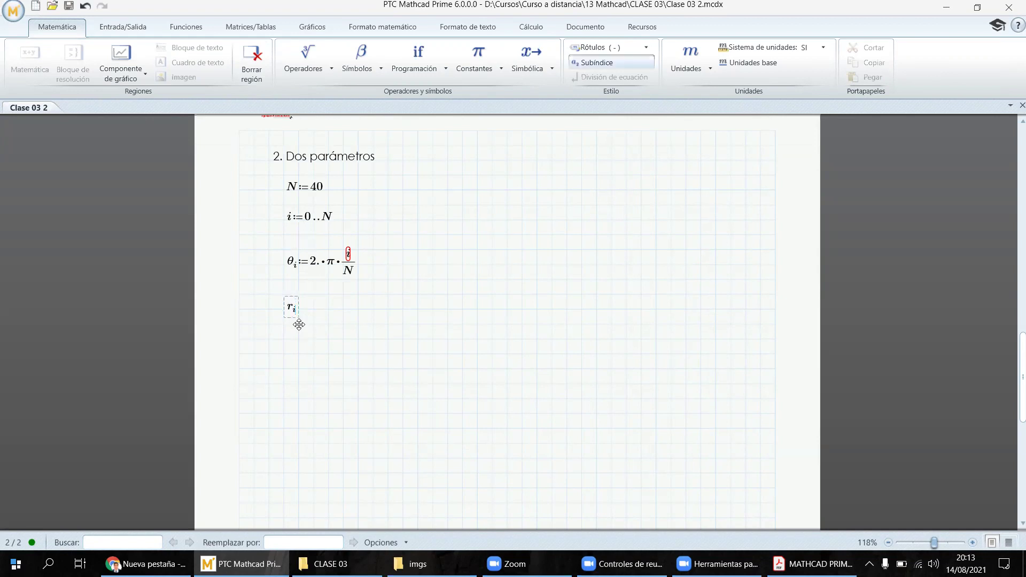
pyautogui.write(':=')
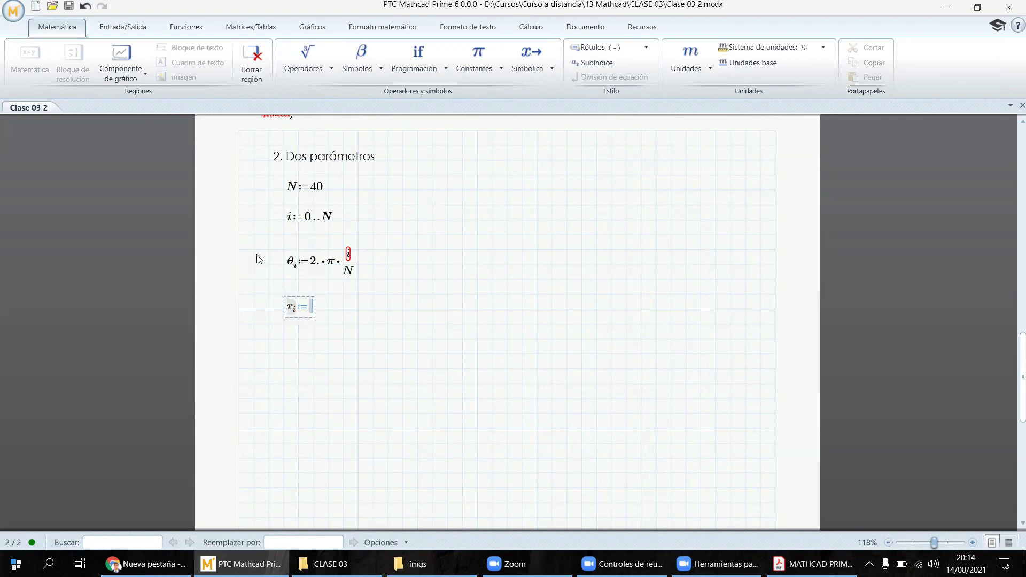
# - Replace θ's literal subscript with the vector index operator and enter i as the index
pyautogui.click(300, 274)
pyautogui.press('BackSpace')
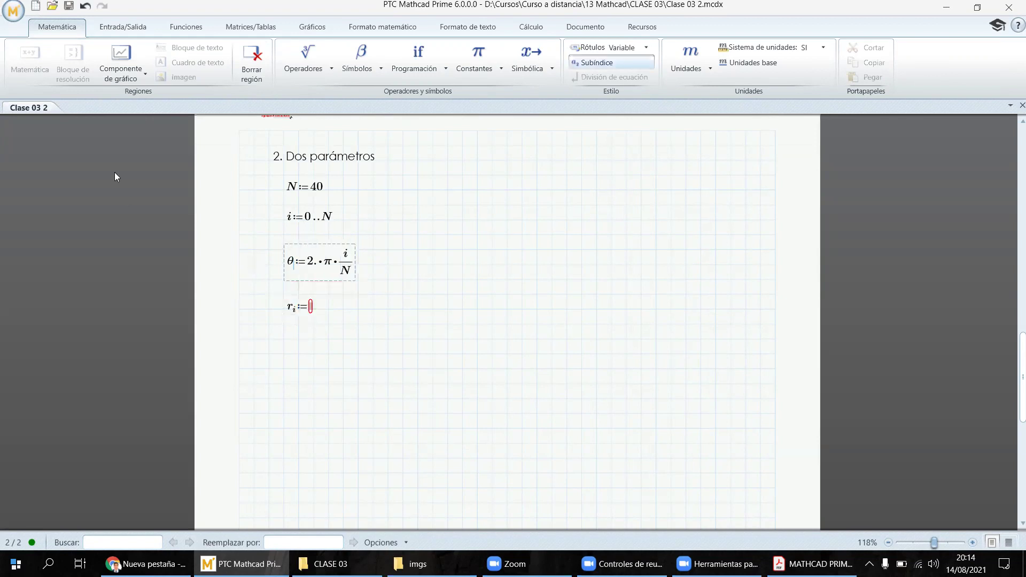
pyautogui.click(299, 61)
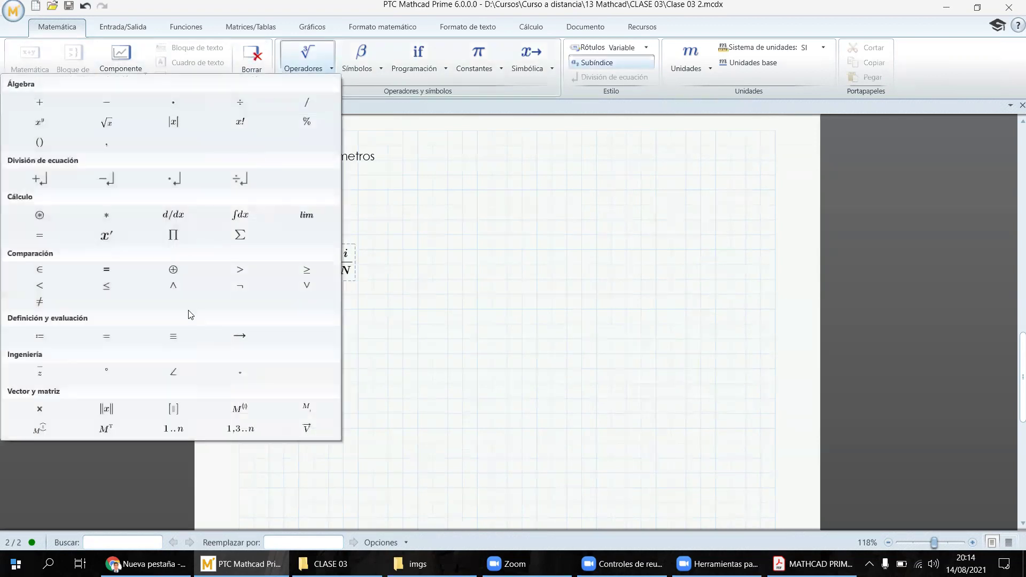
pyautogui.click(314, 411)
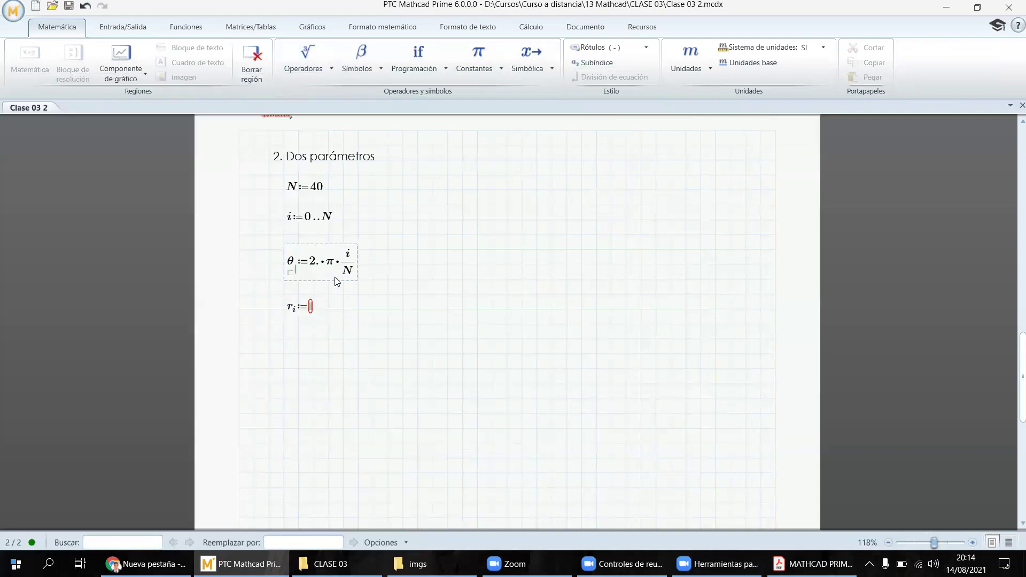
pyautogui.write('i')
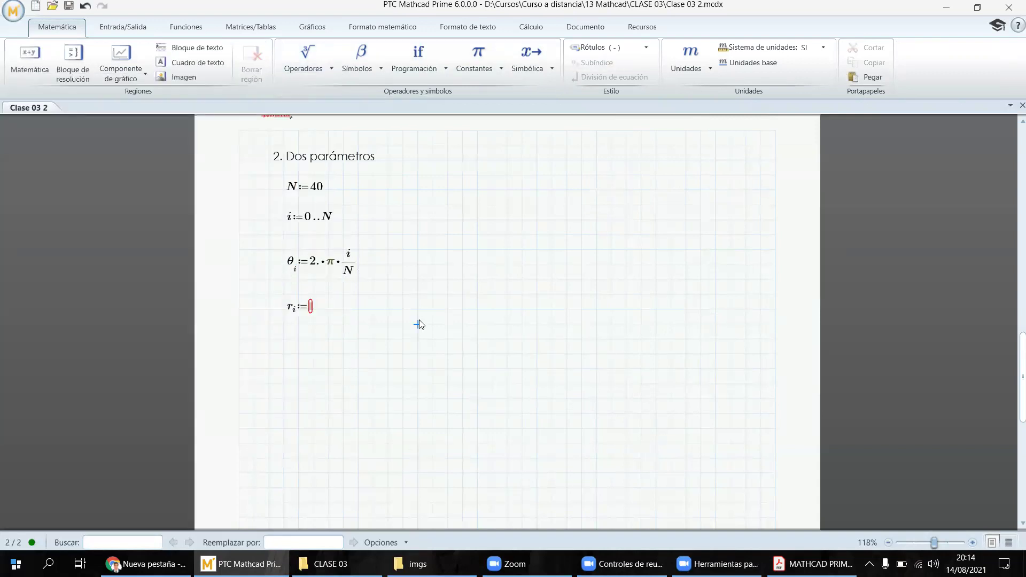
# - Replace r's literal subscript with the vector index operator and enter i as the index
pyautogui.click(293, 315)
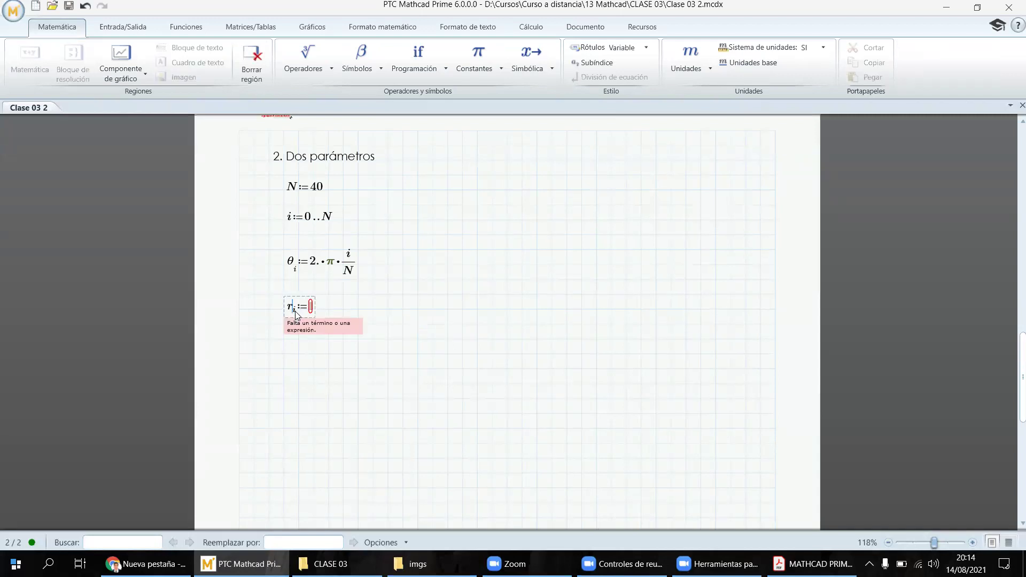
pyautogui.press('Delete')
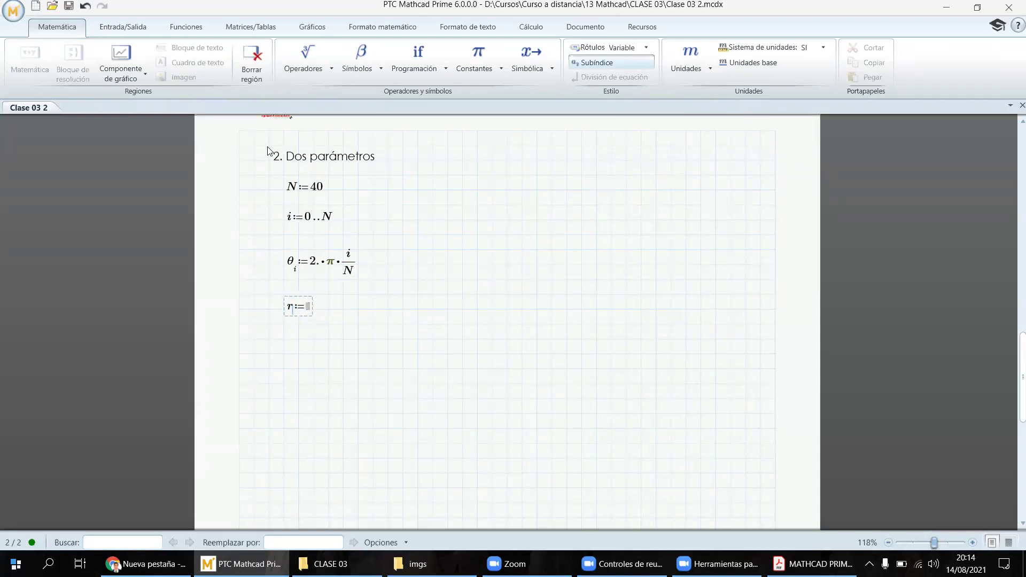
pyautogui.click(306, 58)
pyautogui.click(316, 409)
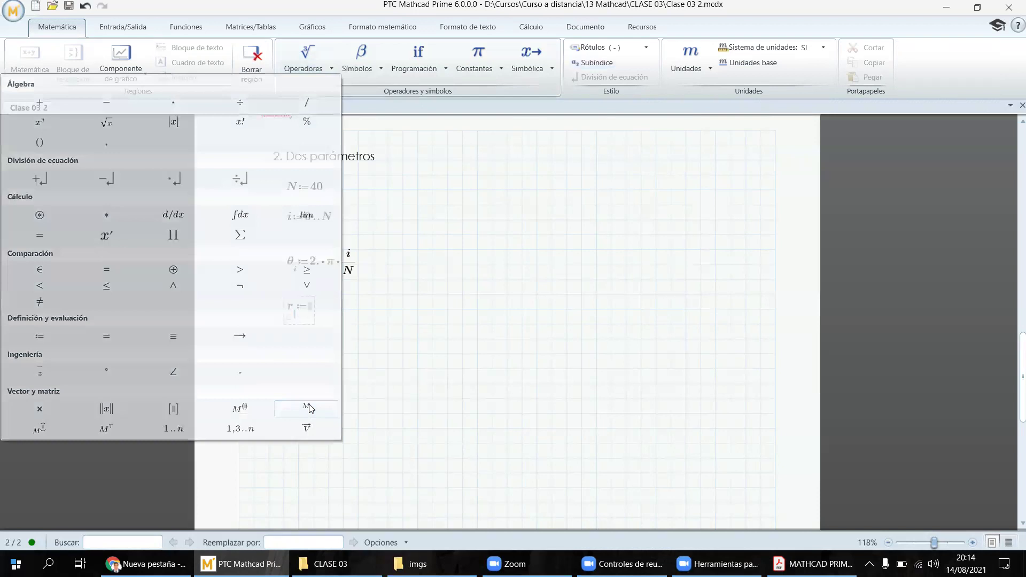
pyautogui.scroll(1, 372, 290)
pyautogui.scroll(-1, 376, 338)
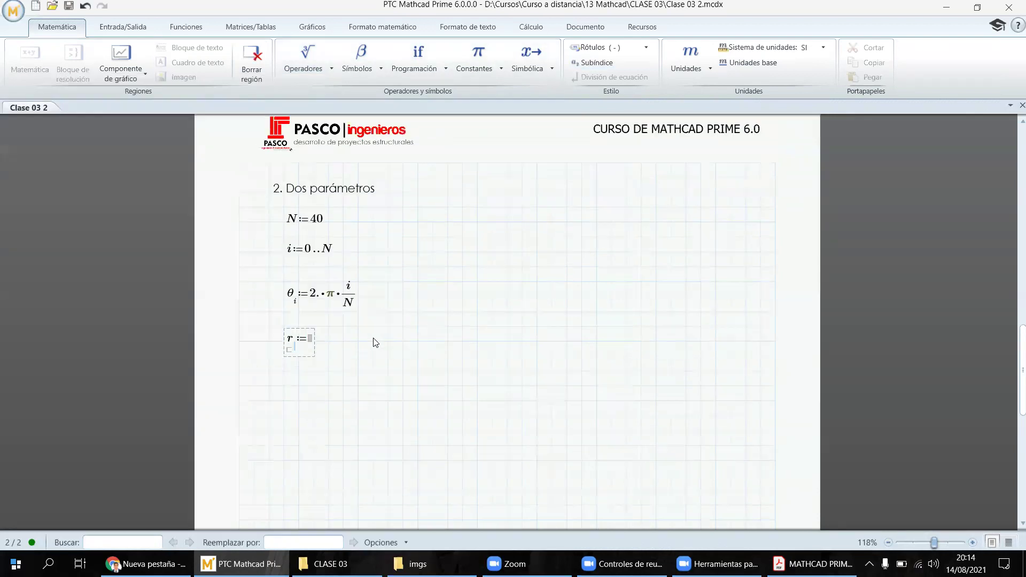
pyautogui.write('i')
# - Assign the expression cos(θ)+1 to the indexed r, with θ carrying the vector index i
pyautogui.click(311, 338)
pyautogui.write('cos')
pyautogui.write('(')
pyautogui.write('q')
pyautogui.hotkey('ctrl', 'g')
pyautogui.press('[')
pyautogui.write('i')
pyautogui.press('space')
pyautogui.press('space')
pyautogui.write('+1')
pyautogui.click(289, 388)
# - Copy the "2. Dos parámetros" heading and insert three blank lines between it and the definition of N
pyautogui.click(351, 179)
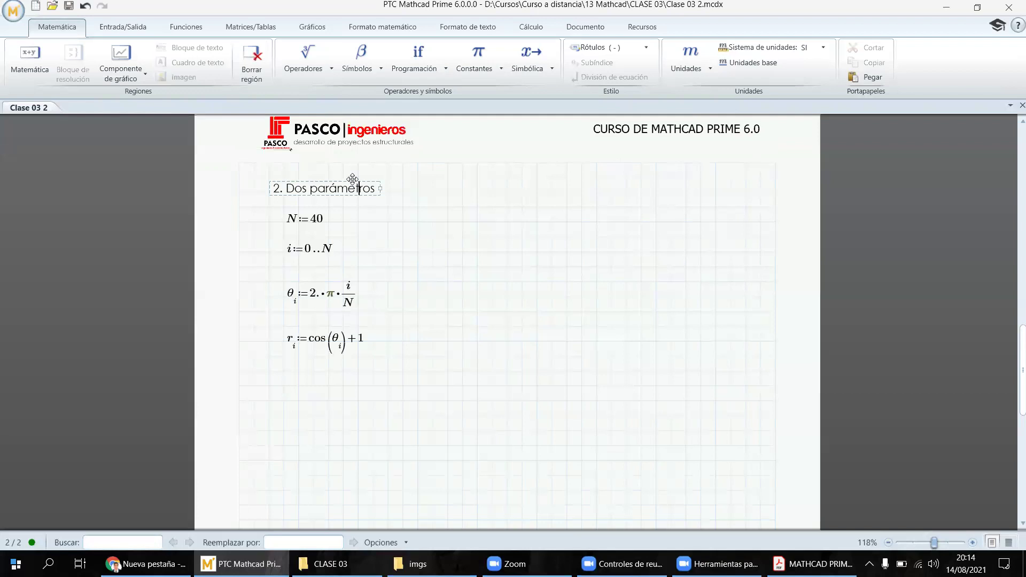
pyautogui.click(420, 193)
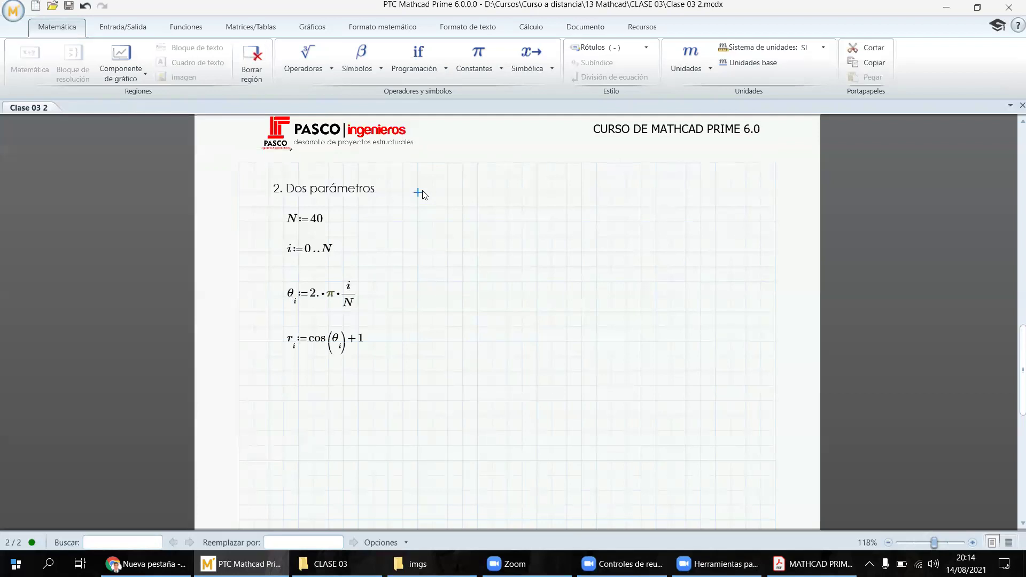
pyautogui.press('Return')
pyautogui.press('Return')
pyautogui.press('Return')
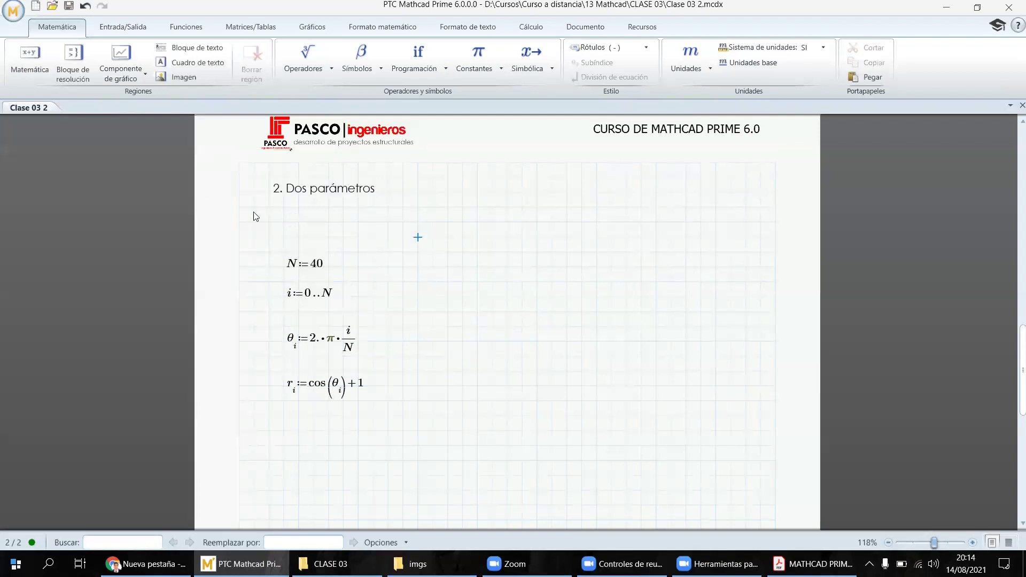
pyautogui.click(285, 221)
pyautogui.write('a')
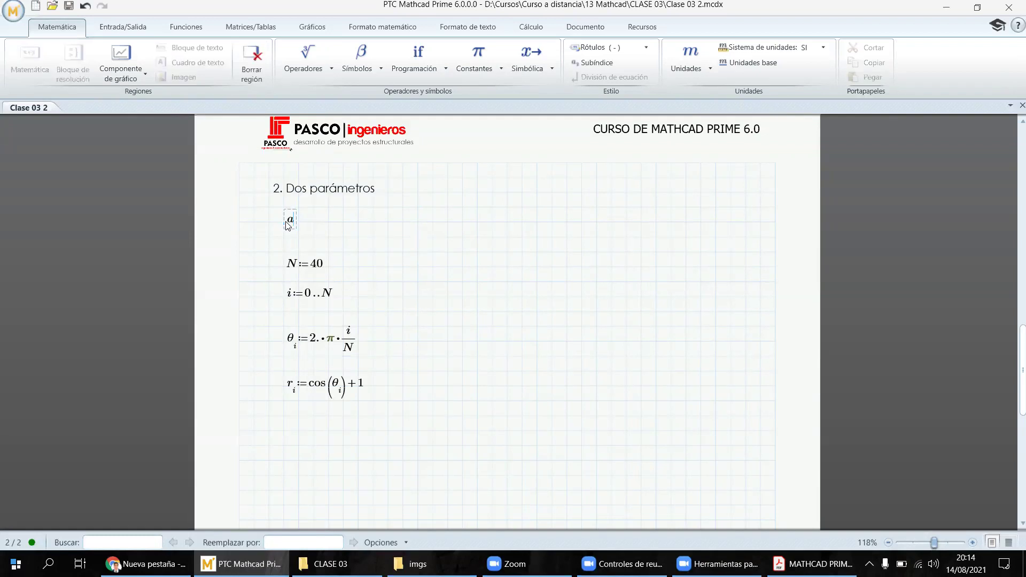
pyautogui.press('BackSpace')
pyautogui.press('BackSpace')
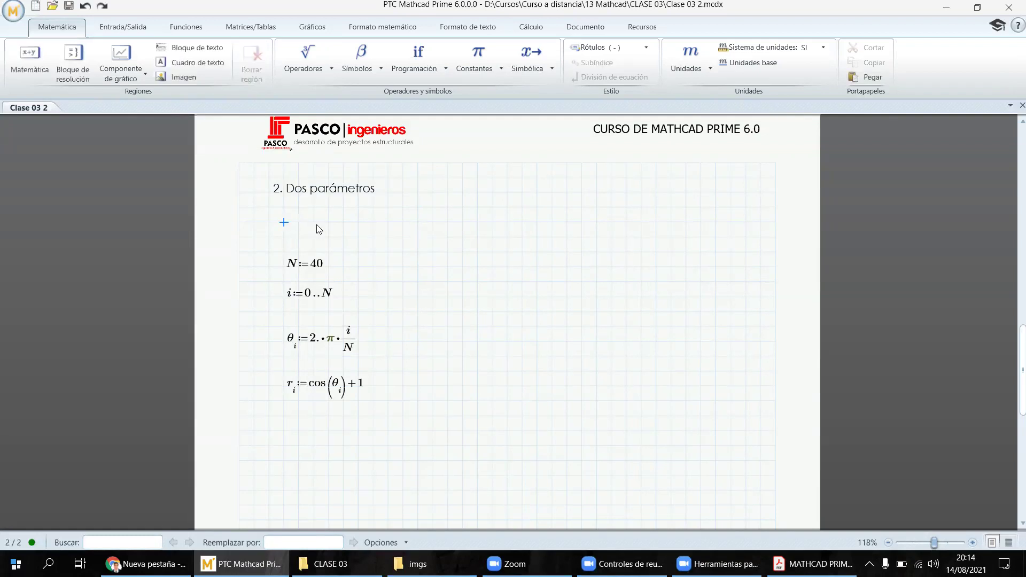
# - Paste the copied heading in the gap above the definition of N and change its number to "a"
pyautogui.write('2. Dos parámetros')
pyautogui.press('BackSpace')
pyautogui.write('a')
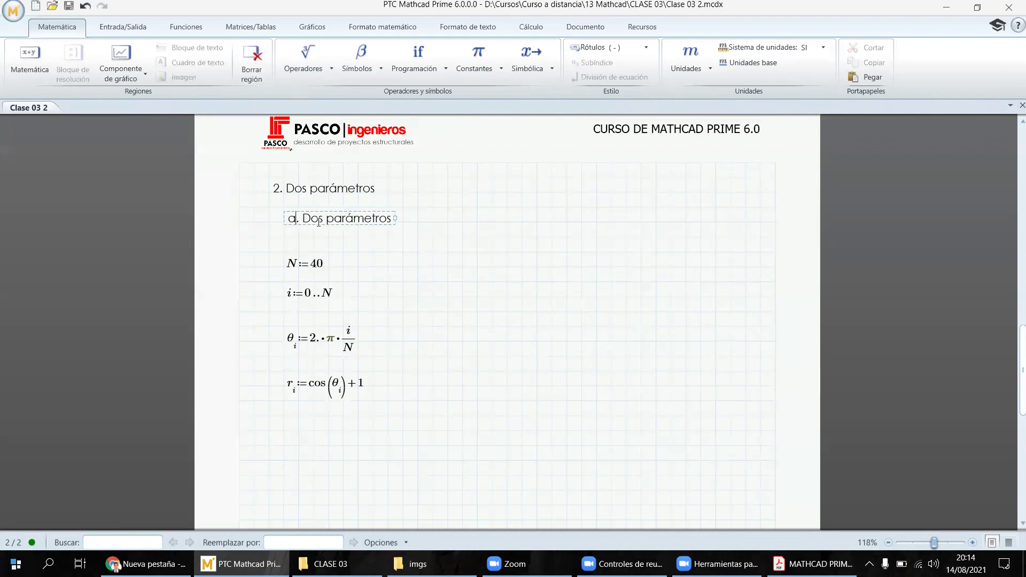
# - Replace the text after "a." with "Definir número de puntos de datos" and widen the text region so it fits on one line
pyautogui.moveTo(302, 219); pyautogui.dragTo(415, 224)
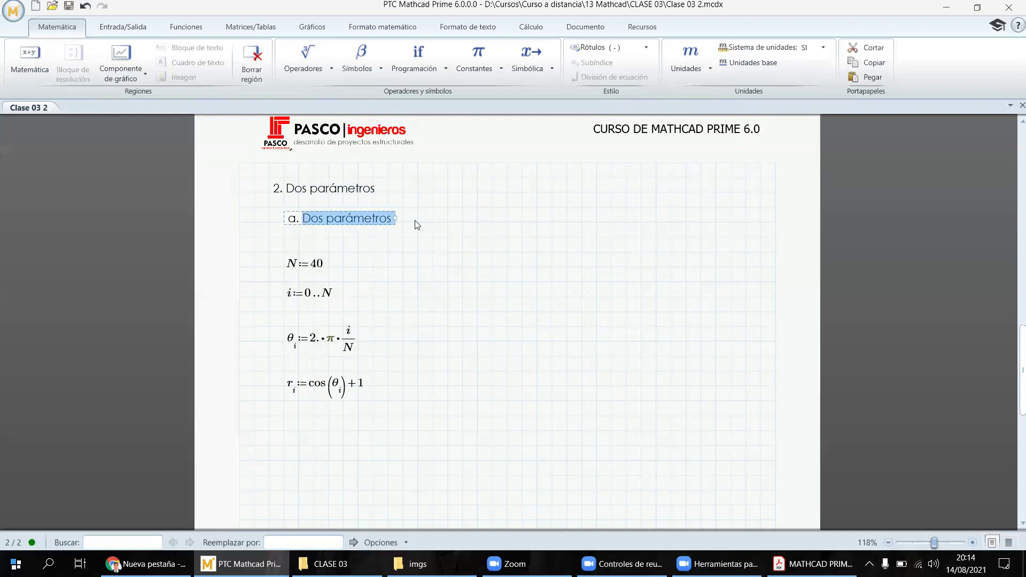
pyautogui.write('Definiri número')
pyautogui.press('BackSpace')
pyautogui.press('BackSpace')
pyautogui.press('BackSpace')
pyautogui.press('BackSpace')
pyautogui.press('BackSpace')
pyautogui.press('BackSpace')
pyautogui.press('BackSpace')
pyautogui.press('BackSpace')
pyautogui.write('nú')
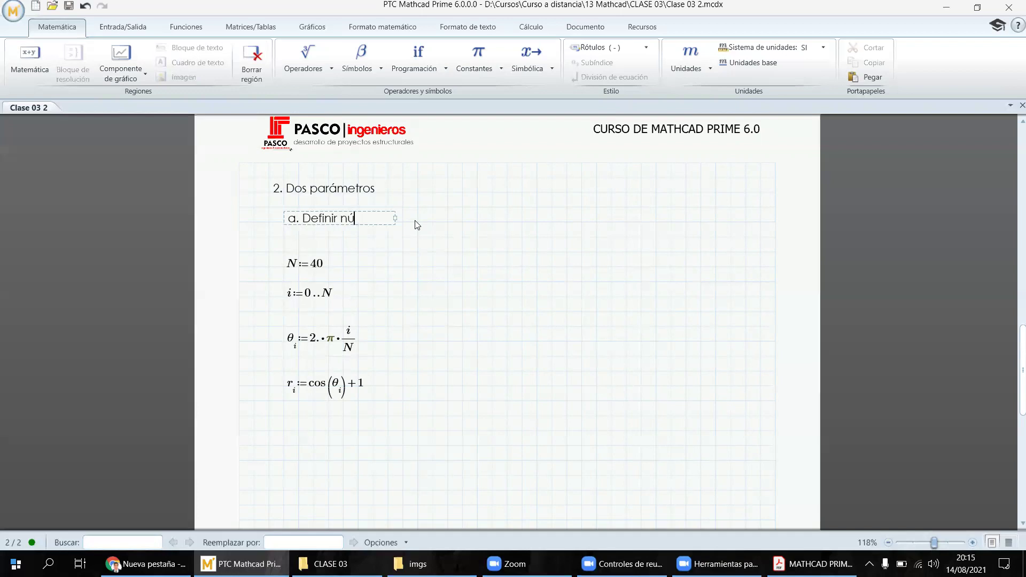
pyautogui.write('mero de puntos de datos')
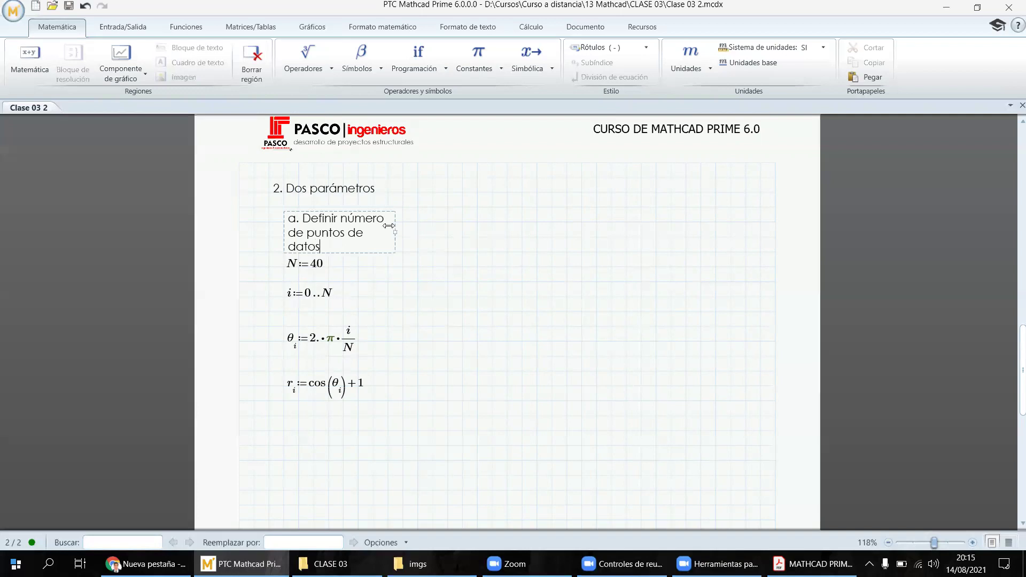
pyautogui.moveTo(388, 226); pyautogui.dragTo(534, 216)
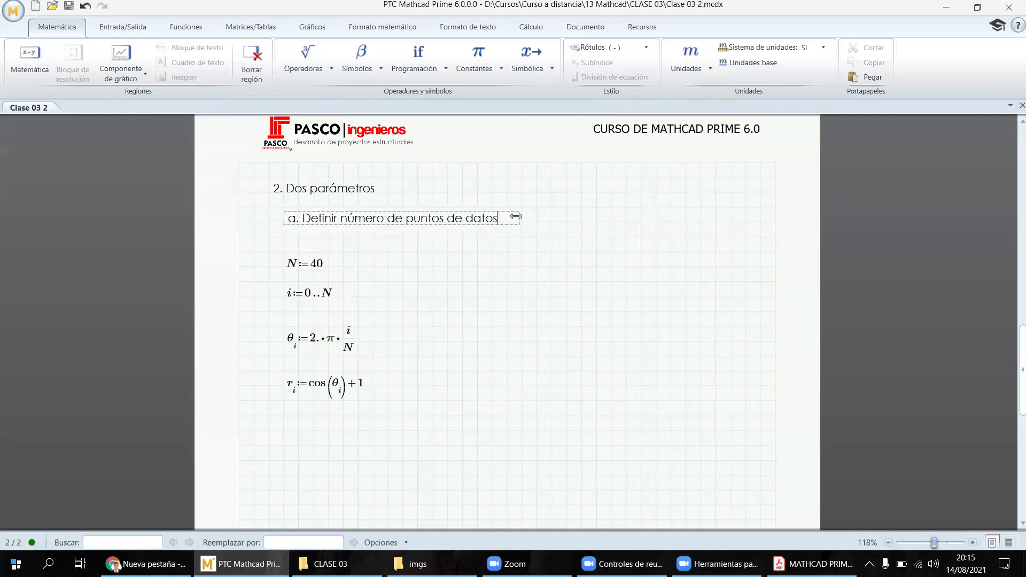
# - Insert two blank lines between the range definition of i and the definition of θ
pyautogui.click(341, 295)
pyautogui.click(305, 335)
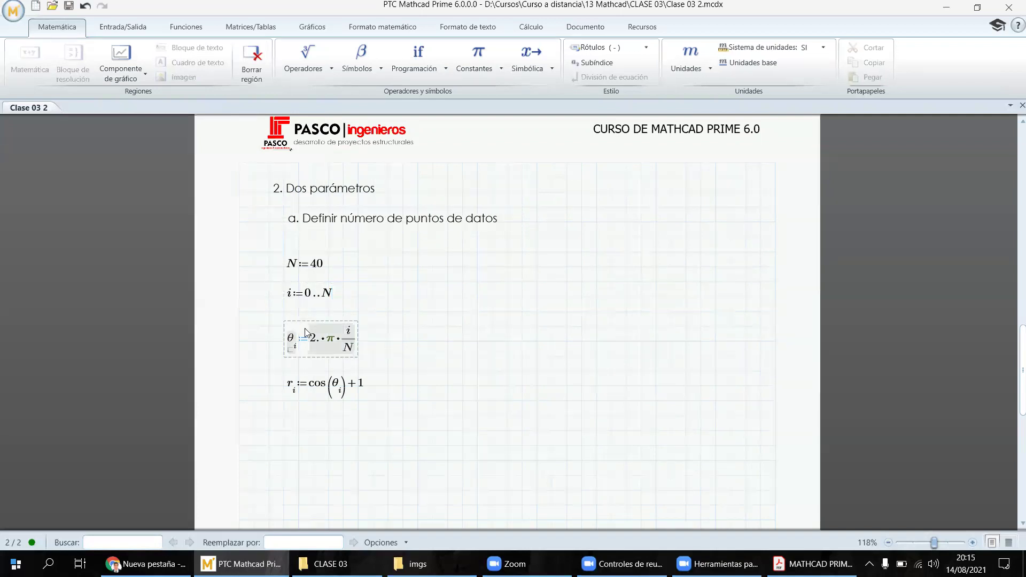
pyautogui.click(404, 298)
pyautogui.press('Return')
pyautogui.press('Return')
# - Copy subheading a into the gap above the definition of θ and change its letter to "b"
pyautogui.click(341, 219)
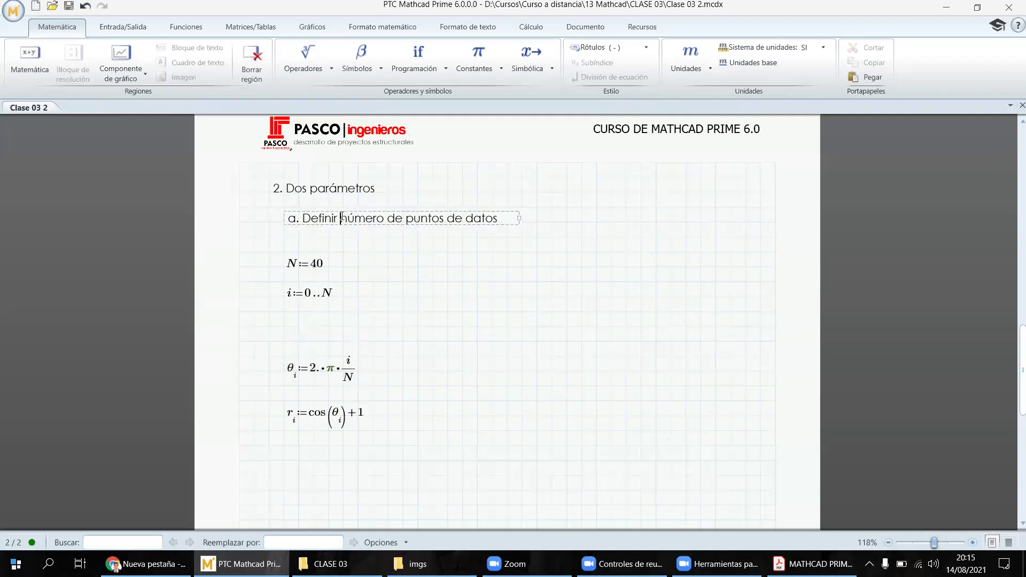
pyautogui.click(344, 210)
pyautogui.click(284, 327)
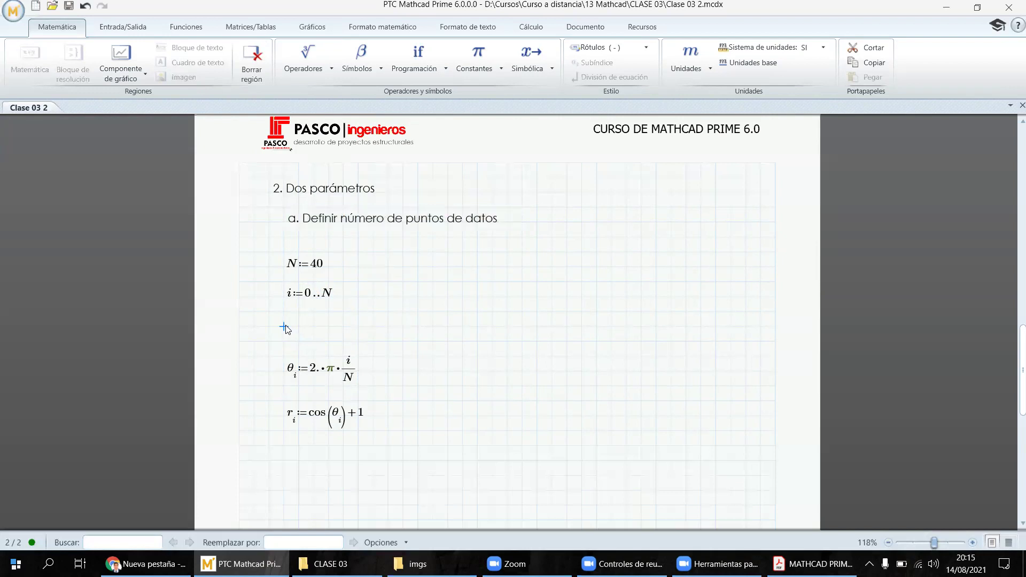
pyautogui.write('a. Definir número de puntos de datos')
pyautogui.moveTo(287, 326)
pyautogui.mouseDown()
pyautogui.moveTo(477, 323)
pyautogui.moveTo(295, 331)
pyautogui.mouseUp()
pyautogui.press('BackSpace')
pyautogui.write('b')
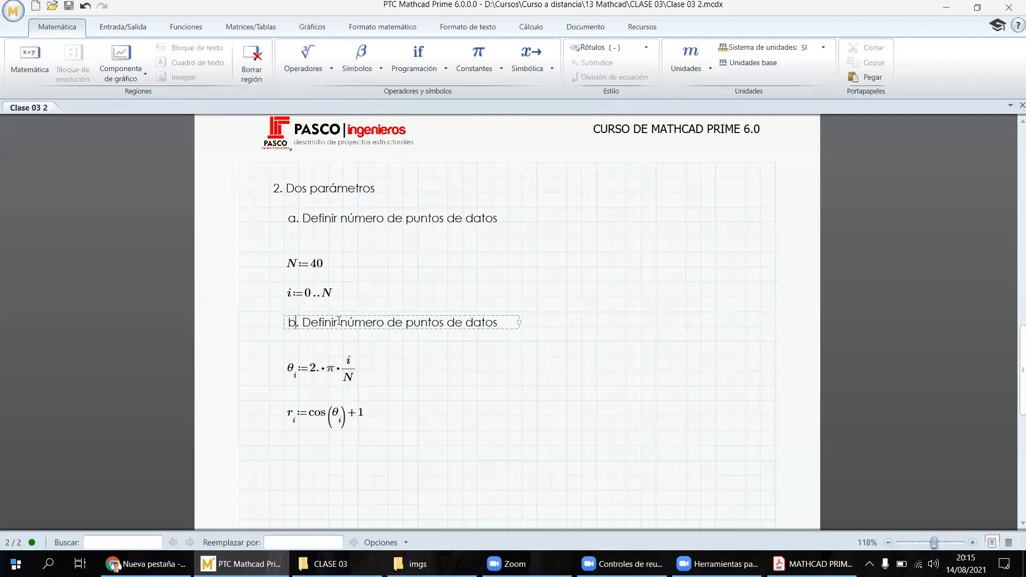
# - Replace the text after "b." with "Definir el ángulo y el radio de cada punto de datos" and widen the region to one line
pyautogui.moveTo(303, 323); pyautogui.dragTo(513, 323)
pyautogui.moveTo(341, 322); pyautogui.dragTo(494, 323)
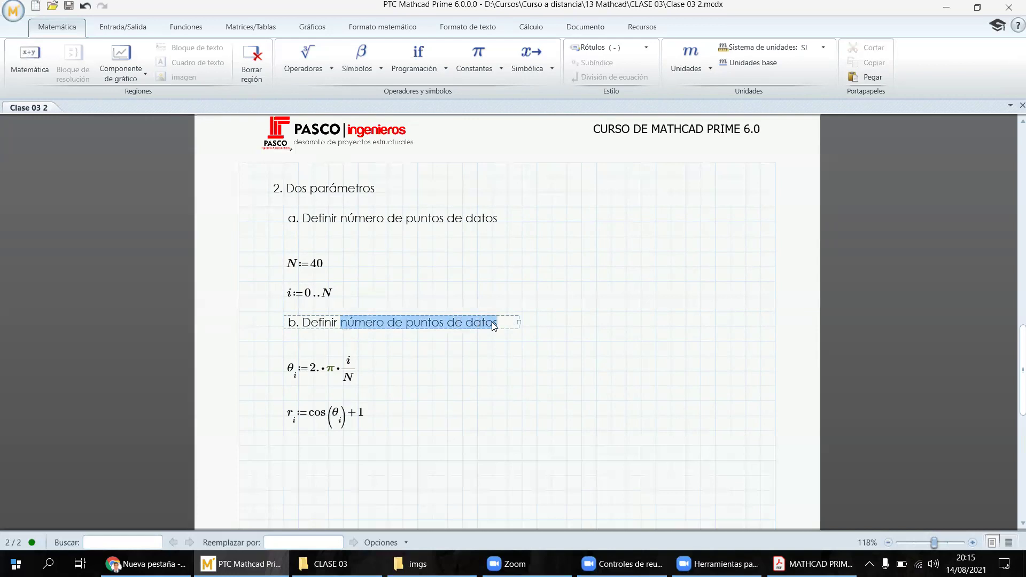
pyautogui.press('BackSpace')
pyautogui.write('efinir e')
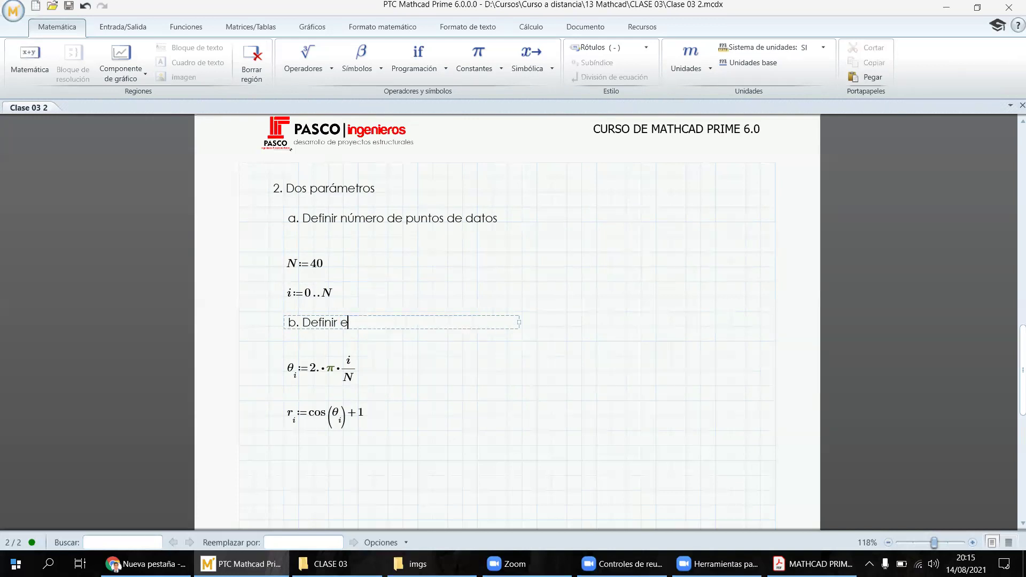
pyautogui.write('l ángulo y el radio')
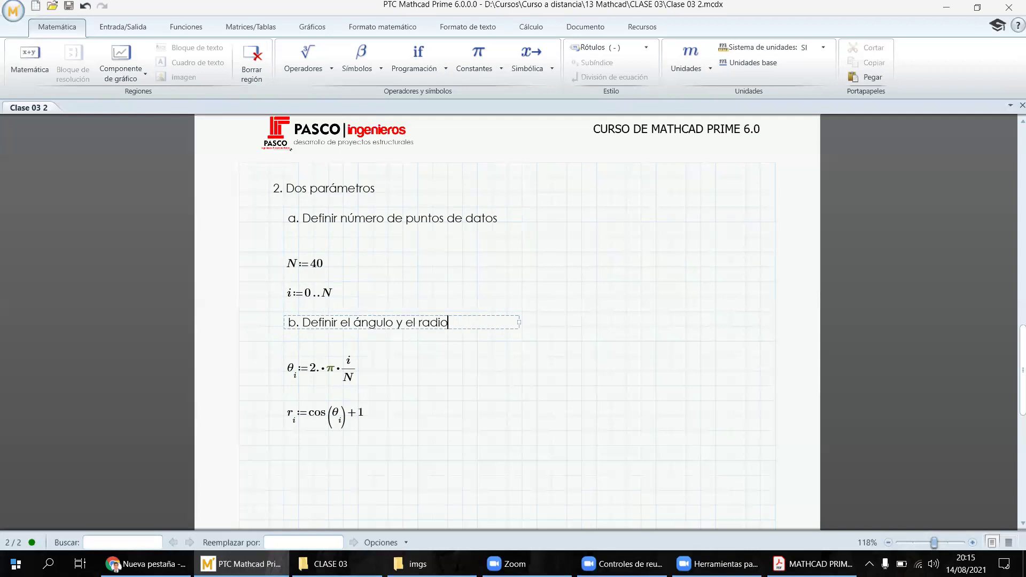
pyautogui.write(' de cada punto de datos')
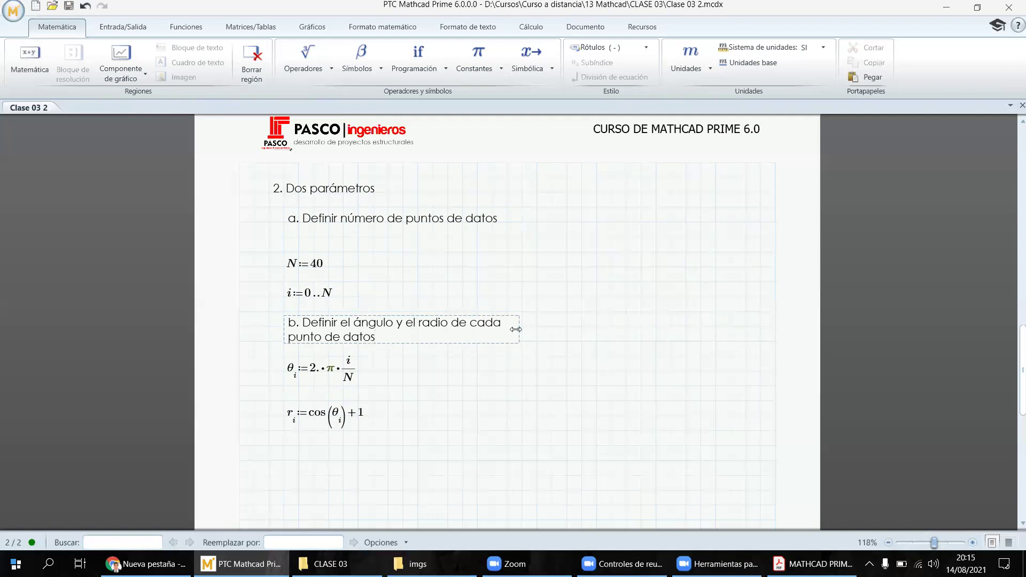
pyautogui.moveTo(515, 330); pyautogui.dragTo(601, 321)
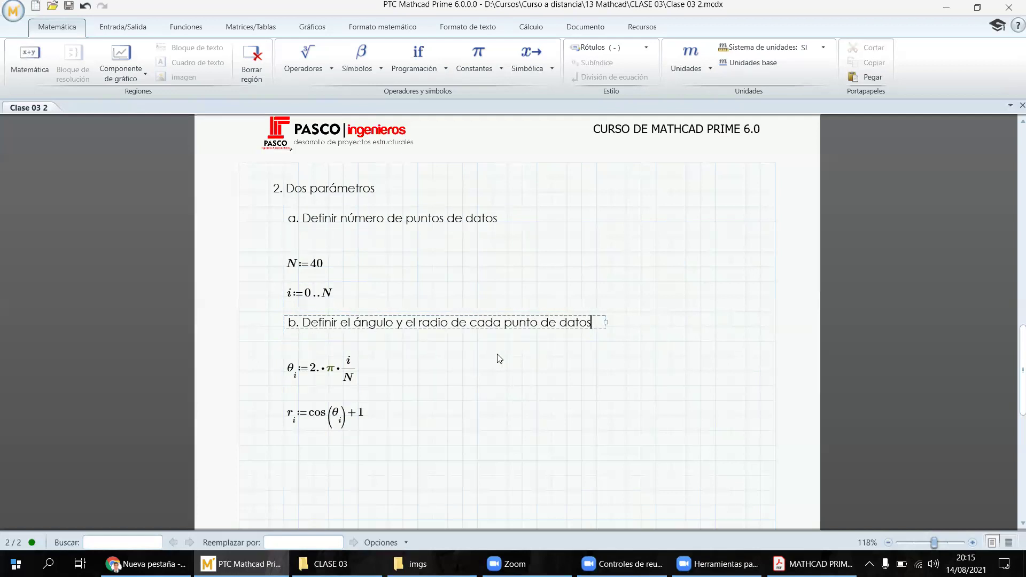
# - Select the whole text region of subheading b above the definition of θ
pyautogui.scroll(-3, 500, 358)
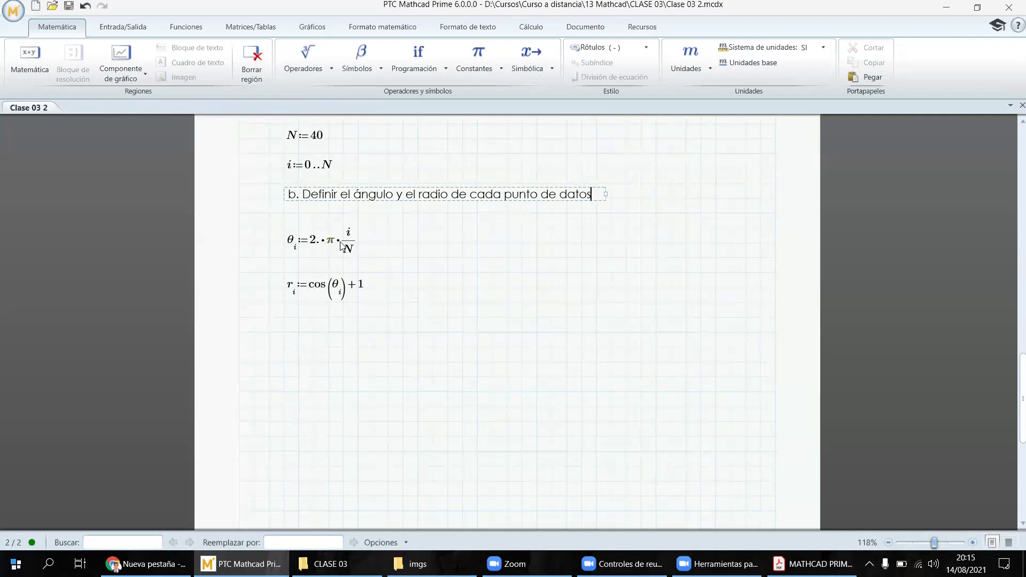
pyautogui.scroll(1, 340, 246)
pyautogui.click(327, 217)
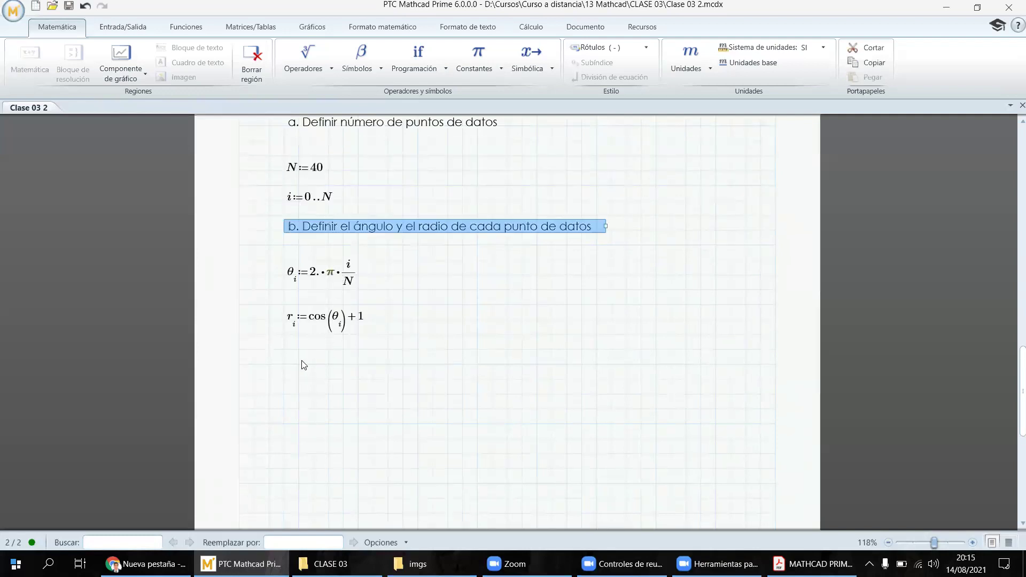
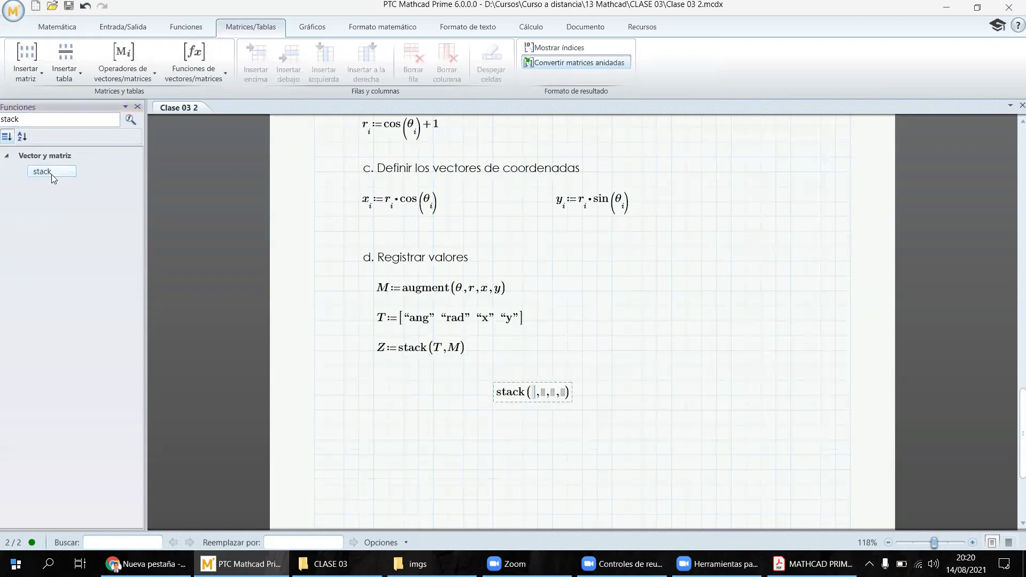
# - Delete the unfilled stack function with empty placeholders below the definition of Z
pyautogui.moveTo(40, 176)
pyautogui.moveTo(492, 373); pyautogui.dragTo(591, 417)
pyautogui.press('Delete')
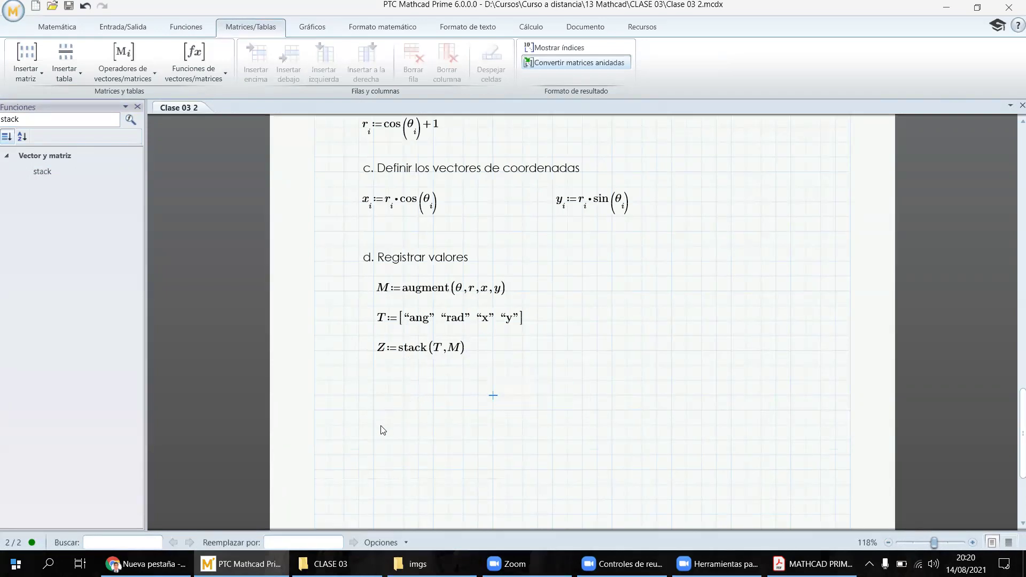
# - Evaluate the matrix Z, with a capital Z, below its stack definition
pyautogui.write('z=')
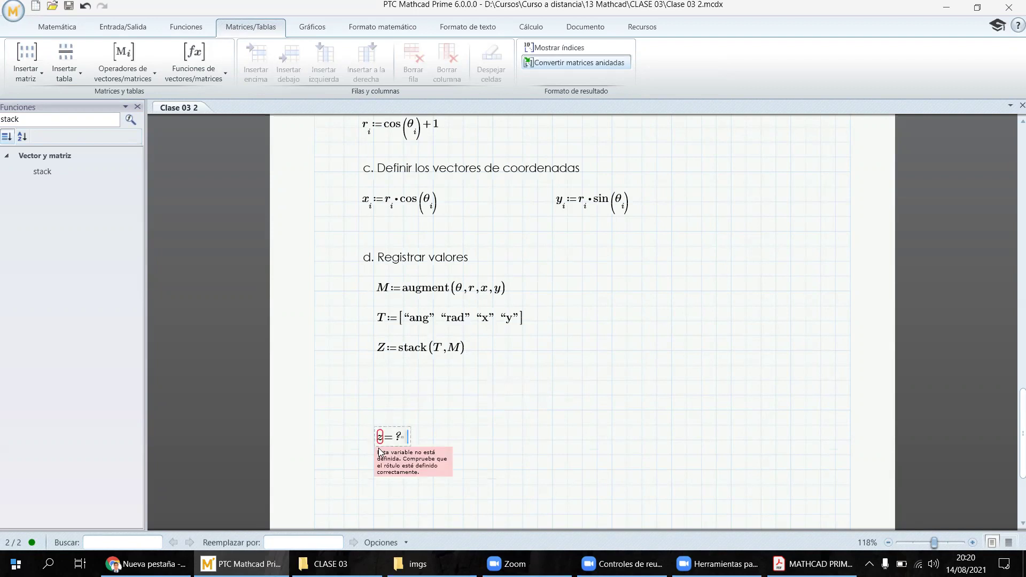
pyautogui.press('BackSpace')
pyautogui.press('BackSpace')
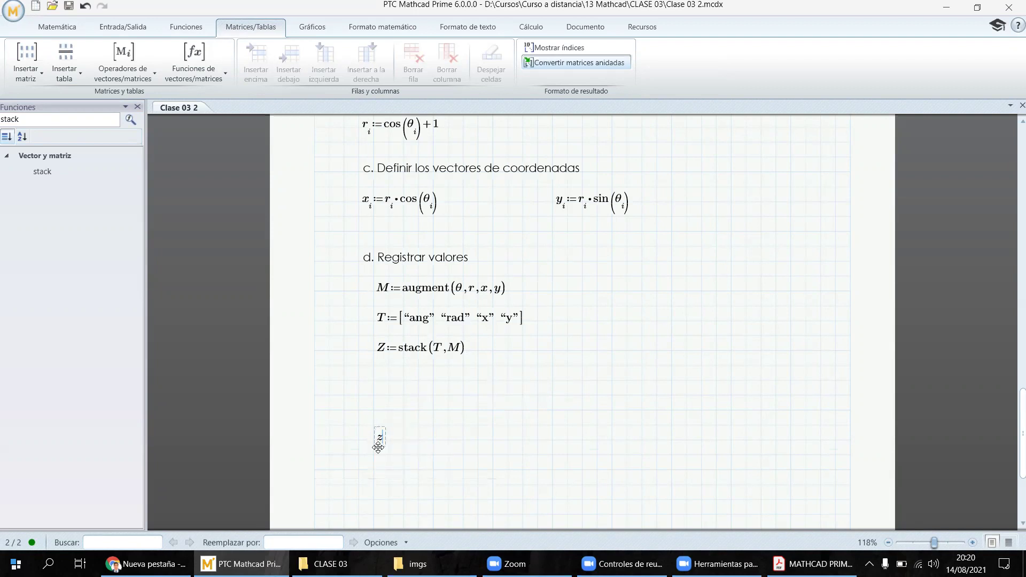
pyautogui.write('Z=')
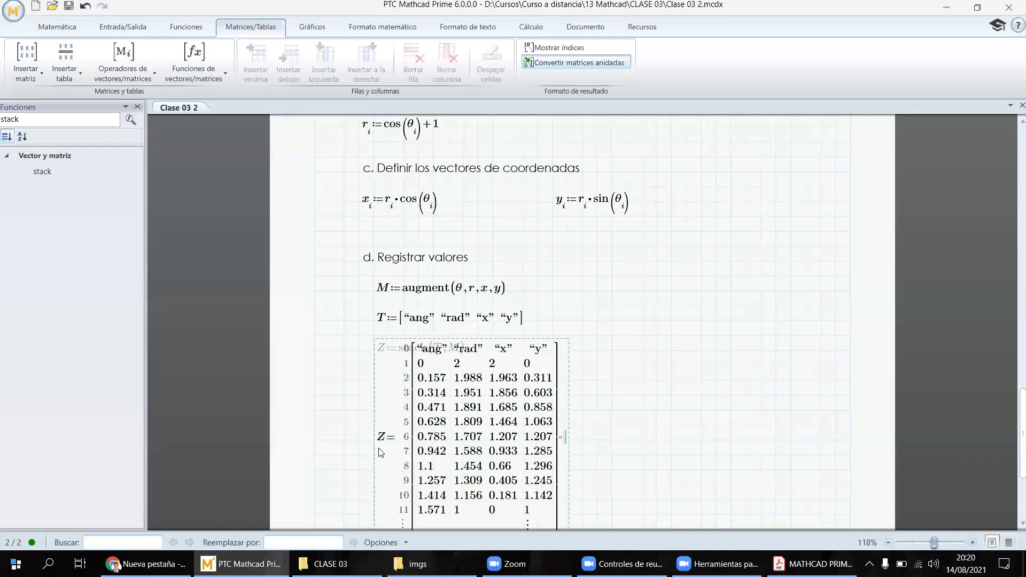
# - Move the Z result region down so that it clears the definition of Z above it
pyautogui.scroll(-3, 646, 342)
pyautogui.click(612, 300)
pyautogui.moveTo(550, 260); pyautogui.dragTo(551, 290)
pyautogui.click(637, 315)
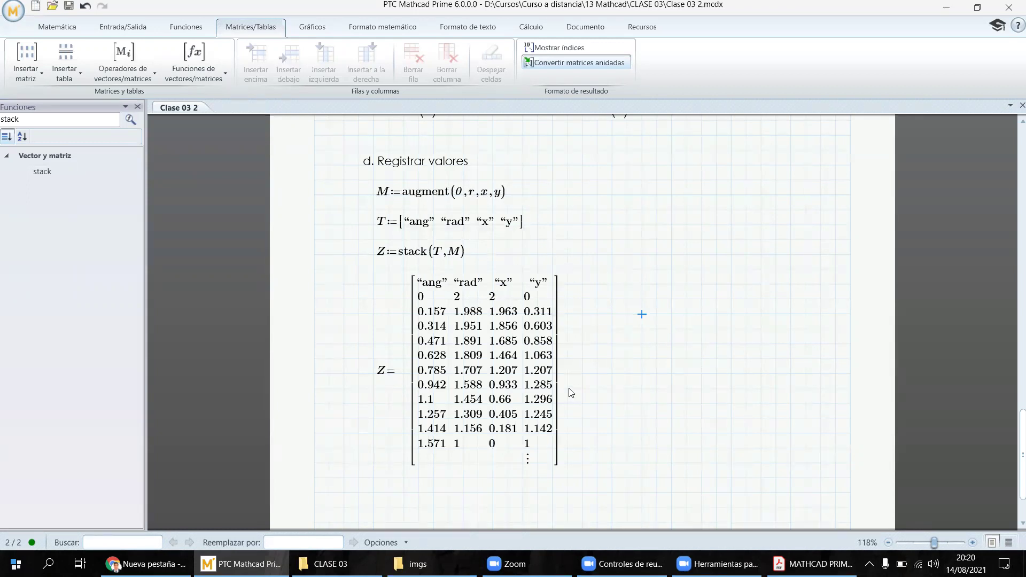
# - Review the formulas above Z and examine the Z result through to its last row and back to its first
pyautogui.click(532, 326)
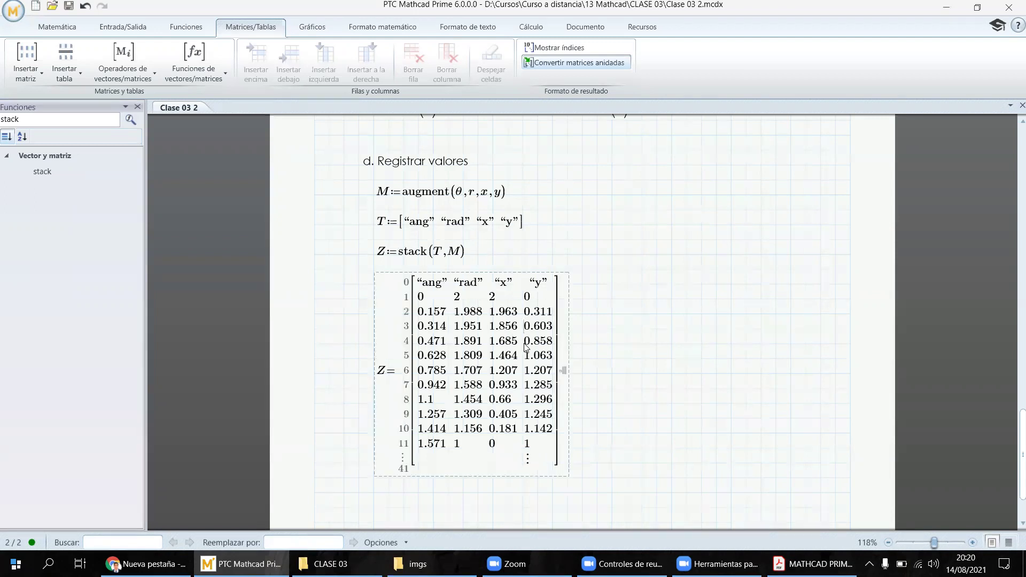
pyautogui.scroll(5, 444, 244)
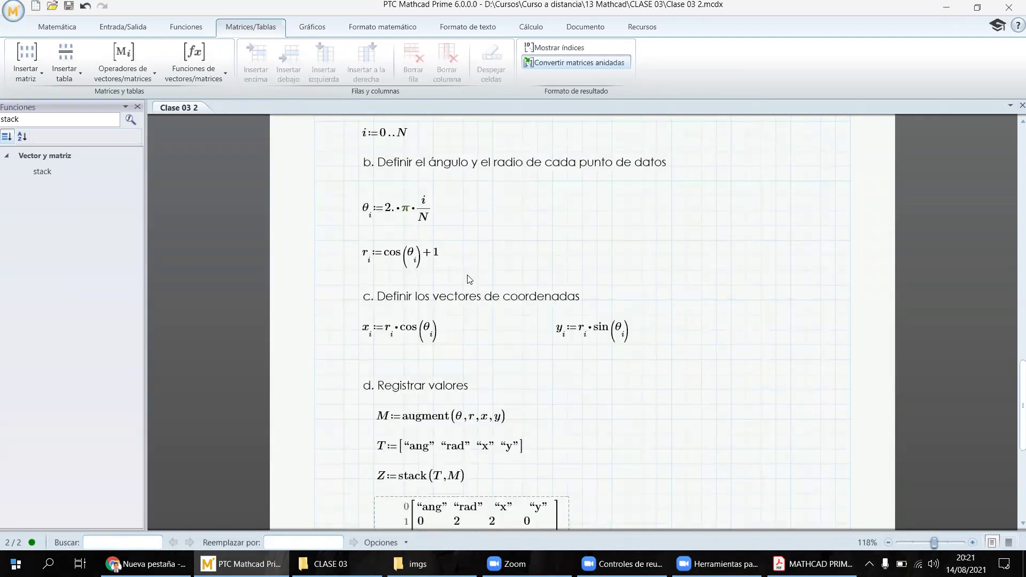
pyautogui.scroll(1, 469, 278)
pyautogui.scroll(-1, 456, 279)
pyautogui.scroll(-1, 415, 306)
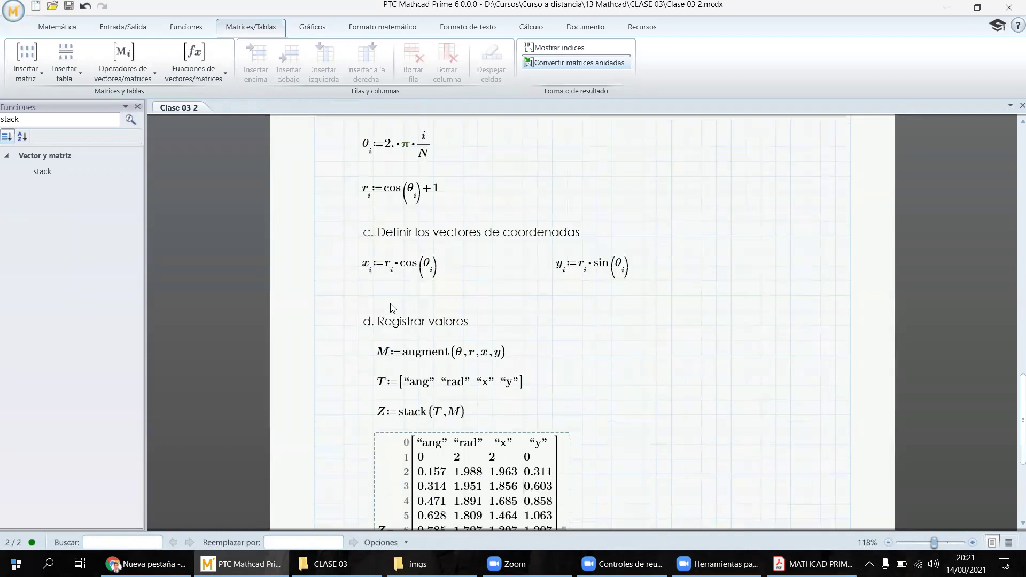
pyautogui.scroll(-5, 433, 269)
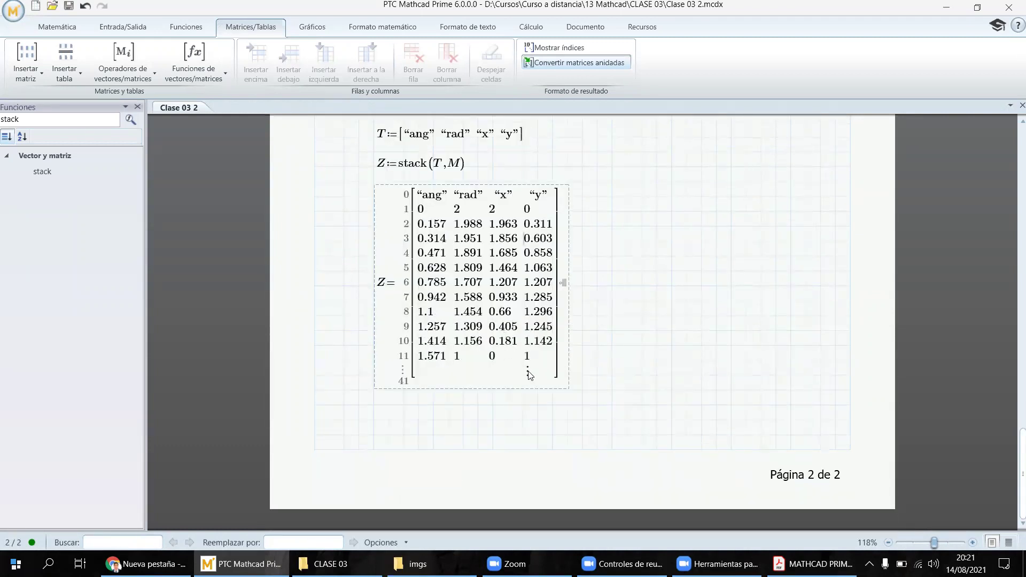
pyautogui.click(528, 376)
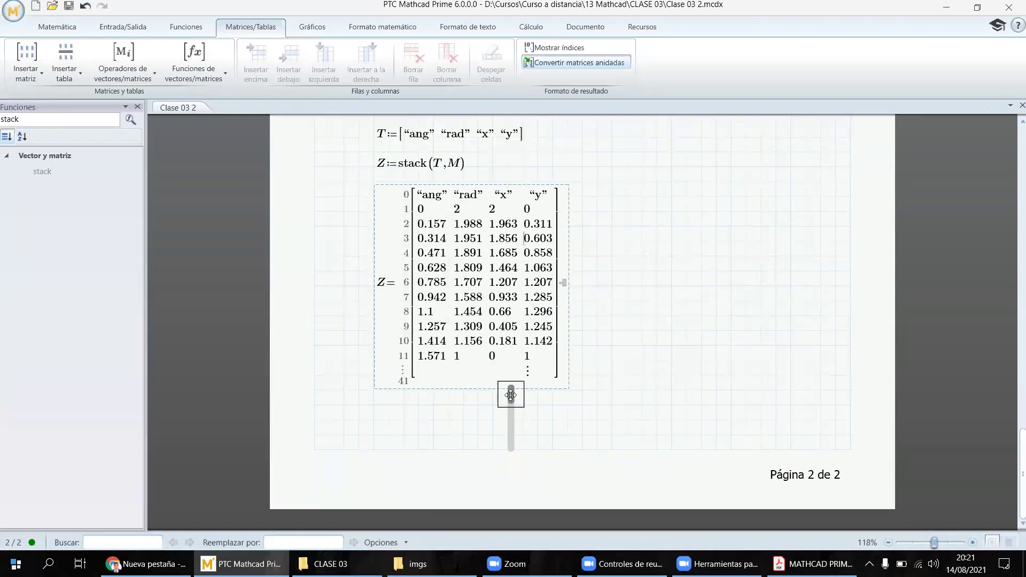
pyautogui.moveTo(511, 398); pyautogui.dragTo(511, 444)
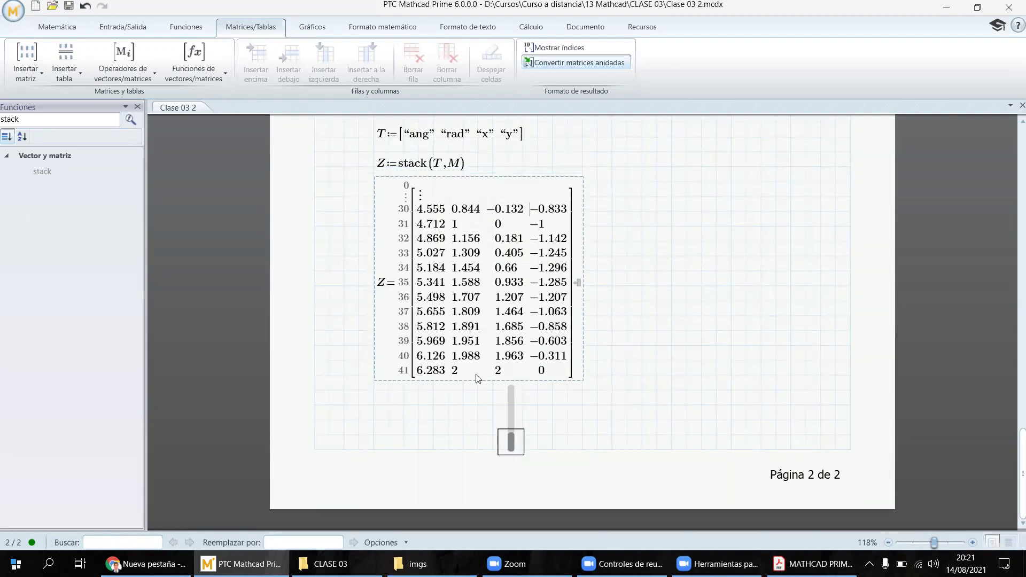
pyautogui.scroll(10, 527, 373)
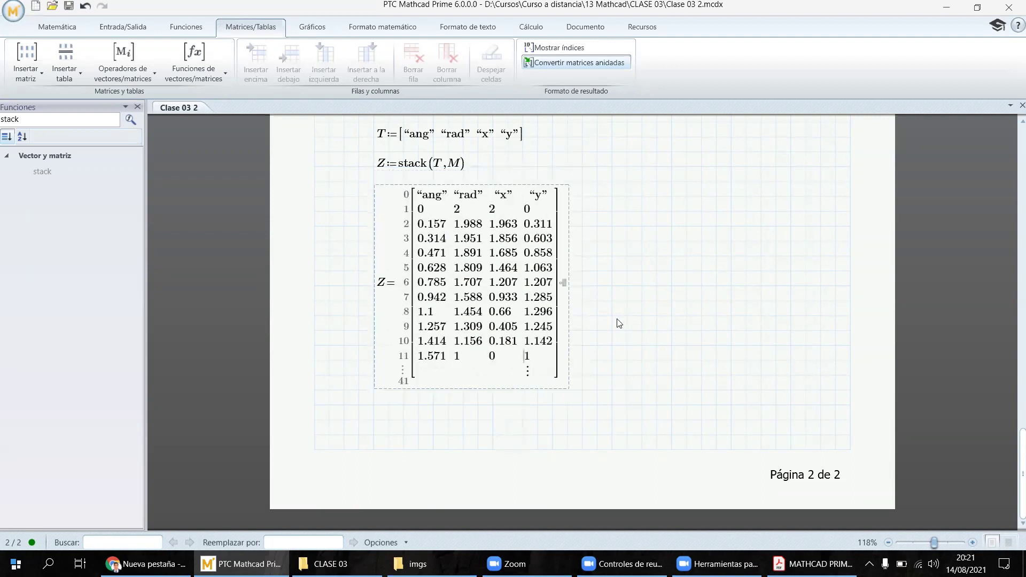
# - Select the whole Z result region and try to nudge it upward toward its definition
pyautogui.click(611, 204)
pyautogui.moveTo(523, 182); pyautogui.dragTo(482, 191)
pyautogui.press('Up')
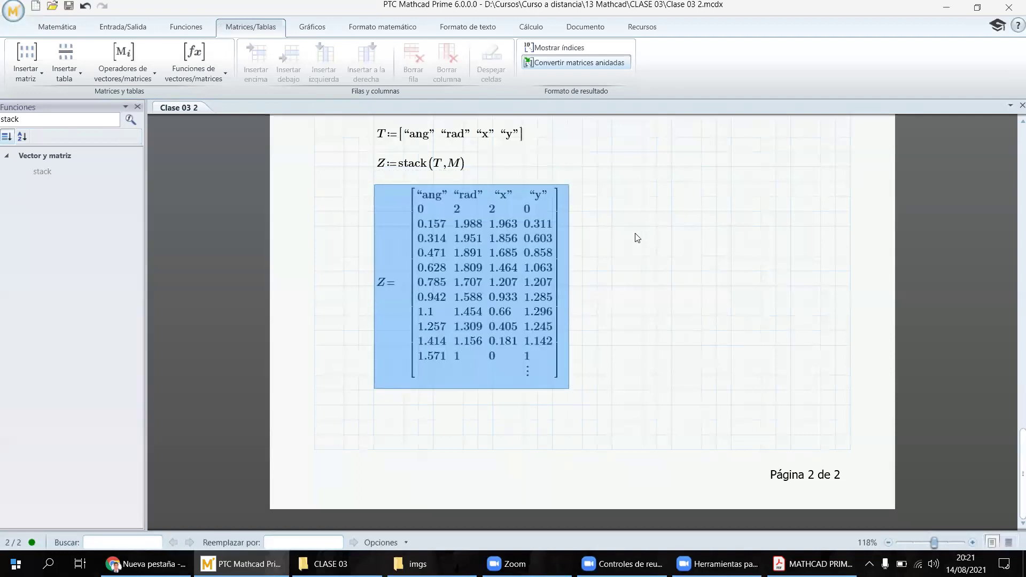
# - Review the worksheet from the one-parameter curve through the two-parameter formulas to the Z matrix result
pyautogui.scroll(14, 641, 294)
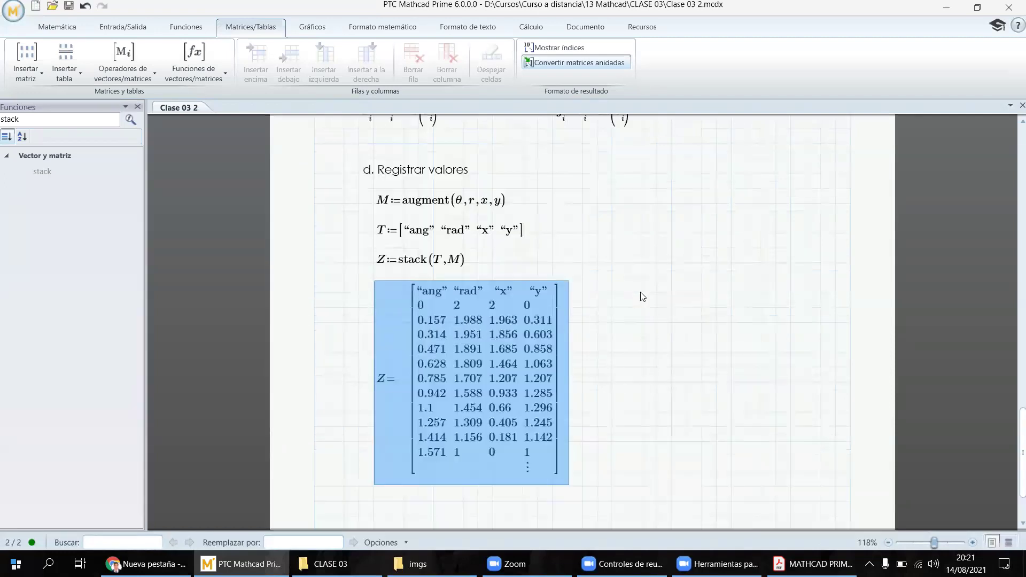
pyautogui.scroll(-8, 642, 297)
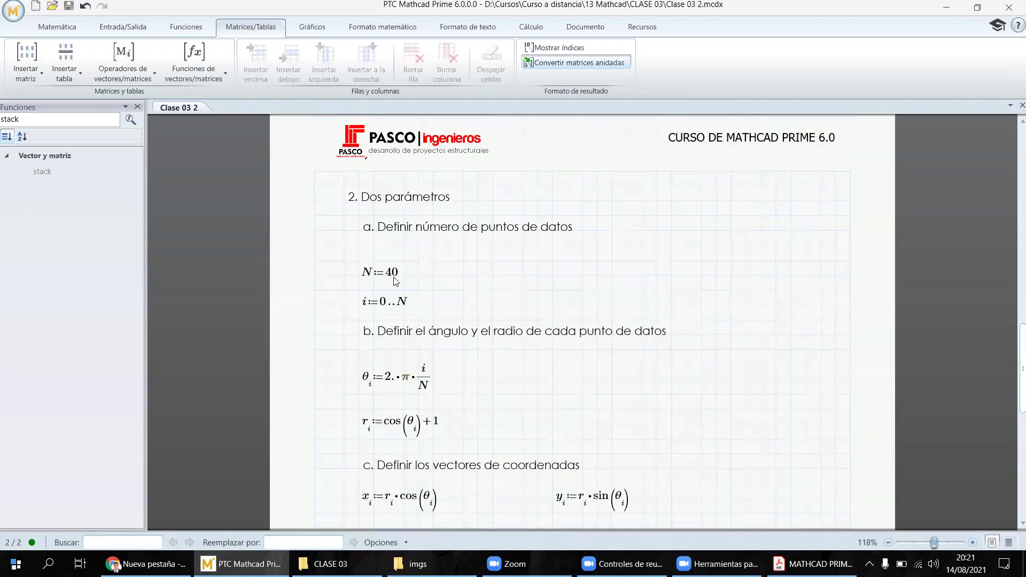
pyautogui.scroll(20, 514, 245)
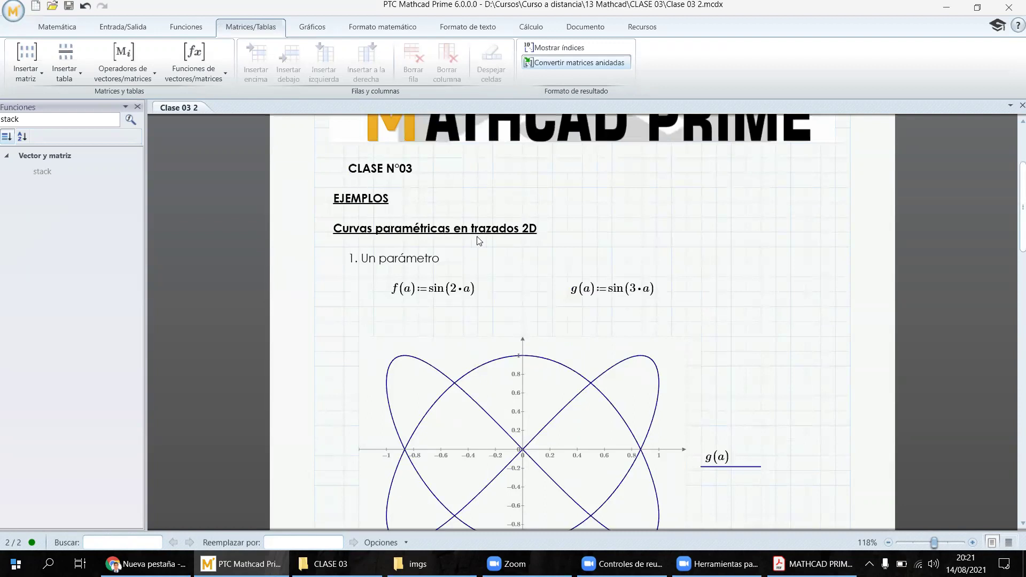
pyautogui.scroll(-3, 466, 282)
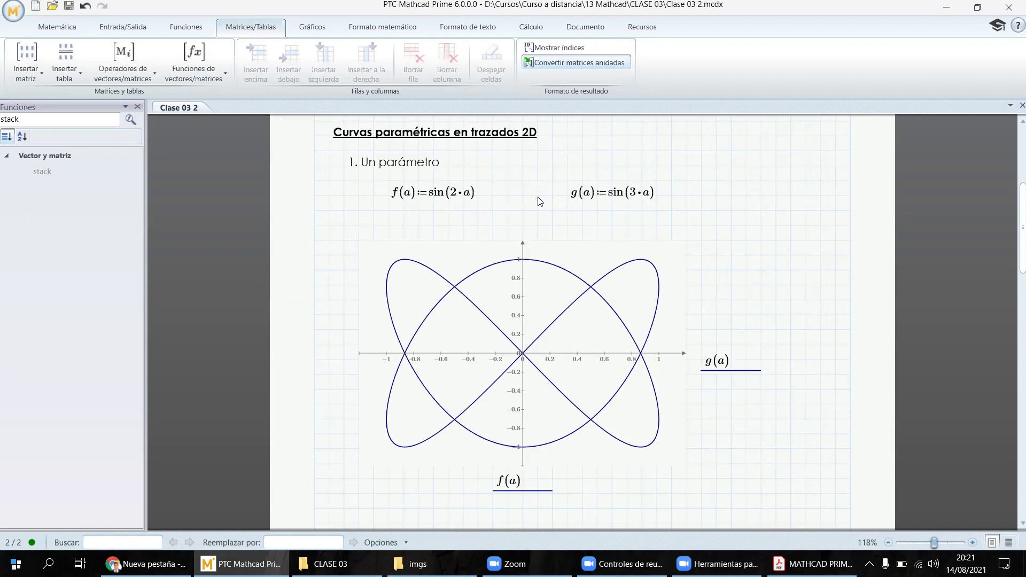
pyautogui.scroll(-15, 455, 206)
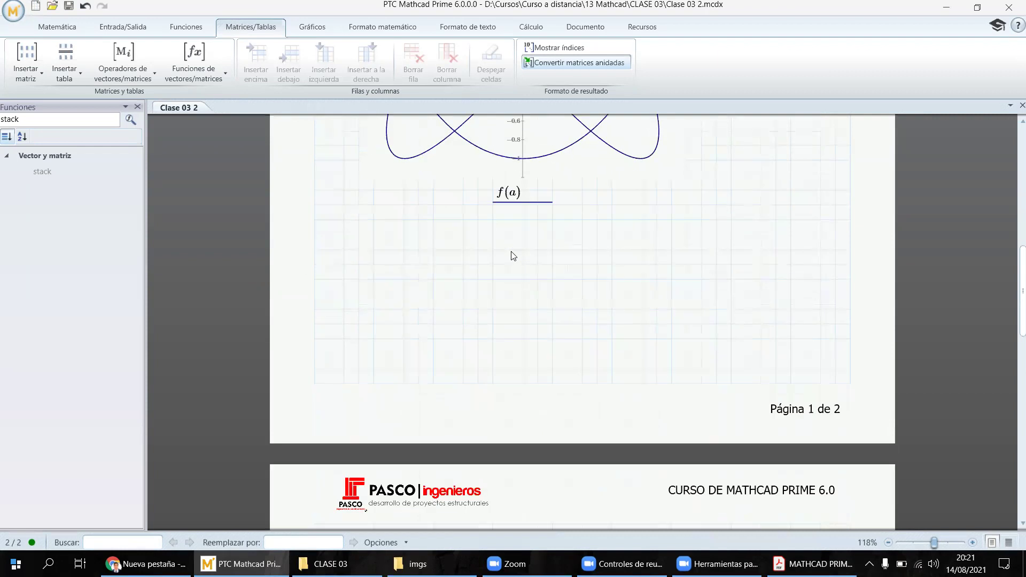
pyautogui.scroll(3, 422, 203)
pyautogui.scroll(-10, 460, 231)
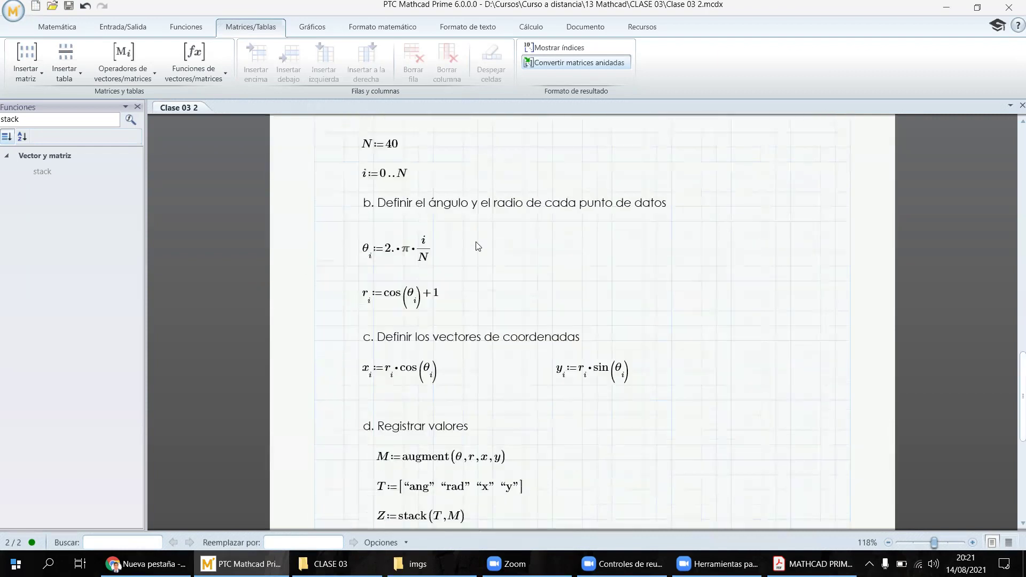
pyautogui.scroll(-1, 541, 260)
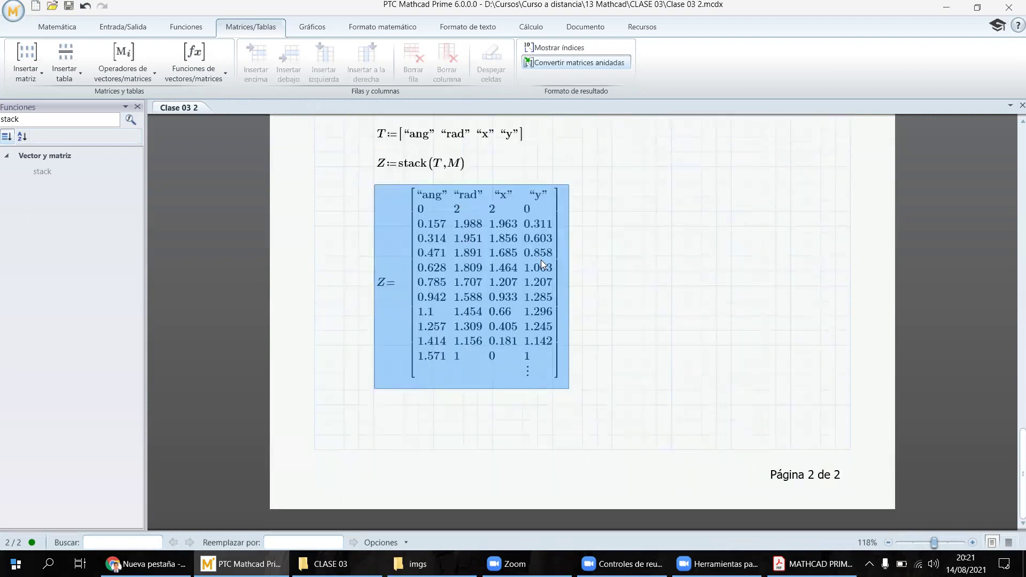
pyautogui.click(612, 301)
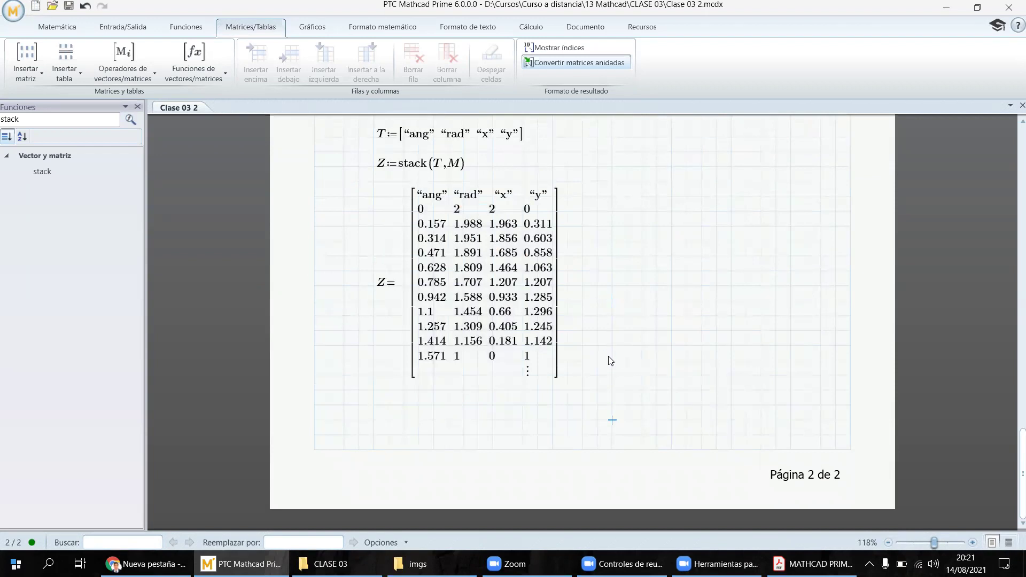
pyautogui.scroll(6, 481, 294)
pyautogui.scroll(-3, 508, 284)
pyautogui.scroll(3, 512, 286)
pyautogui.scroll(5, 508, 286)
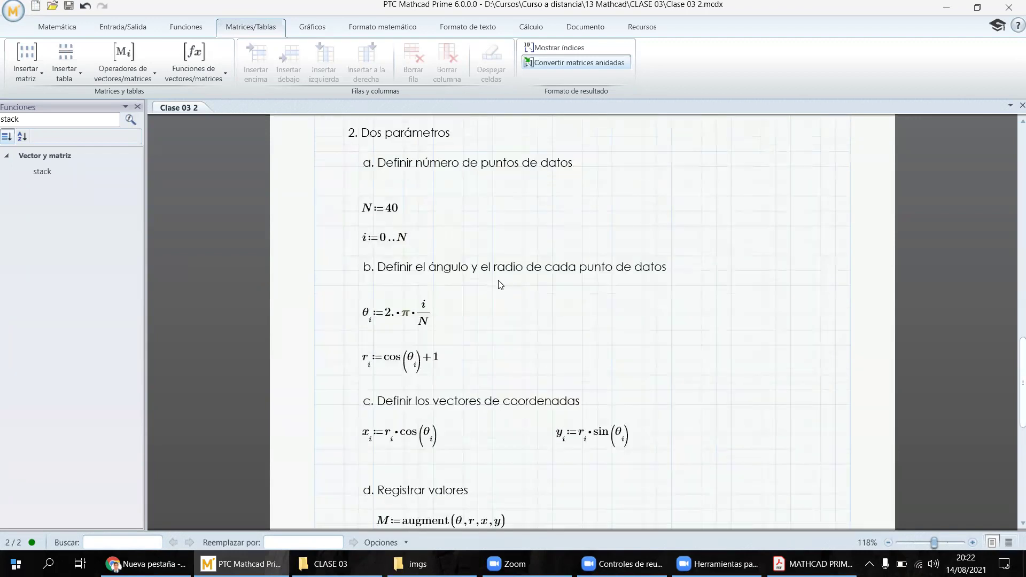
# - Make the step letters "d.", "c.", "b." and "a." bold in the four headings under "2. Dos parámetros"
pyautogui.scroll(-6, 501, 285)
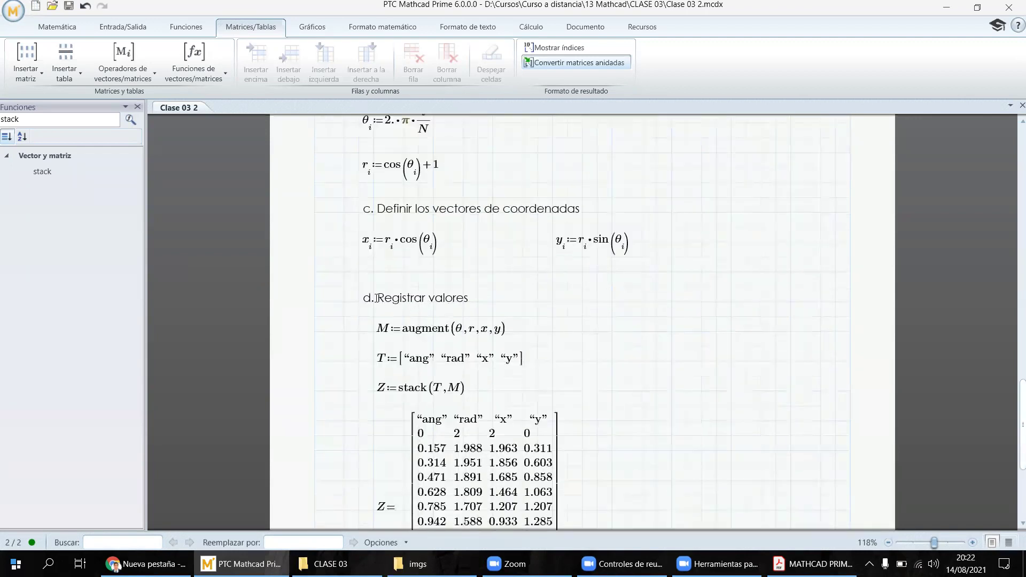
pyautogui.moveTo(377, 298); pyautogui.dragTo(363, 298)
pyautogui.hotkey('ctrl', 'b')
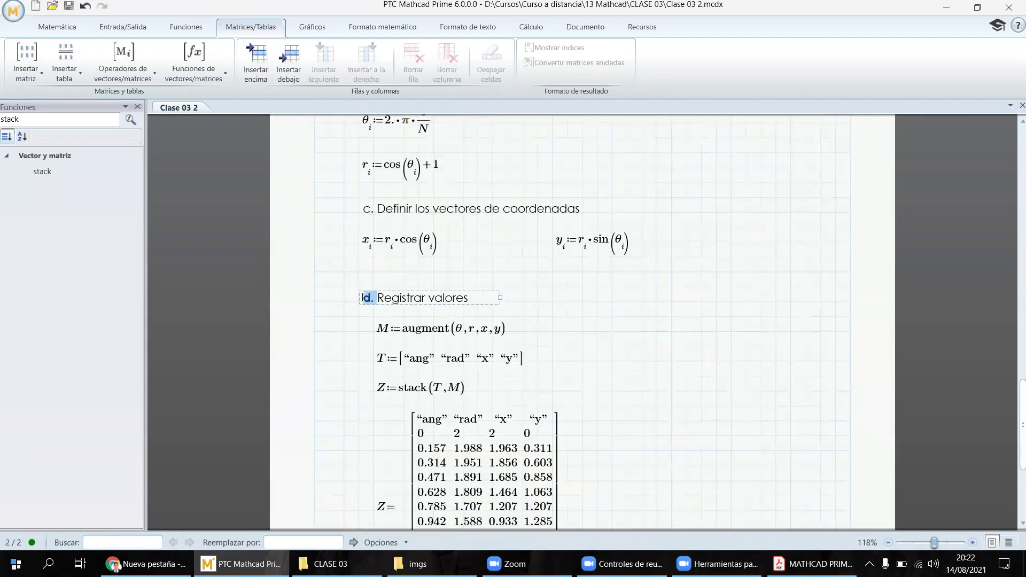
pyautogui.moveTo(378, 212); pyautogui.dragTo(327, 216)
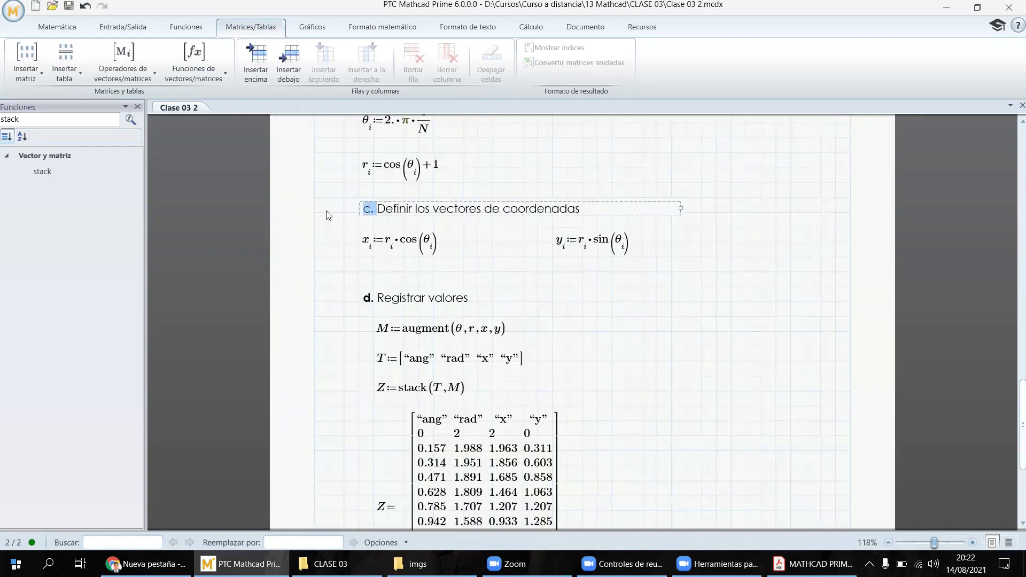
pyautogui.scroll(3, 328, 215)
pyautogui.moveTo(378, 170); pyautogui.dragTo(320, 169)
pyautogui.scroll(4, 399, 180)
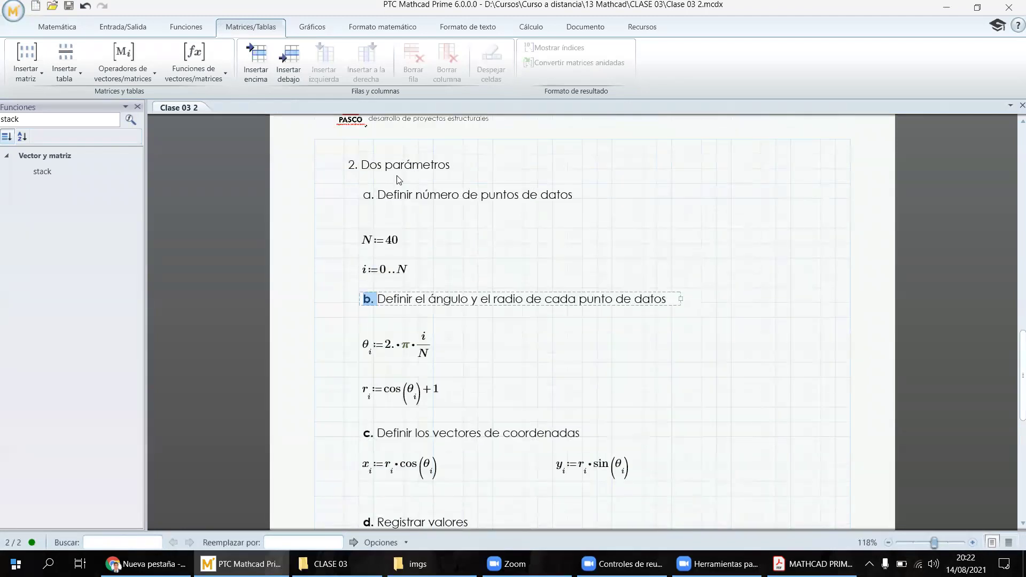
pyautogui.moveTo(379, 194); pyautogui.dragTo(308, 194)
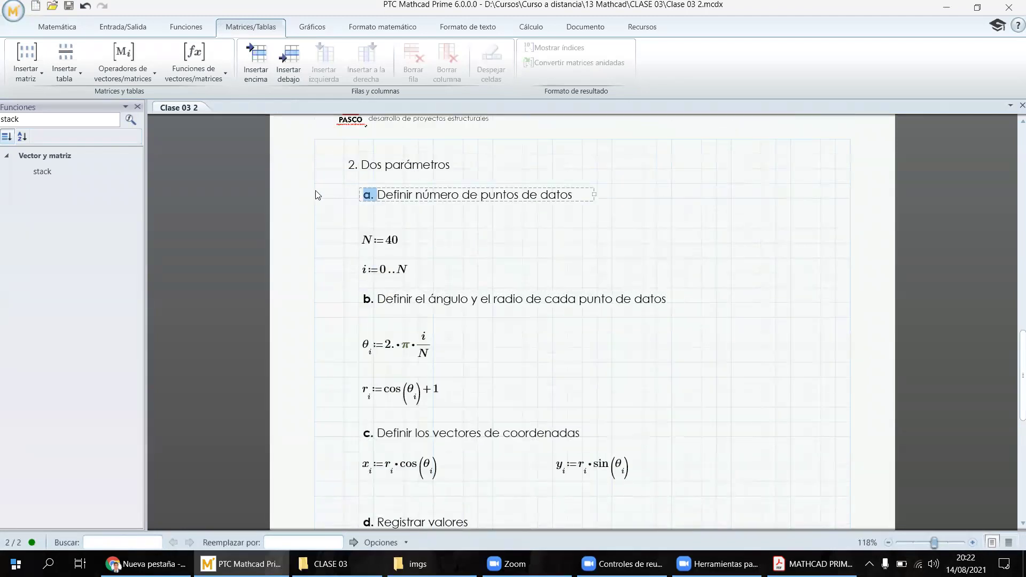
# - Extend the worksheet with a third page and paste a copy of the "d. Registrar valores" heading at its start
pyautogui.scroll(-11, 459, 321)
pyautogui.click(441, 169)
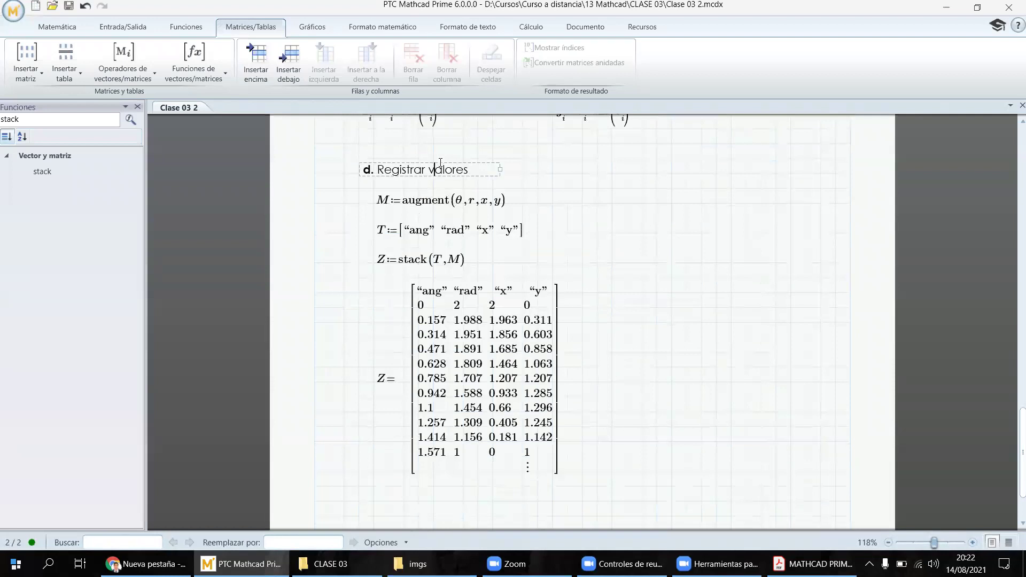
pyautogui.click(441, 160)
pyautogui.scroll(-3, 443, 230)
pyautogui.click(597, 406)
pyautogui.press('Return')
pyautogui.press('Return')
pyautogui.press('Return')
pyautogui.press('Return')
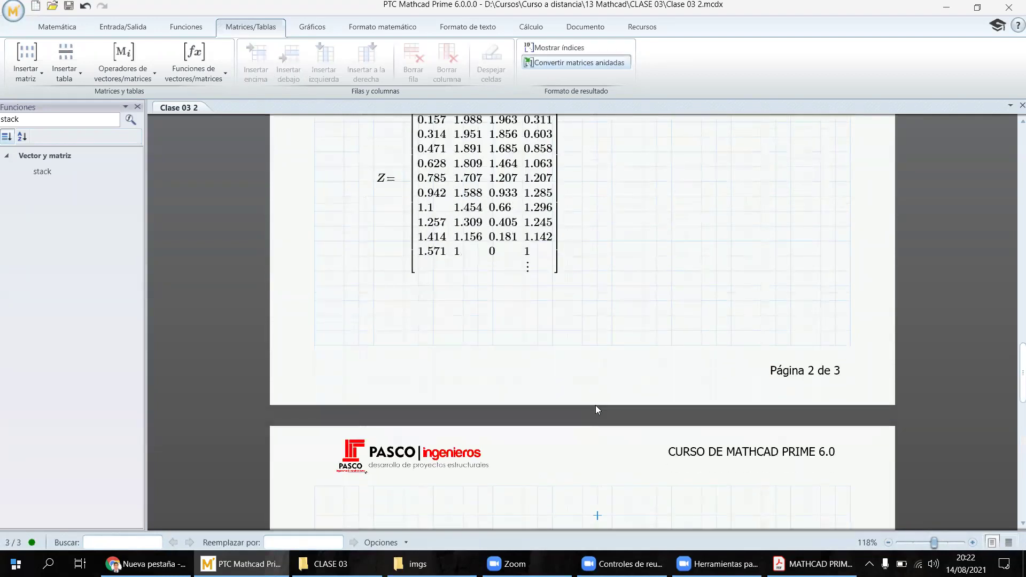
pyautogui.scroll(-4, 596, 406)
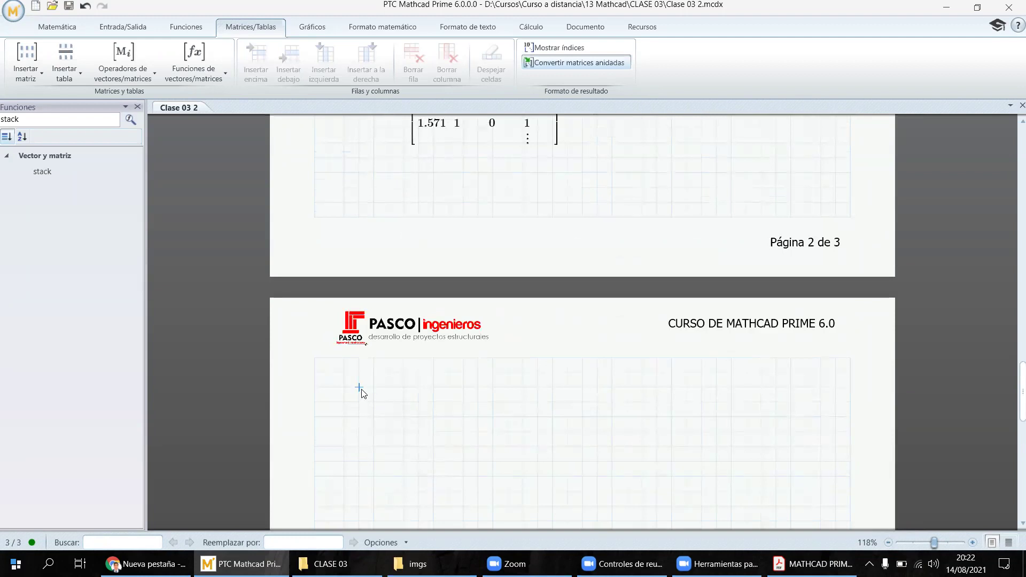
pyautogui.hotkey('ctrl', 'v')
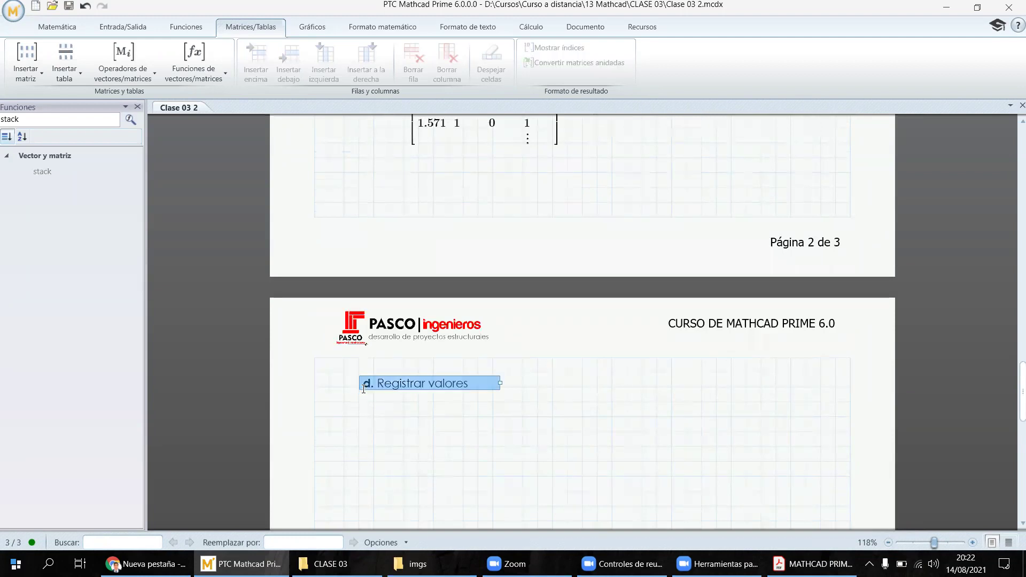
# - Rewrite the pasted heading on page 3 as "e. Trazar el gráfico", keeping the step letter bold
pyautogui.doubleClick(367, 384)
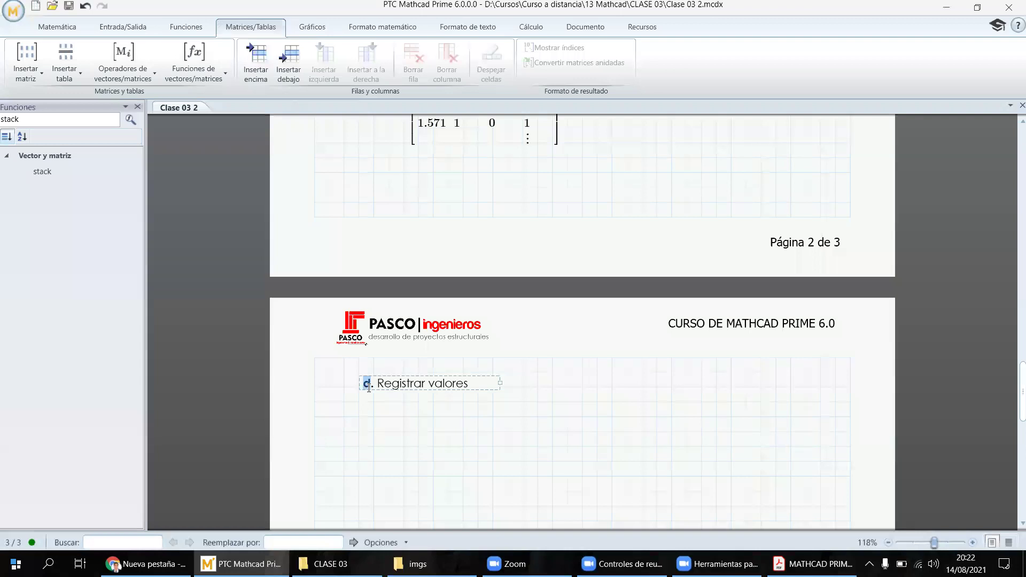
pyautogui.write('e')
pyautogui.moveTo(378, 383); pyautogui.dragTo(437, 385)
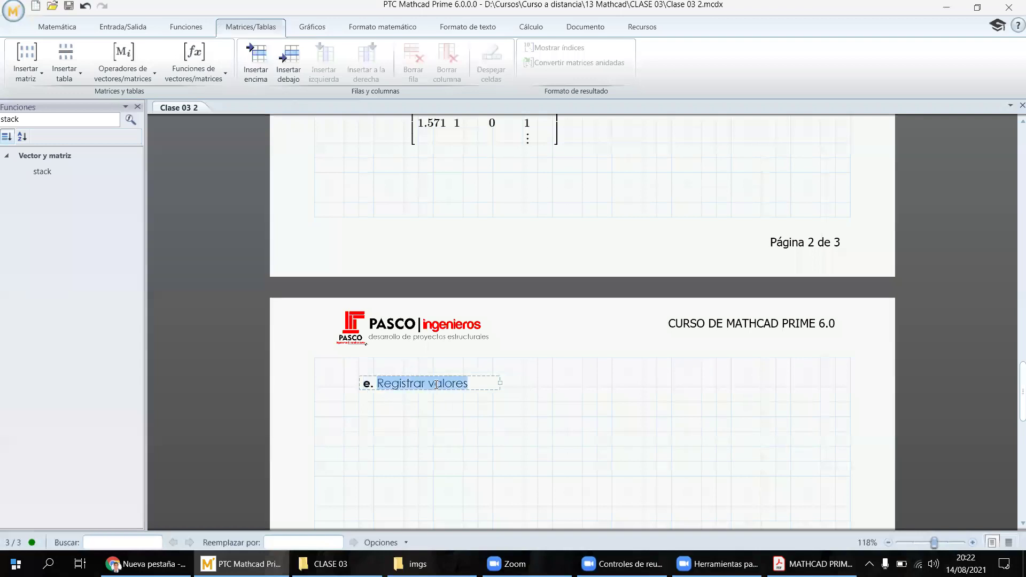
pyautogui.click(384, 384)
pyautogui.write('Traza')
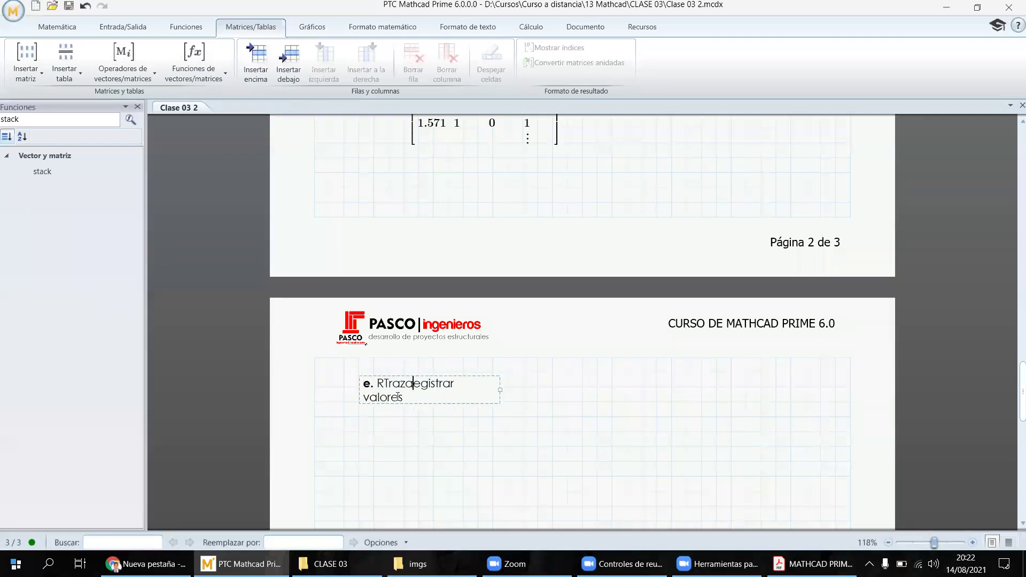
pyautogui.write('r')
pyautogui.press('Delete')
pyautogui.press('Delete')
pyautogui.press('Delete')
pyautogui.press('Delete')
pyautogui.press('Delete')
pyautogui.press('Delete')
pyautogui.press('Delete')
pyautogui.press('Delete')
pyautogui.press('Delete')
pyautogui.press('Delete')
pyautogui.press('Delete')
pyautogui.press('Delete')
pyautogui.press('Delete')
pyautogui.press('Delete')
pyautogui.press('Delete')
pyautogui.press('Delete')
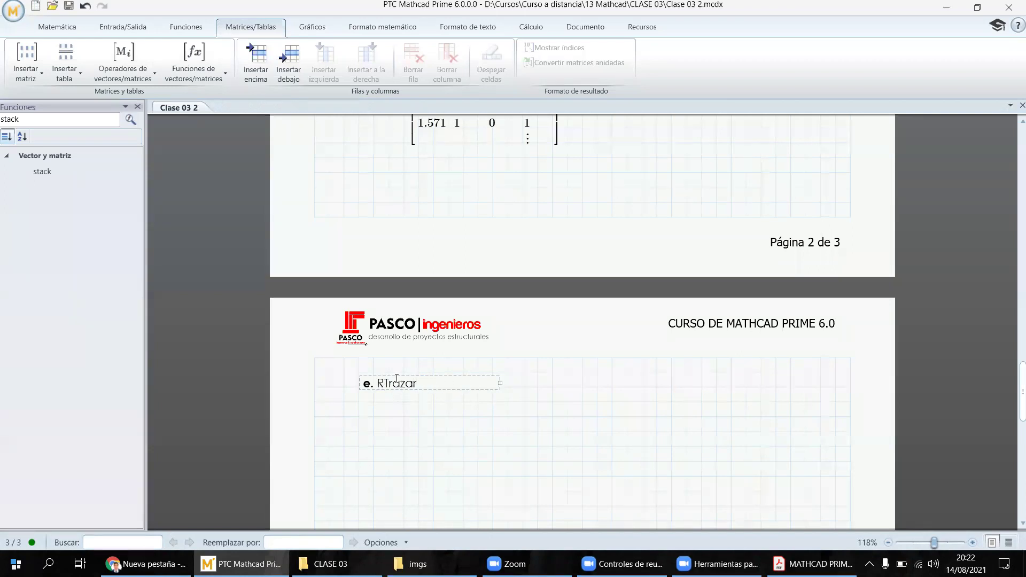
pyautogui.click(381, 384)
pyautogui.press('BackSpace')
pyautogui.click(536, 402)
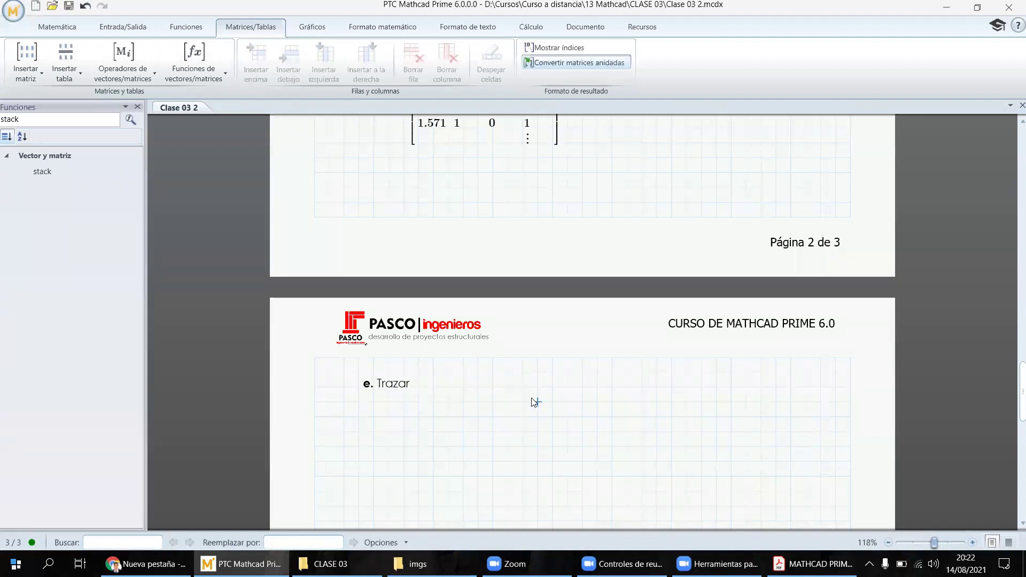
pyautogui.click(423, 384)
pyautogui.write('el')
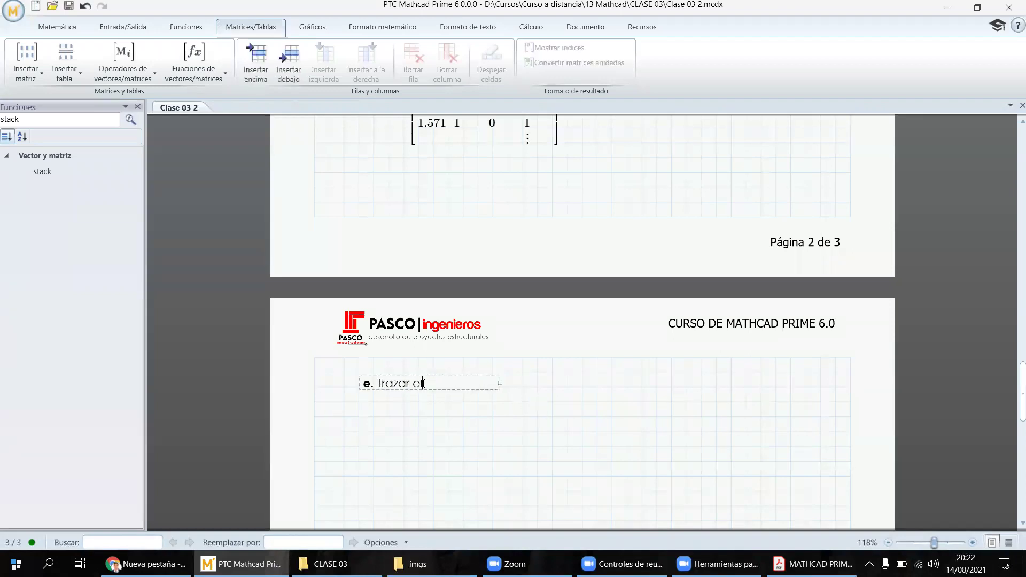
pyautogui.write(' gráfico')
# - Insert an XY plot below the heading "e. Trazar el gráfico"
pyautogui.scroll(-3, 455, 405)
pyautogui.click(404, 318)
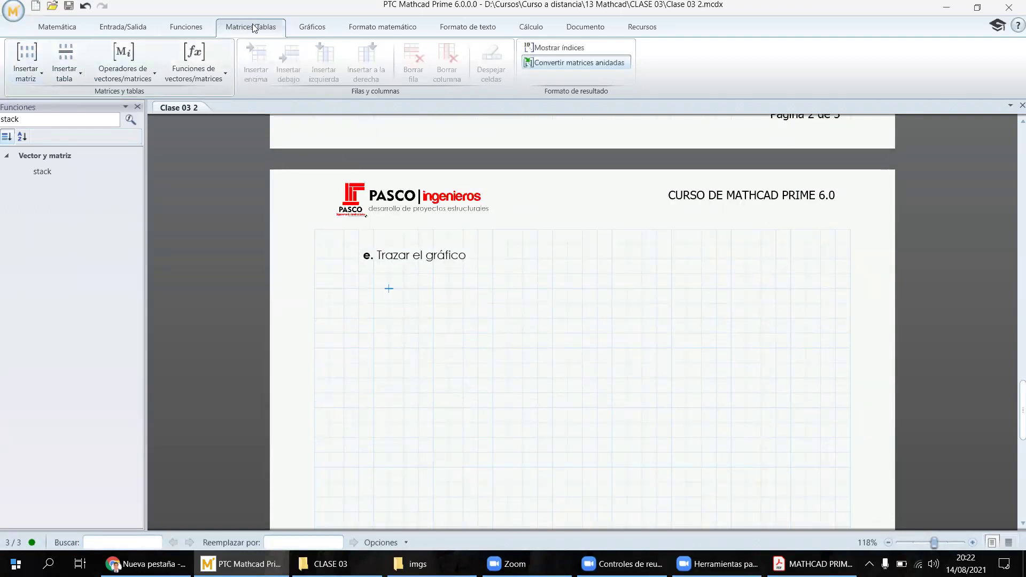
pyautogui.click(312, 27)
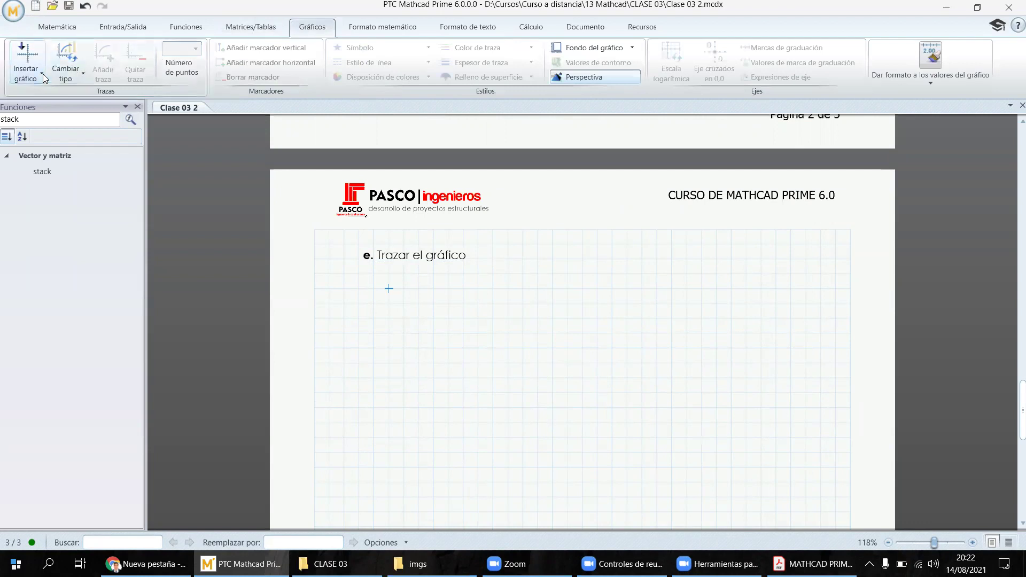
pyautogui.click(25, 68)
pyautogui.click(36, 95)
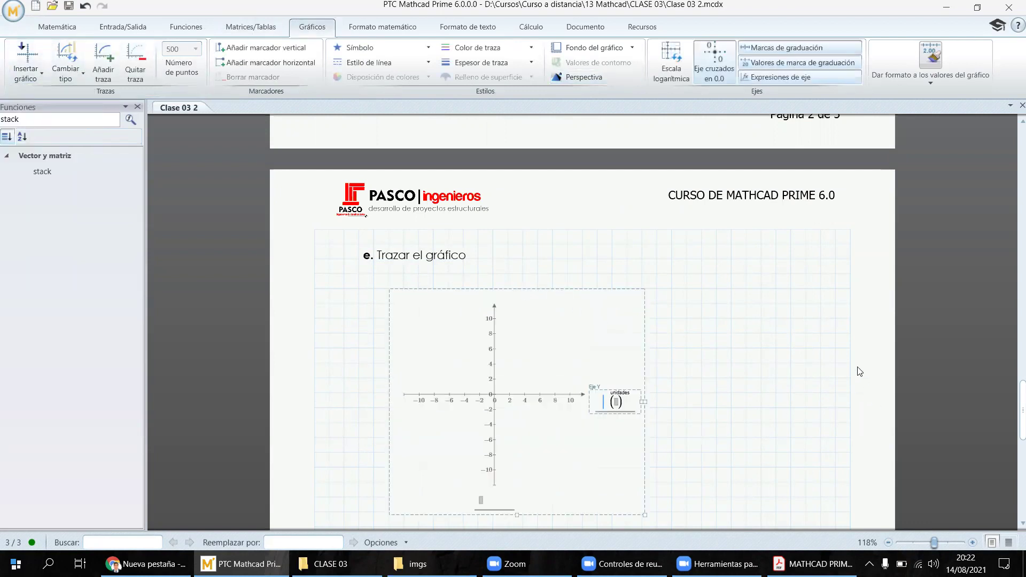
# - Check the coordinate vector definitions and plot y on the vertical axis against x on the horizontal axis
pyautogui.scroll(6, 658, 320)
pyautogui.scroll(3, 490, 245)
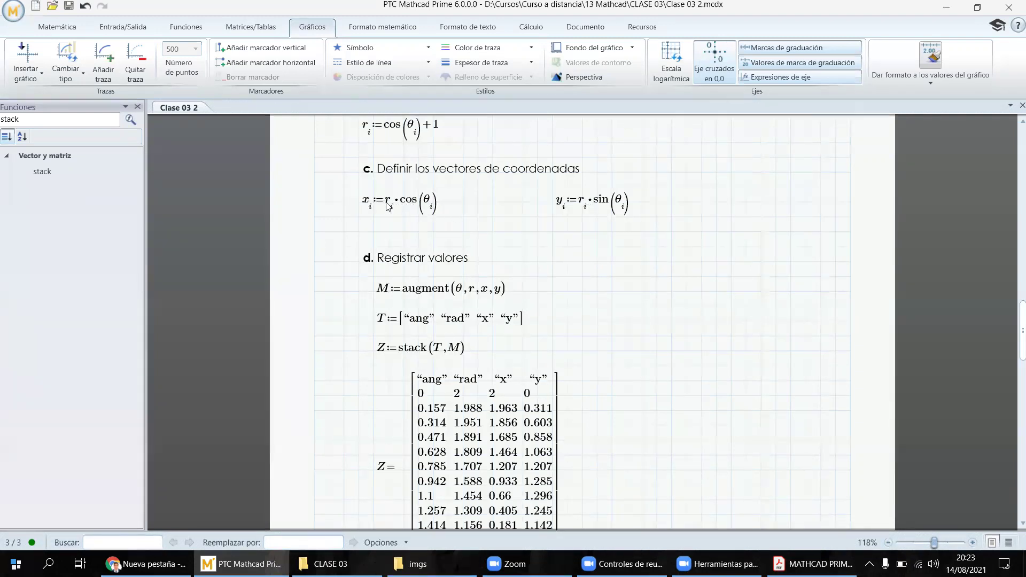
pyautogui.scroll(1, 387, 222)
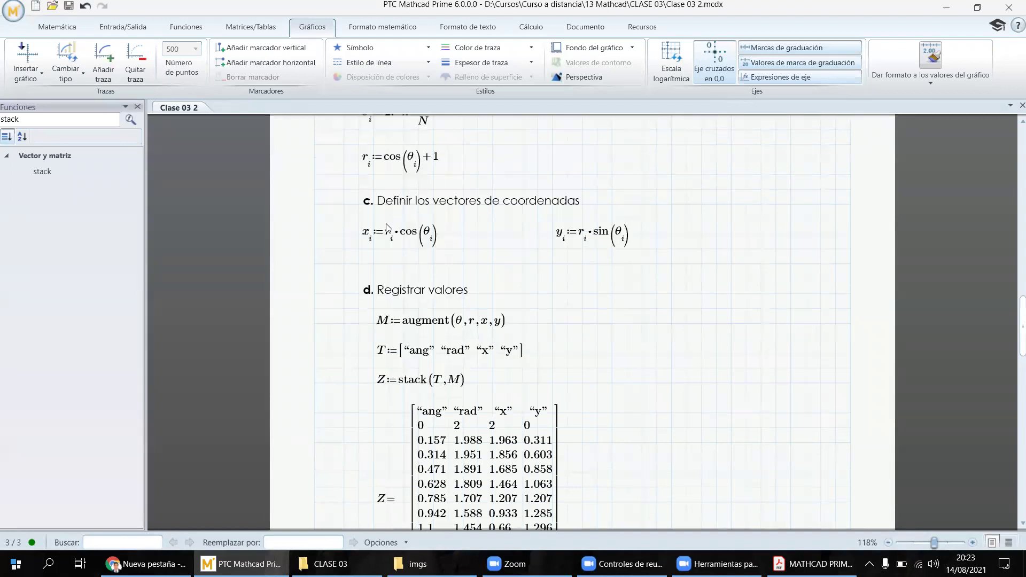
pyautogui.scroll(-20, 537, 300)
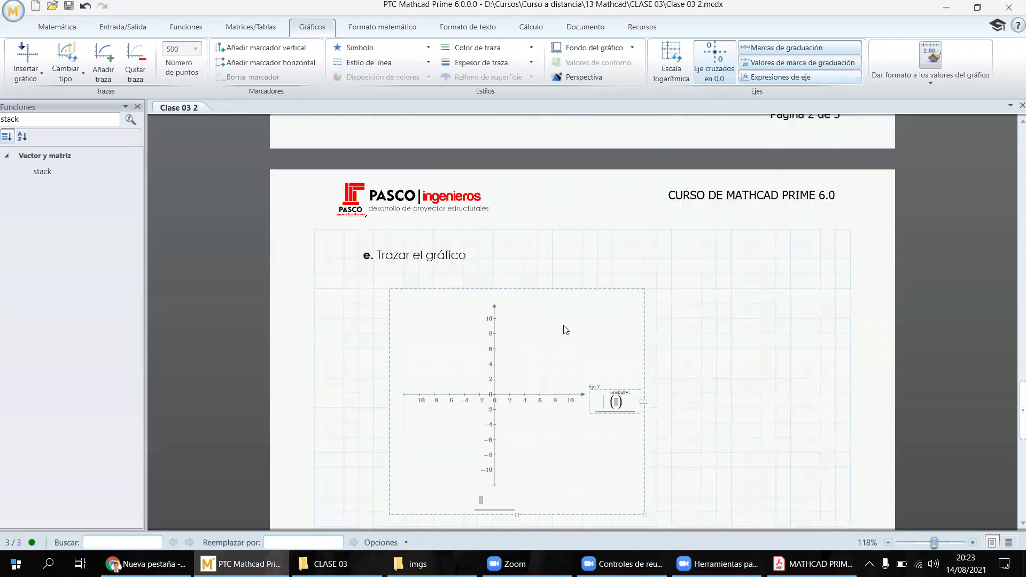
pyautogui.write('y')
pyautogui.click(483, 342)
pyautogui.write('x')
pyautogui.click(689, 340)
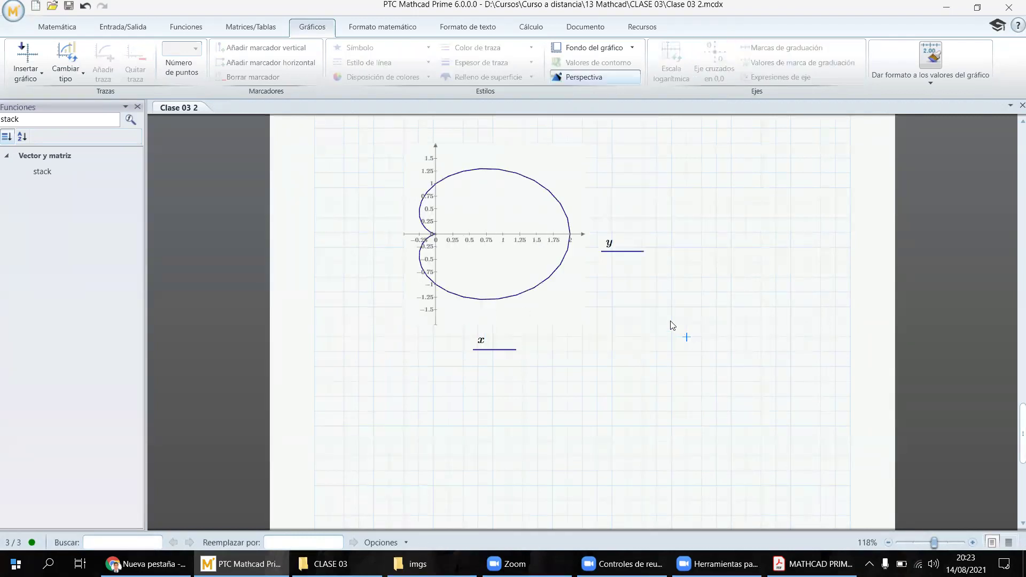
# - Enlarge the plot of y against x in both width and height
pyautogui.click(586, 295)
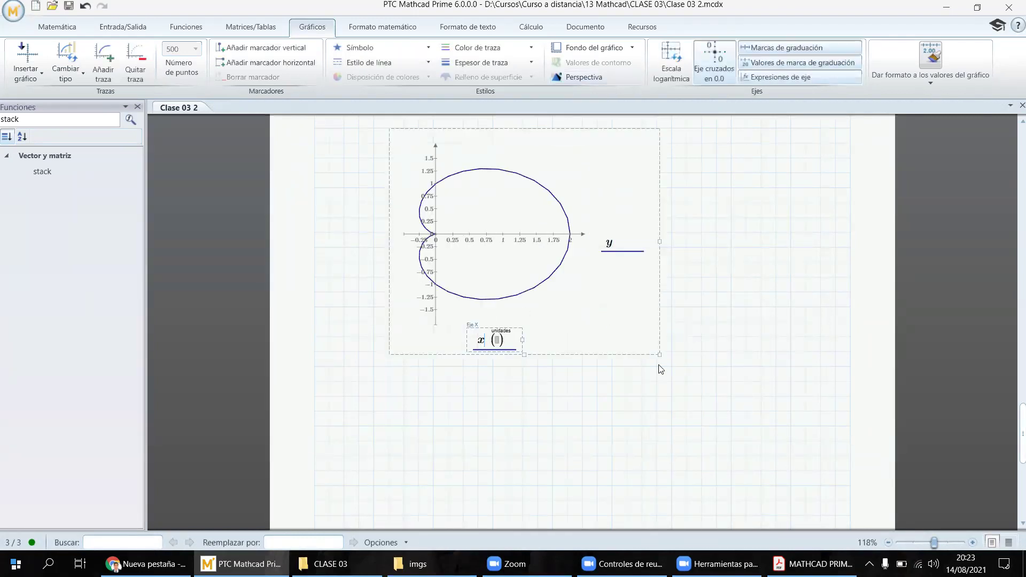
pyautogui.moveTo(662, 357); pyautogui.dragTo(741, 402)
pyautogui.moveTo(566, 401); pyautogui.dragTo(566, 434)
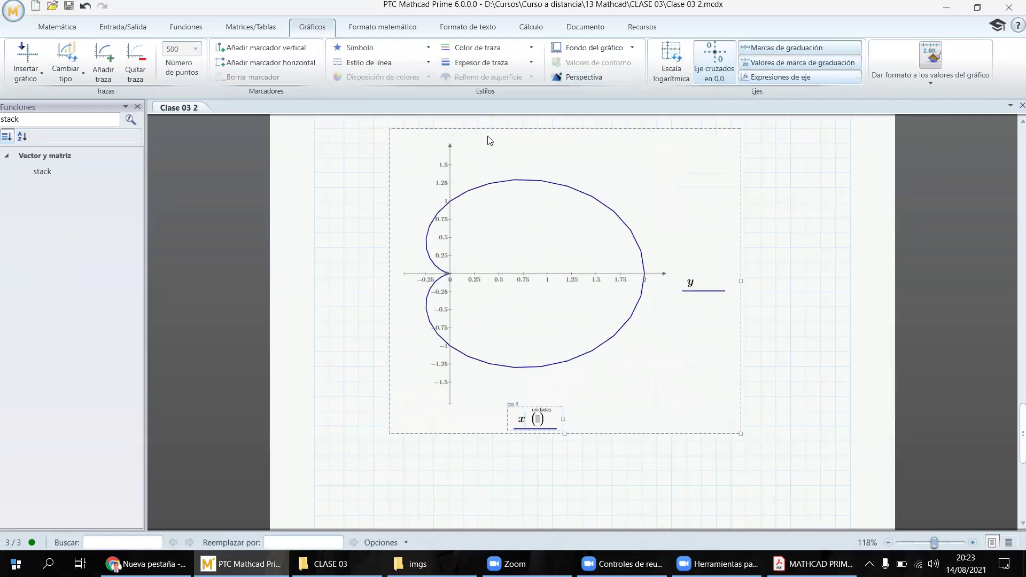
# - Format the XY trace in red with filled circle symbols and the medium (third) line thickness
pyautogui.click(473, 48)
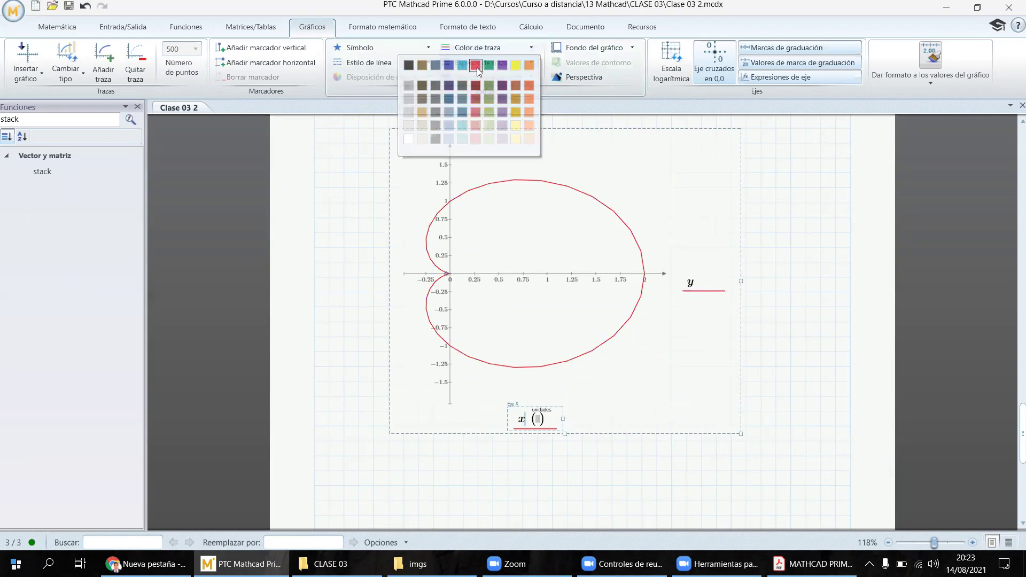
pyautogui.click(476, 67)
pyautogui.click(384, 48)
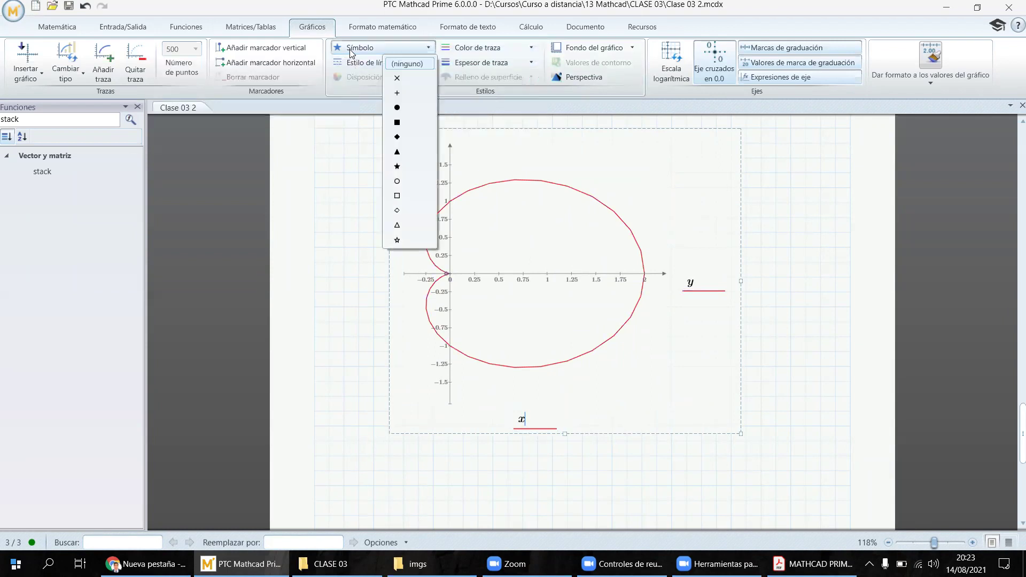
pyautogui.click(397, 107)
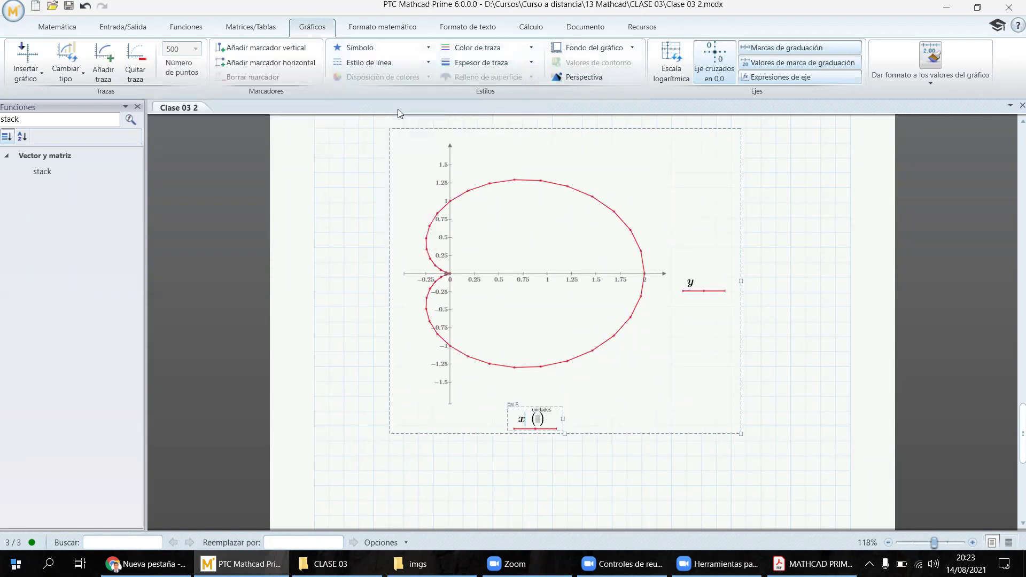
pyautogui.click(462, 64)
pyautogui.click(511, 123)
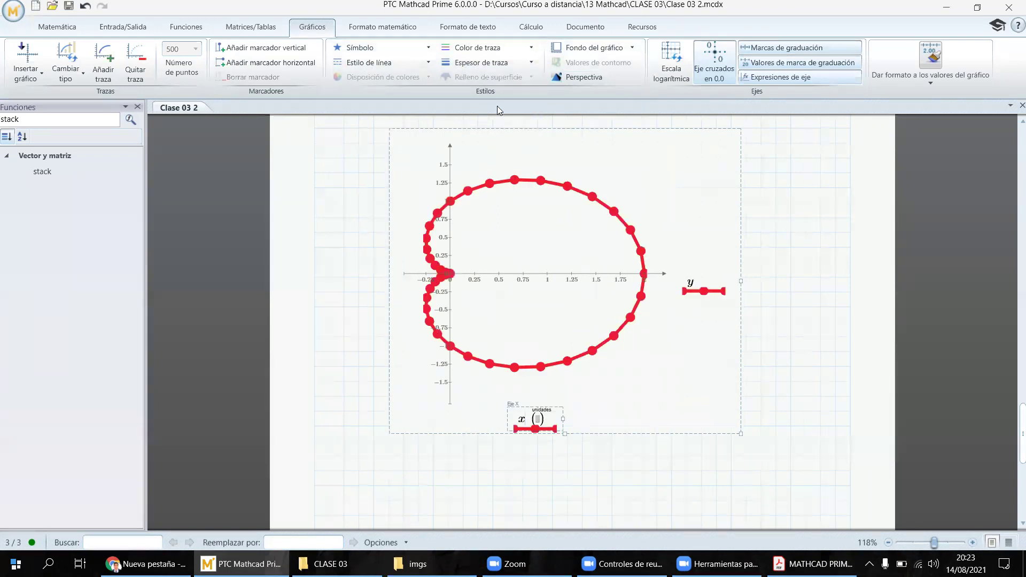
pyautogui.click(476, 62)
pyautogui.click(496, 106)
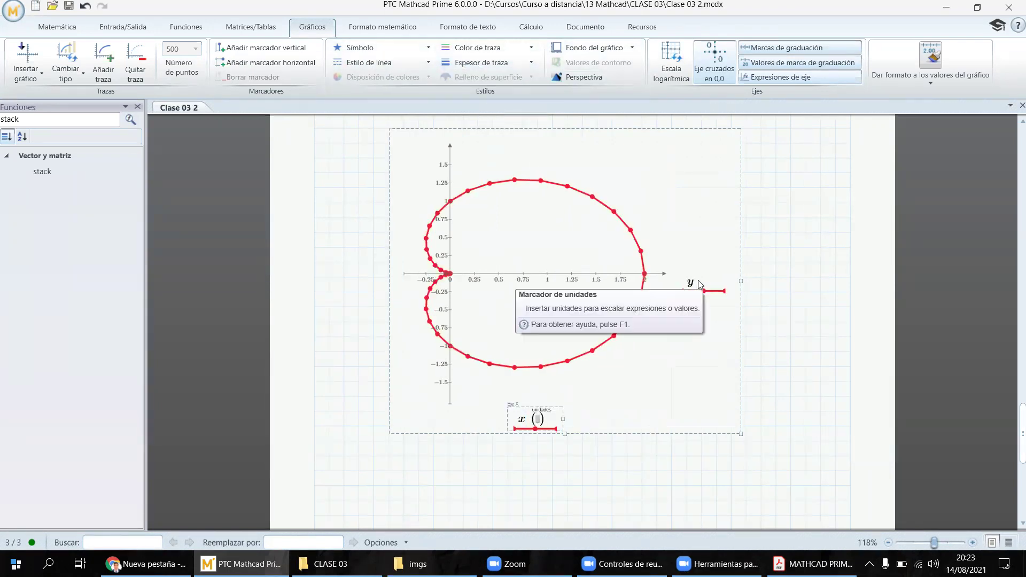
# - Move the XY plot up and closer to the page margin beneath its heading, and enlarge it slightly in width and height
pyautogui.click(385, 267)
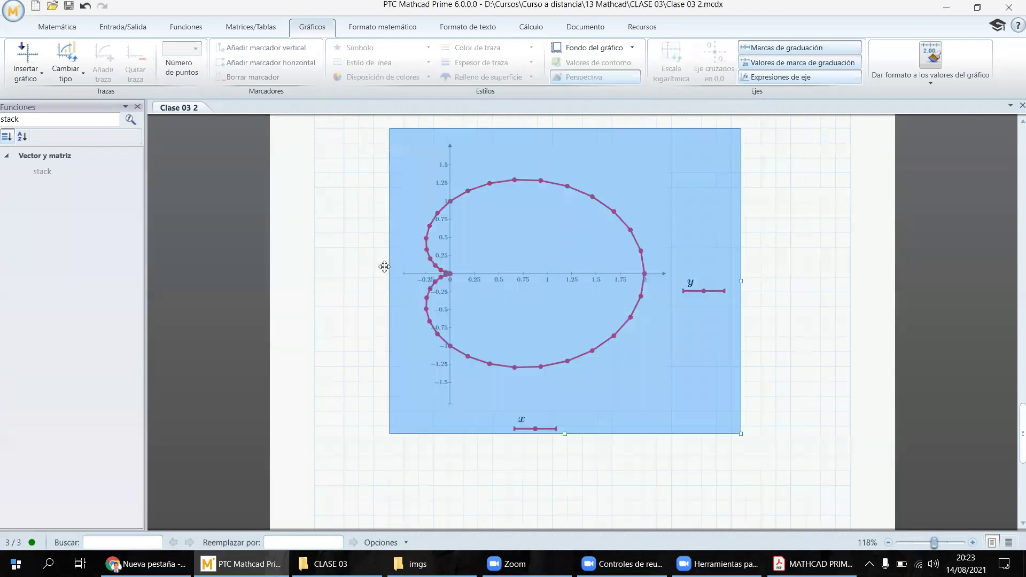
pyautogui.click(393, 257)
pyautogui.scroll(2, 399, 252)
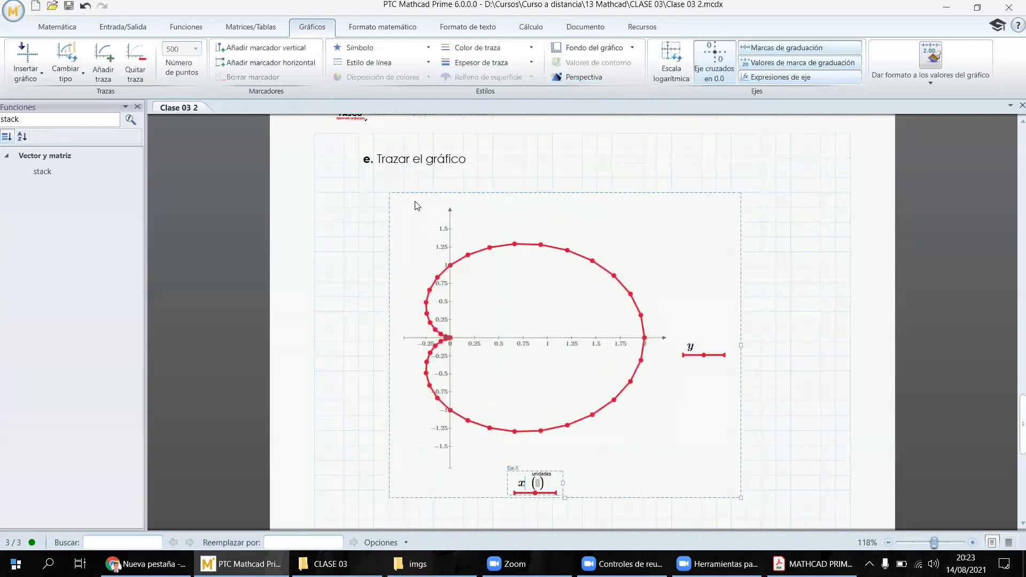
pyautogui.click(386, 187)
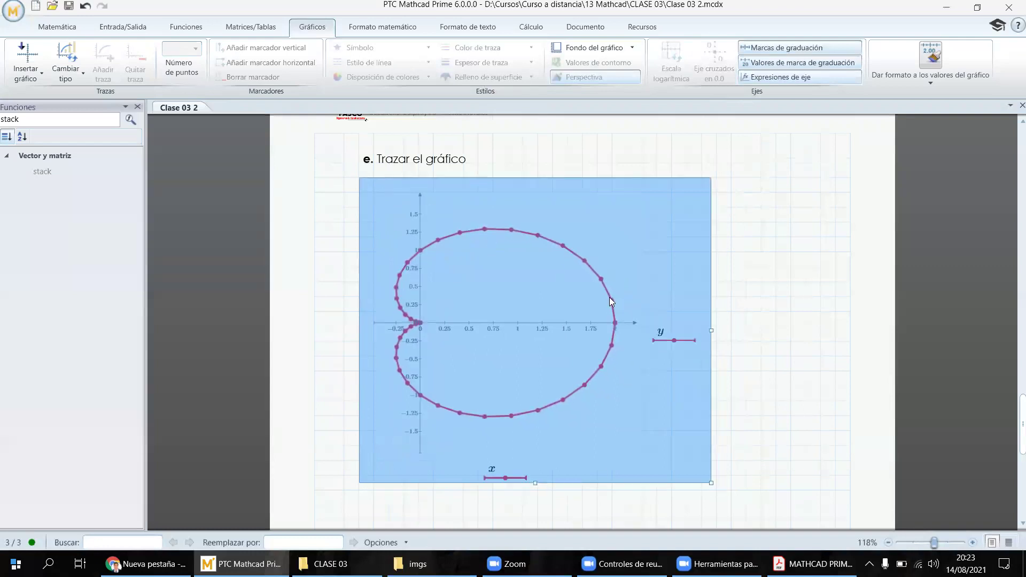
pyautogui.moveTo(717, 333); pyautogui.dragTo(740, 333)
pyautogui.scroll(-3, 618, 374)
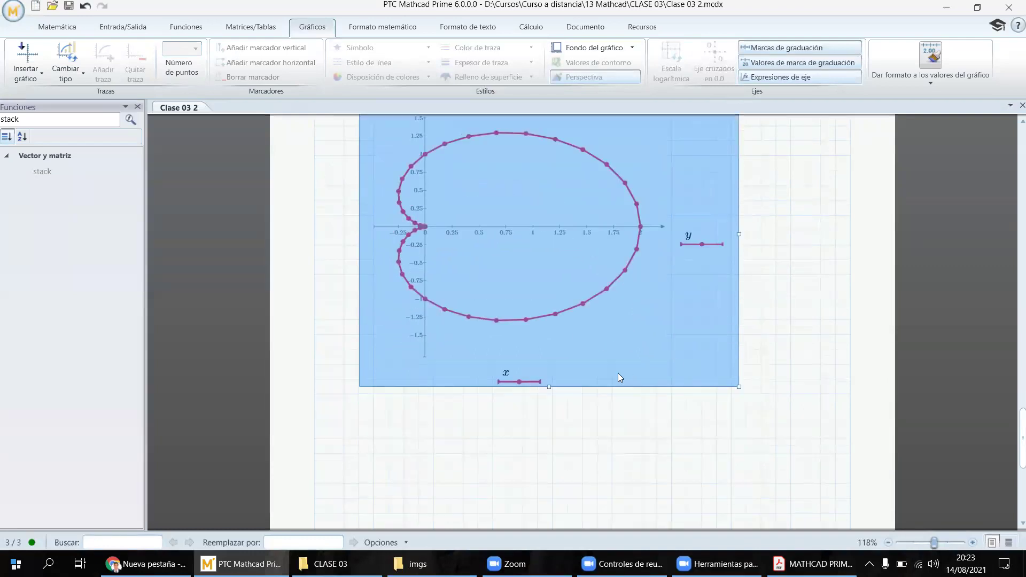
pyautogui.moveTo(550, 387); pyautogui.dragTo(553, 415)
pyautogui.click(761, 304)
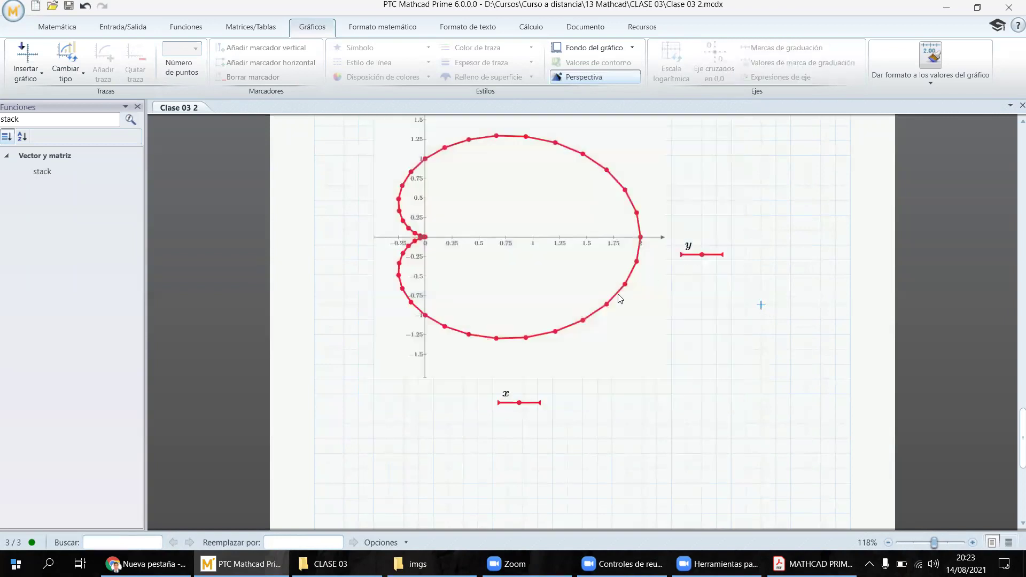
# - Extend the heading above the plot to read "e. Trazar el gráfico XY"
pyautogui.scroll(2, 695, 275)
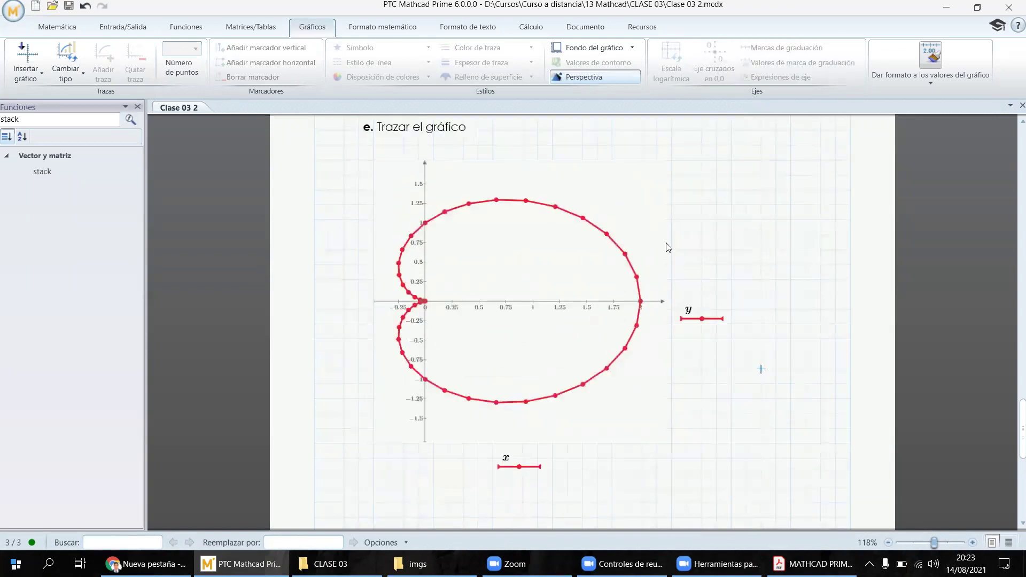
pyautogui.click(539, 172)
pyautogui.click(480, 128)
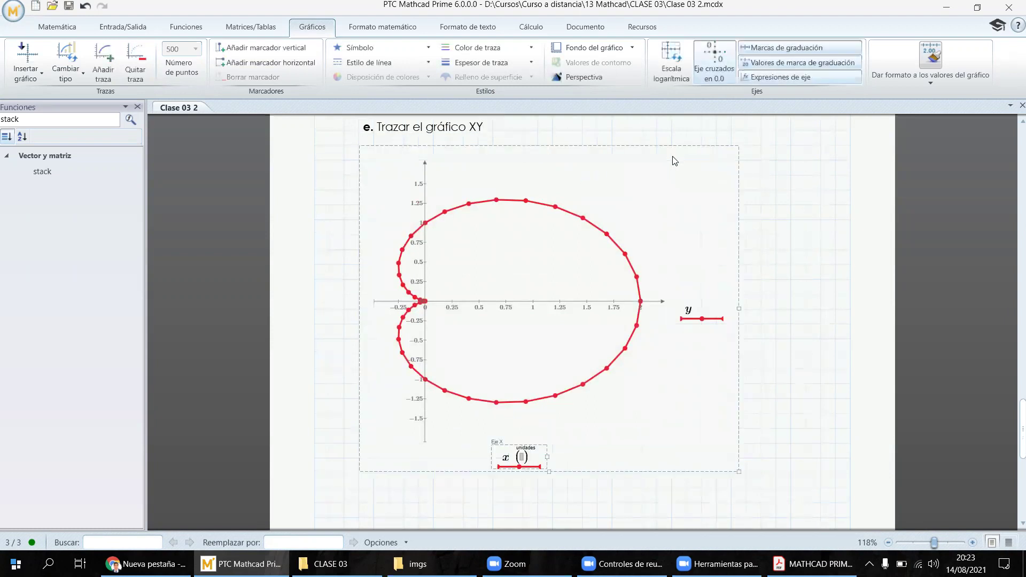
# - Copy the step e heading below the XY plot and rewrite the copy as "f. Trazar el gráfico polar"
pyautogui.click(433, 117)
pyautogui.scroll(-7, 519, 275)
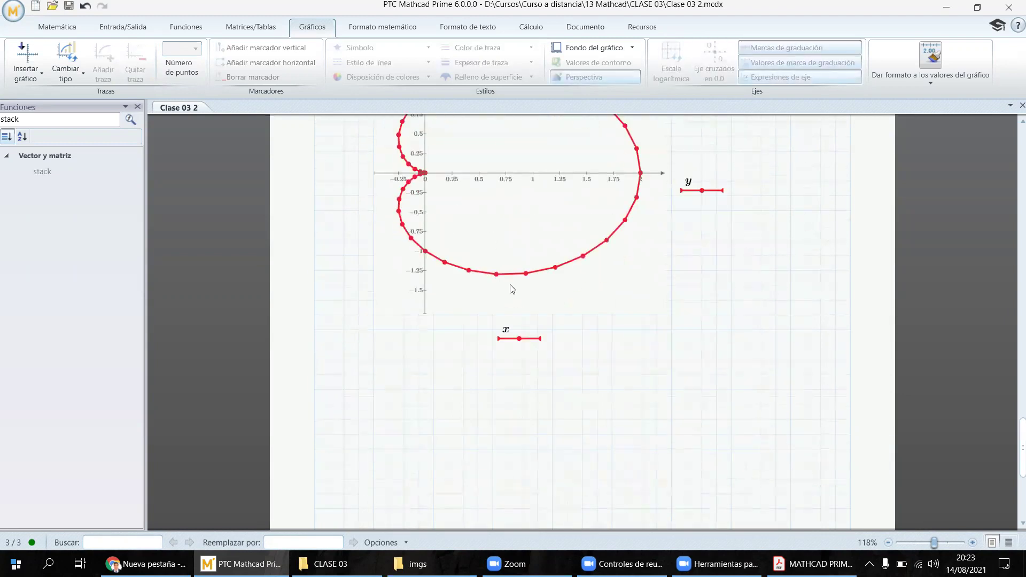
pyautogui.click(375, 294)
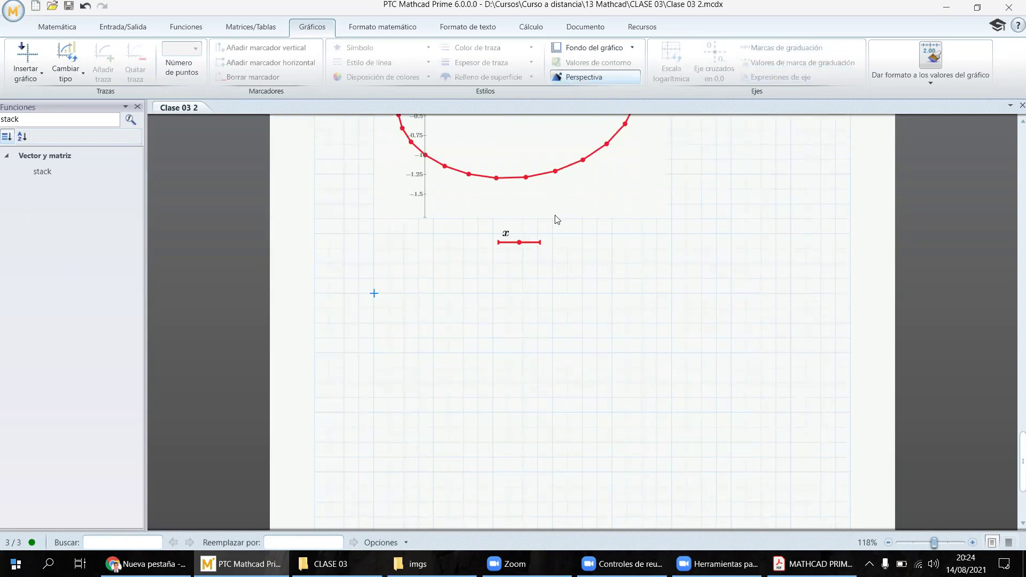
pyautogui.write('8. Trazar el gráfico XY')
pyautogui.moveTo(383, 289); pyautogui.dragTo(381, 287)
pyautogui.write('f')
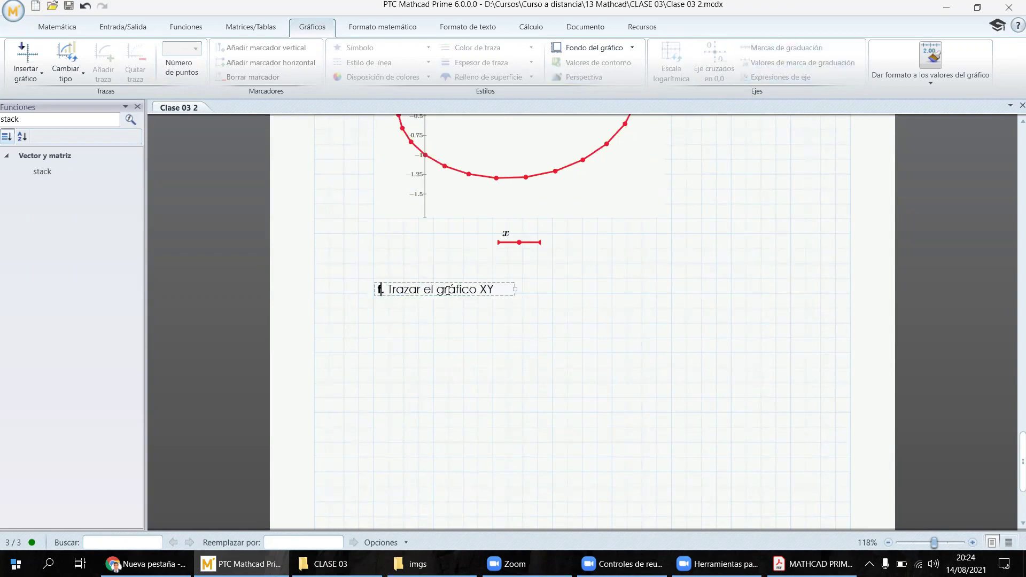
pyautogui.moveTo(483, 290); pyautogui.dragTo(517, 288)
pyautogui.write('polar')
pyautogui.click(552, 313)
# - Insert a polar plot below the heading "f. Trazar el gráfico polar"
pyautogui.scroll(5, 515, 256)
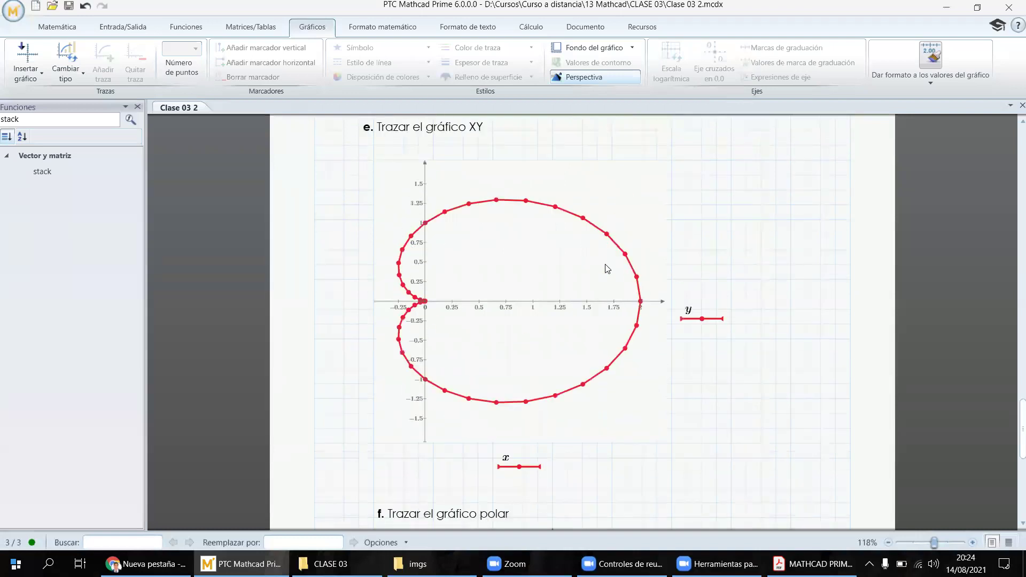
pyautogui.scroll(-3, 599, 283)
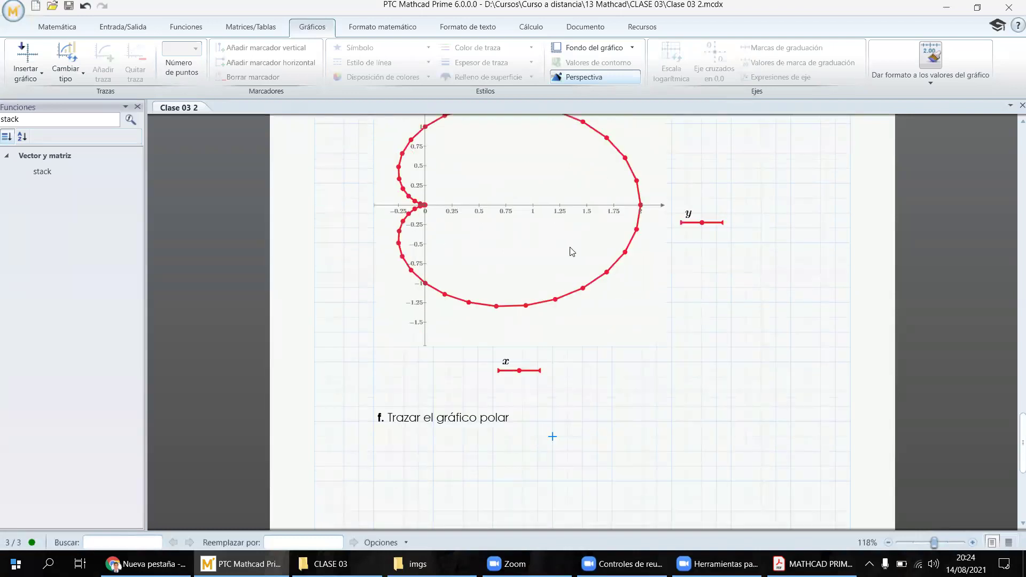
pyautogui.scroll(-4, 496, 296)
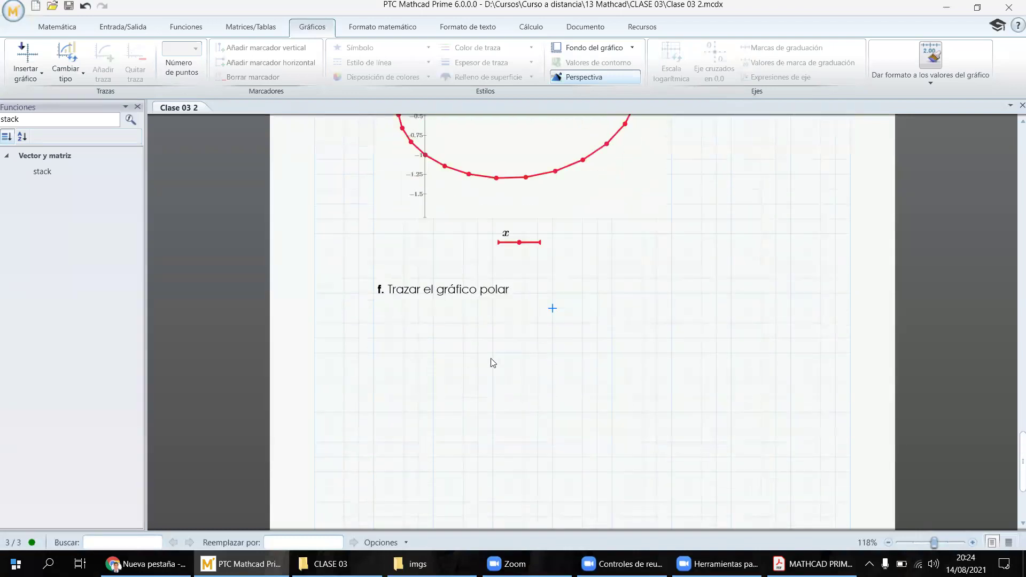
pyautogui.click(409, 337)
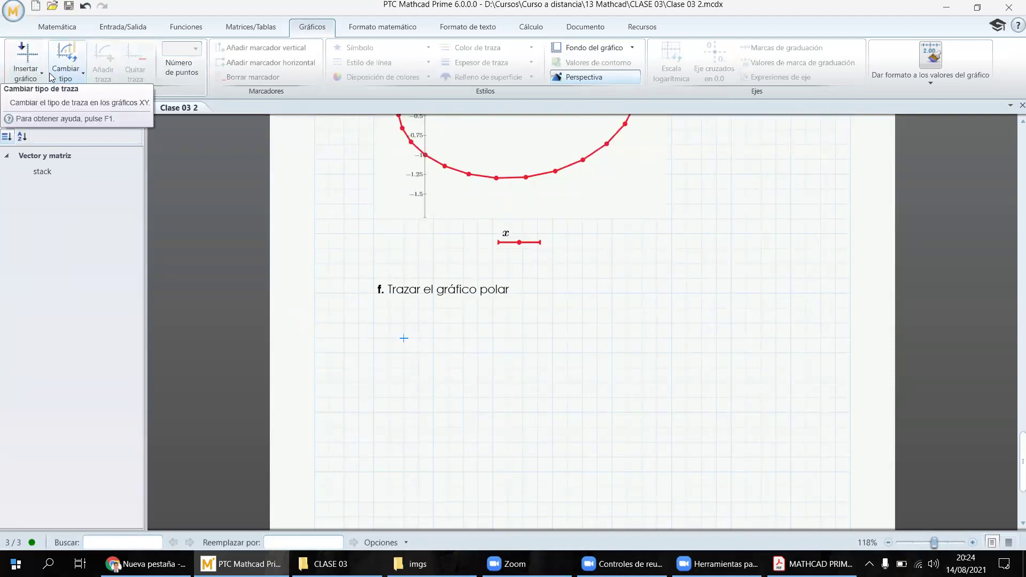
pyautogui.click(25, 68)
pyautogui.click(32, 108)
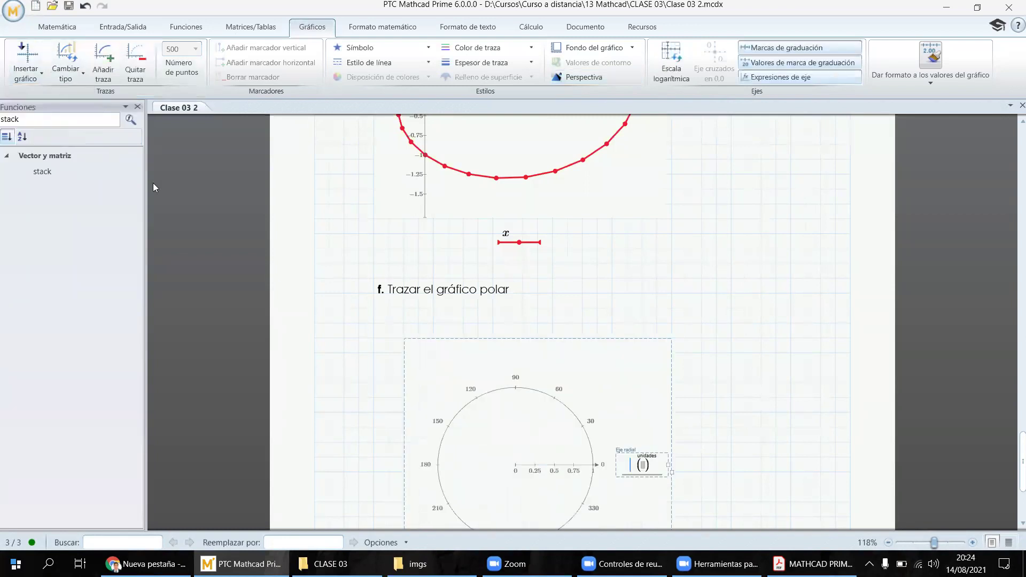
# - Check the recorded values table, and set θ as the angular axis and r as the radial axis of the polar plot
pyautogui.scroll(-3, 588, 348)
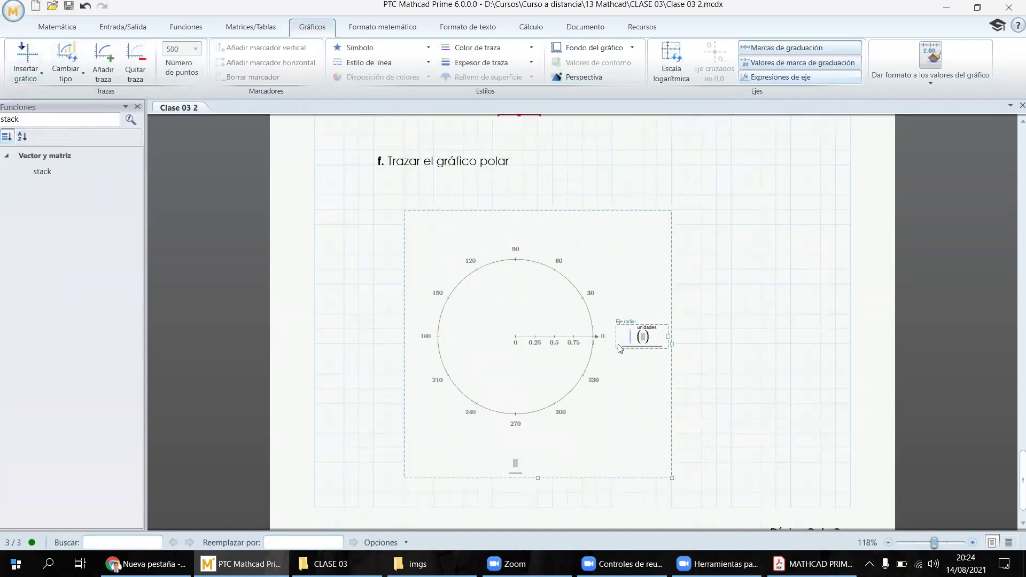
pyautogui.scroll(5, 558, 333)
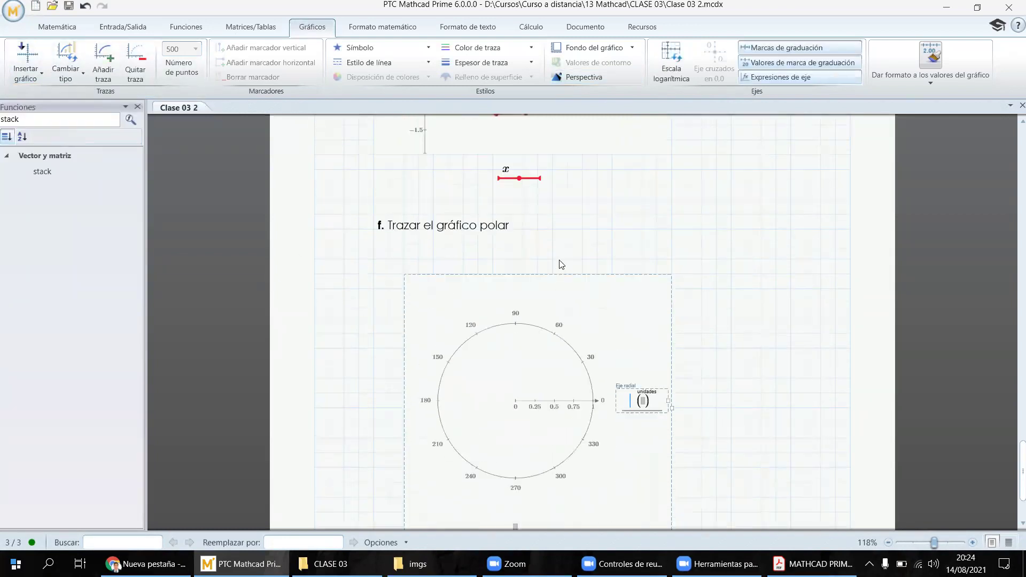
pyautogui.scroll(8, 535, 328)
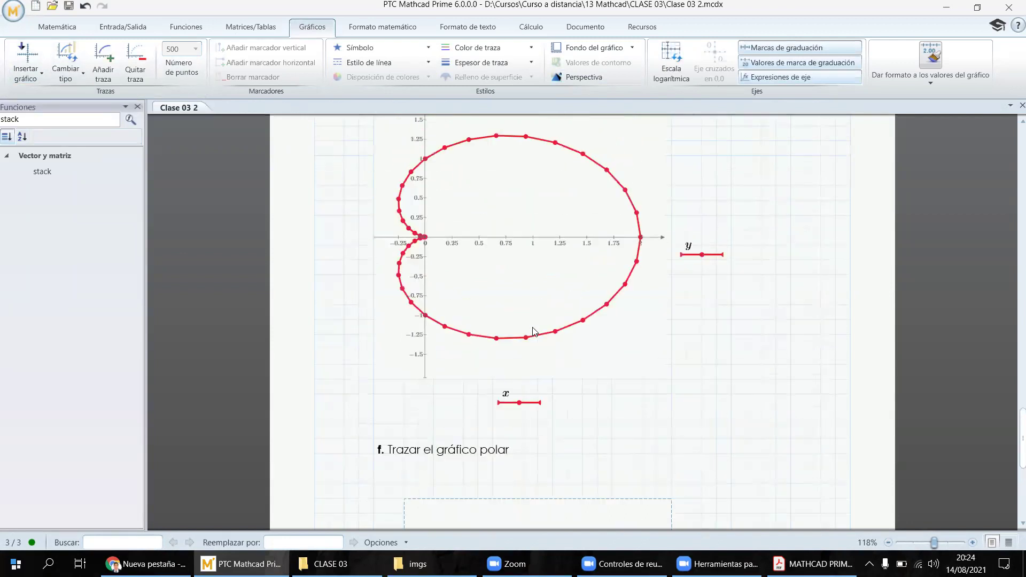
pyautogui.scroll(7, 588, 314)
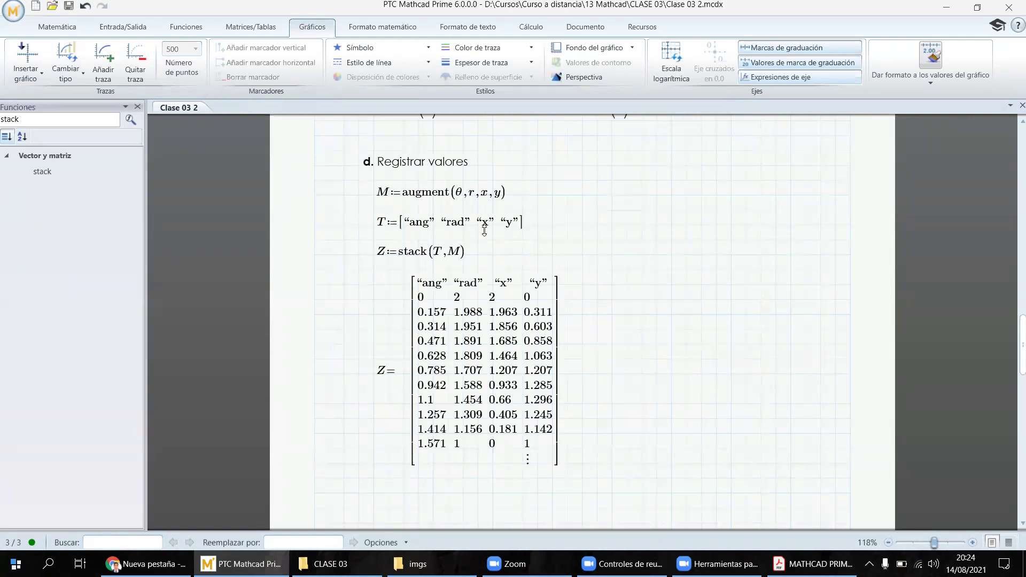
pyautogui.scroll(-11, 511, 299)
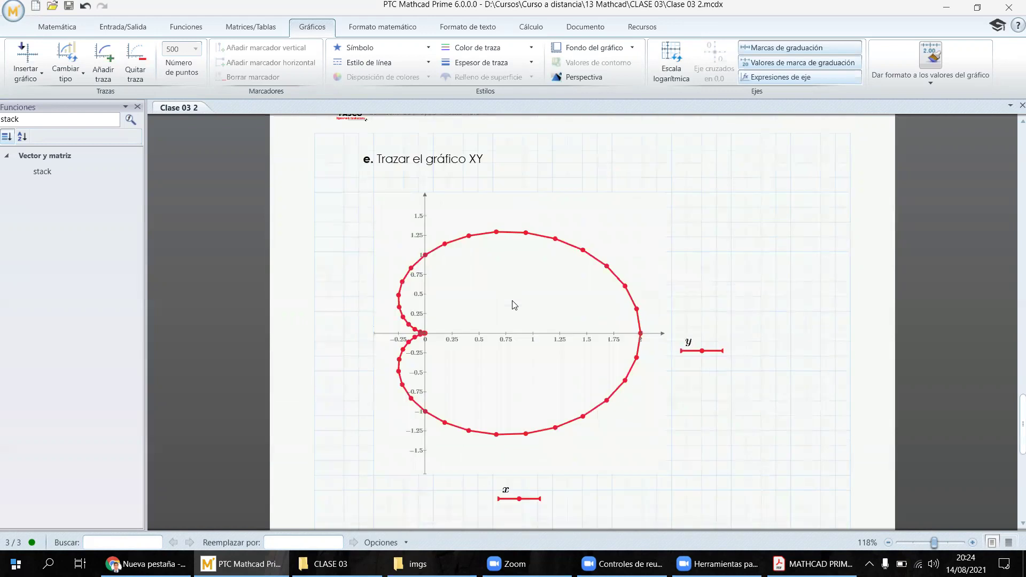
pyautogui.scroll(-7, 514, 305)
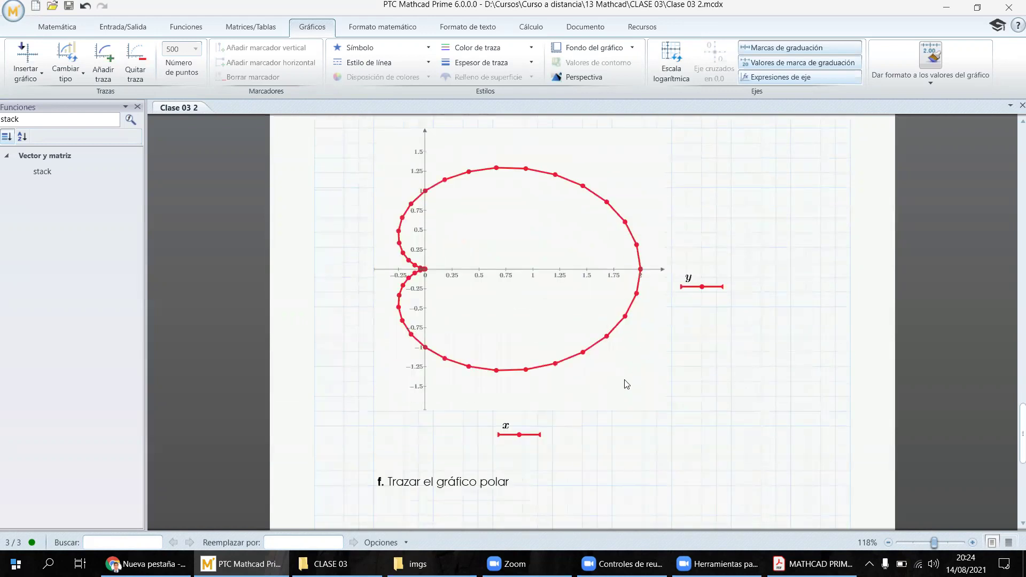
pyautogui.click(517, 495)
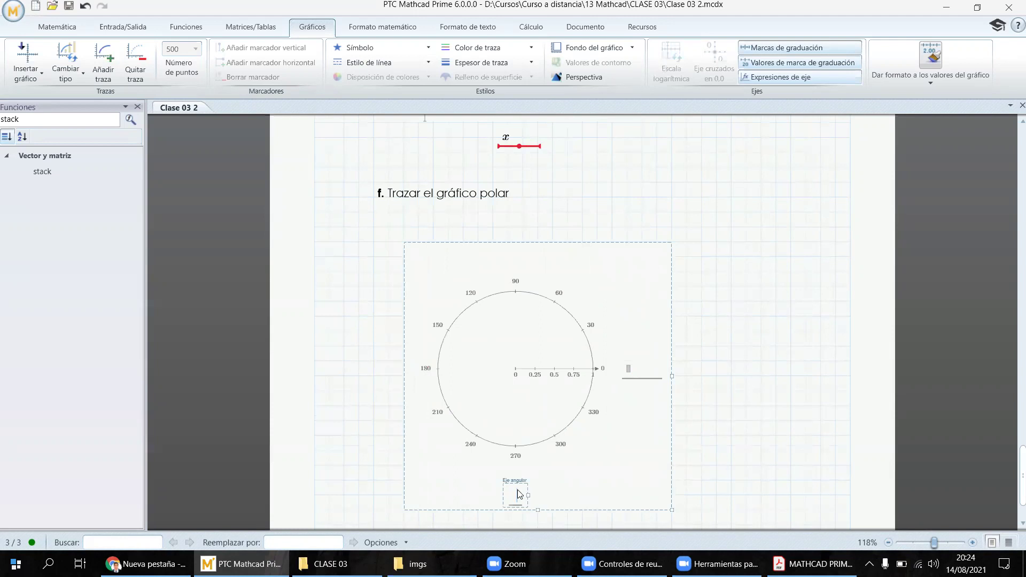
pyautogui.write('q')
pyautogui.click(628, 370)
pyautogui.write('r')
pyautogui.click(702, 376)
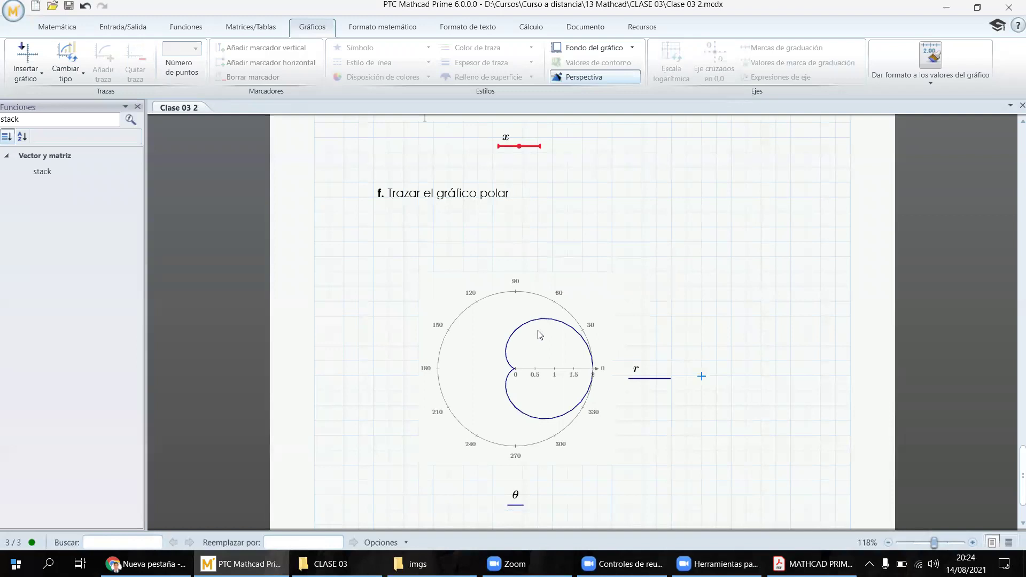
# - Move the polar plot closer to its heading and enlarge it in both width and height
pyautogui.scroll(6, 537, 324)
pyautogui.scroll(-5, 567, 336)
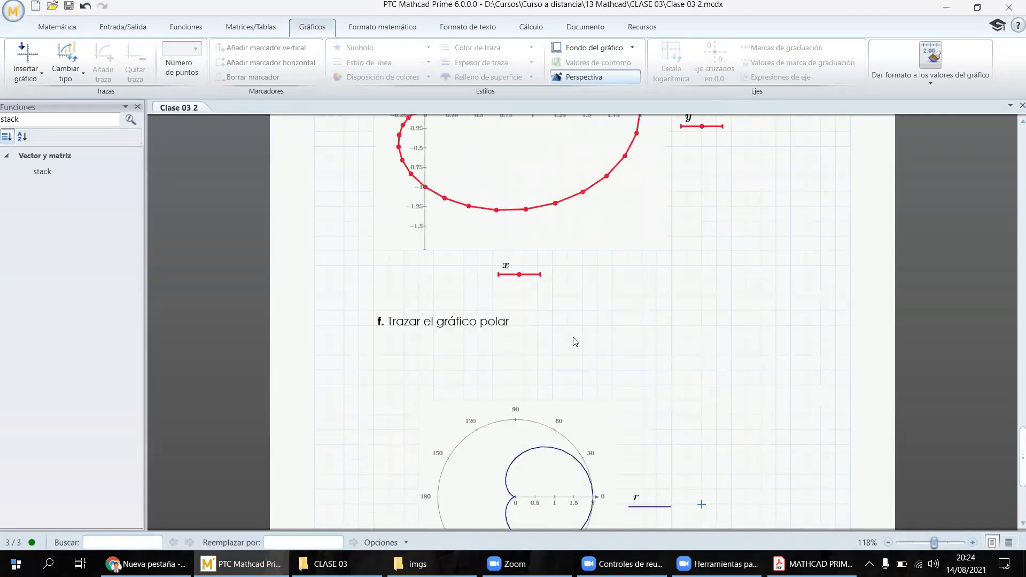
pyautogui.click(485, 304)
pyautogui.moveTo(465, 274); pyautogui.dragTo(450, 241)
pyautogui.scroll(-4, 590, 332)
pyautogui.moveTo(672, 393); pyautogui.dragTo(742, 434)
pyautogui.scroll(3, 642, 356)
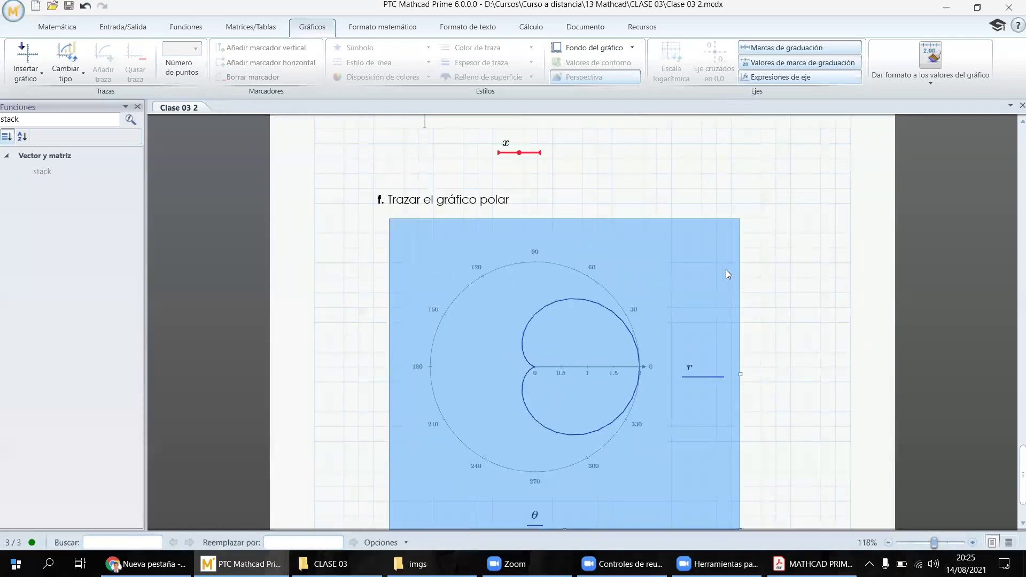
# - Format the polar plot's trace in green, with the middle line thickness and solid square symbols
pyautogui.click(693, 272)
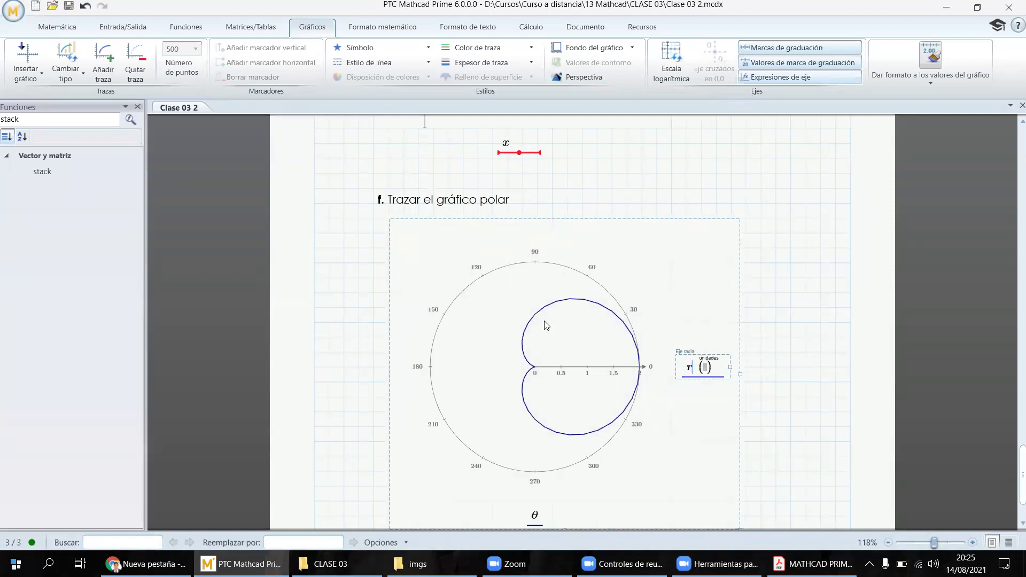
pyautogui.scroll(-3, 518, 391)
pyautogui.scroll(2, 518, 391)
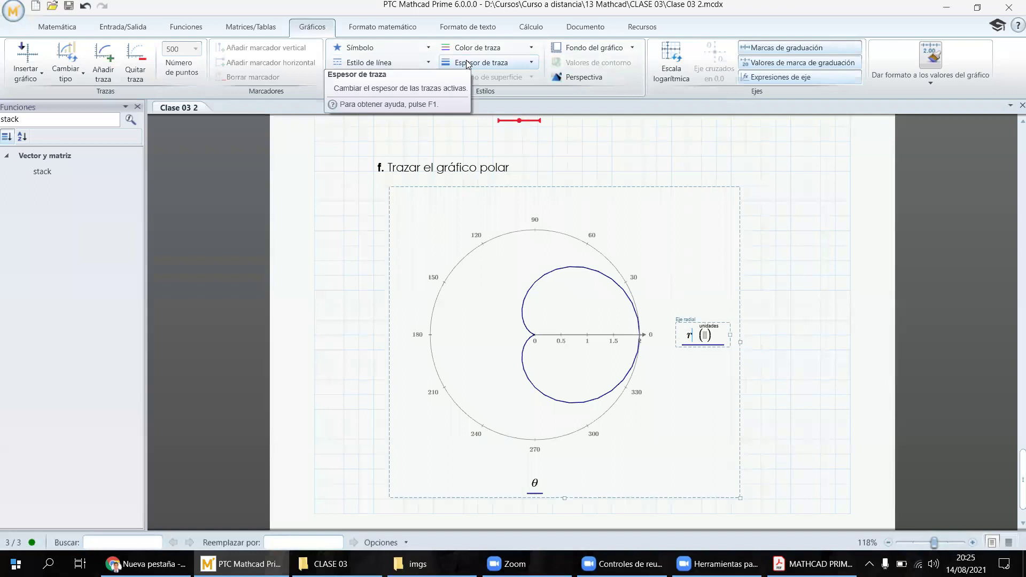
pyautogui.click(484, 47)
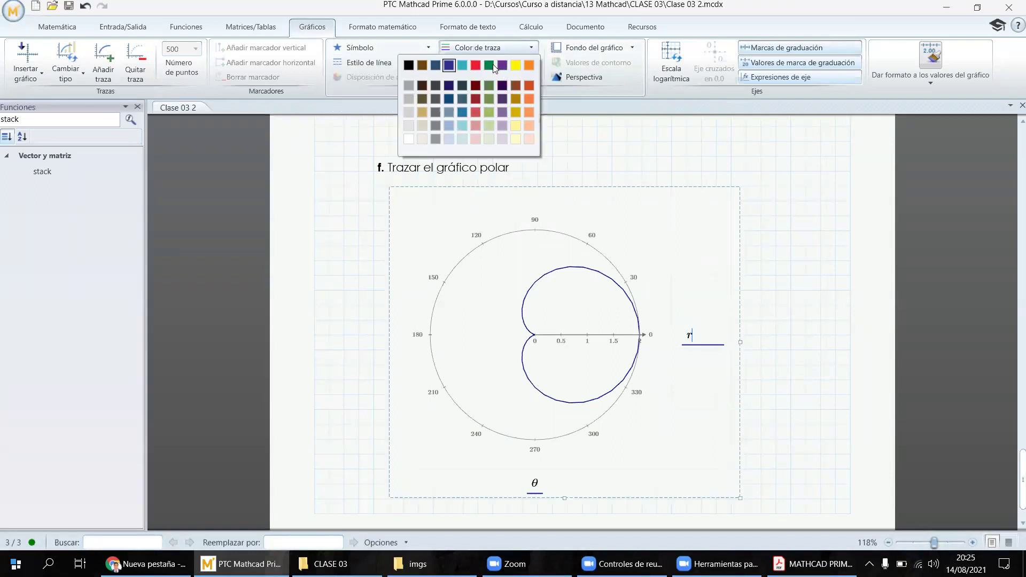
pyautogui.click(491, 65)
pyautogui.click(481, 63)
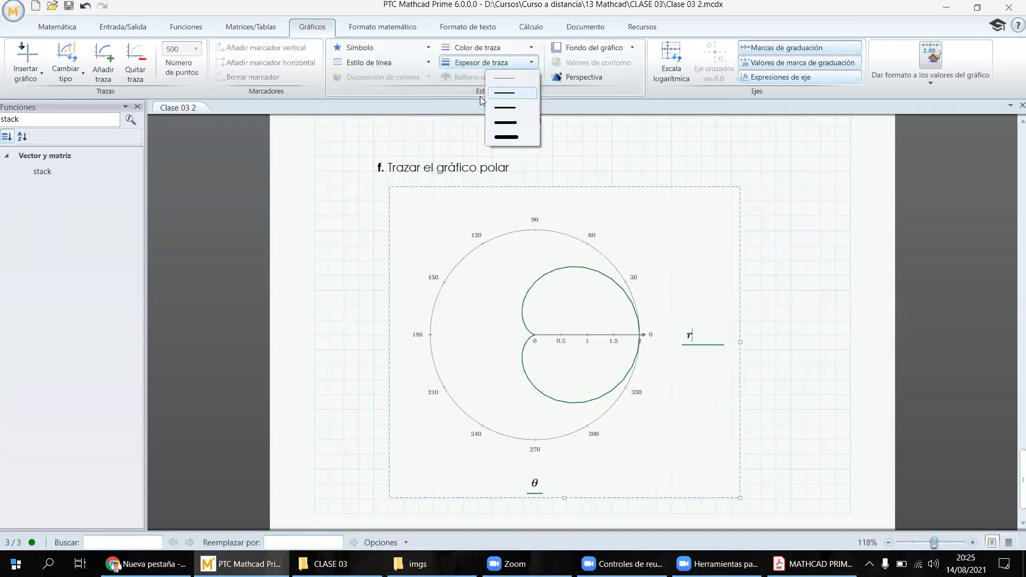
pyautogui.click(505, 108)
pyautogui.click(374, 47)
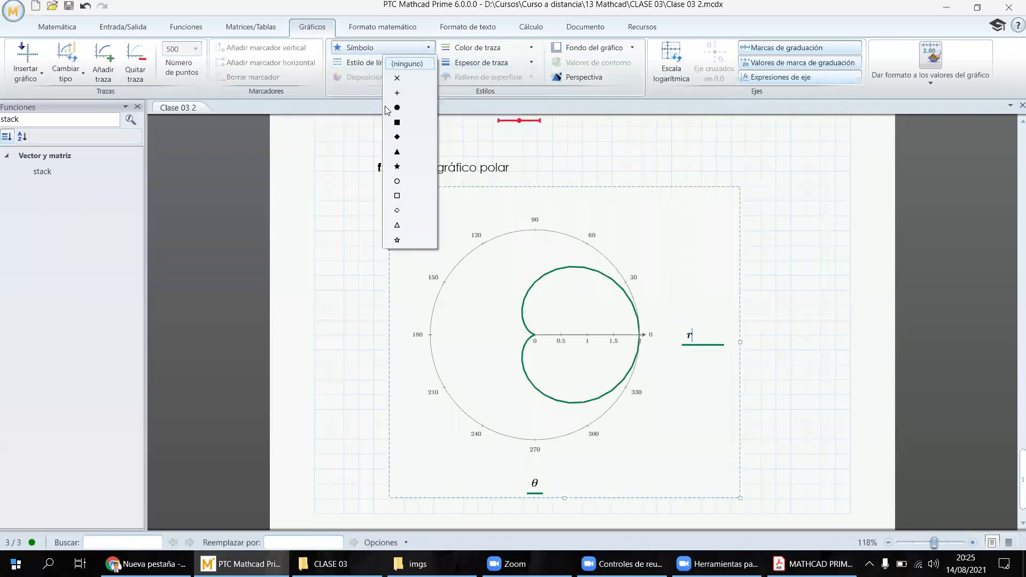
pyautogui.click(396, 122)
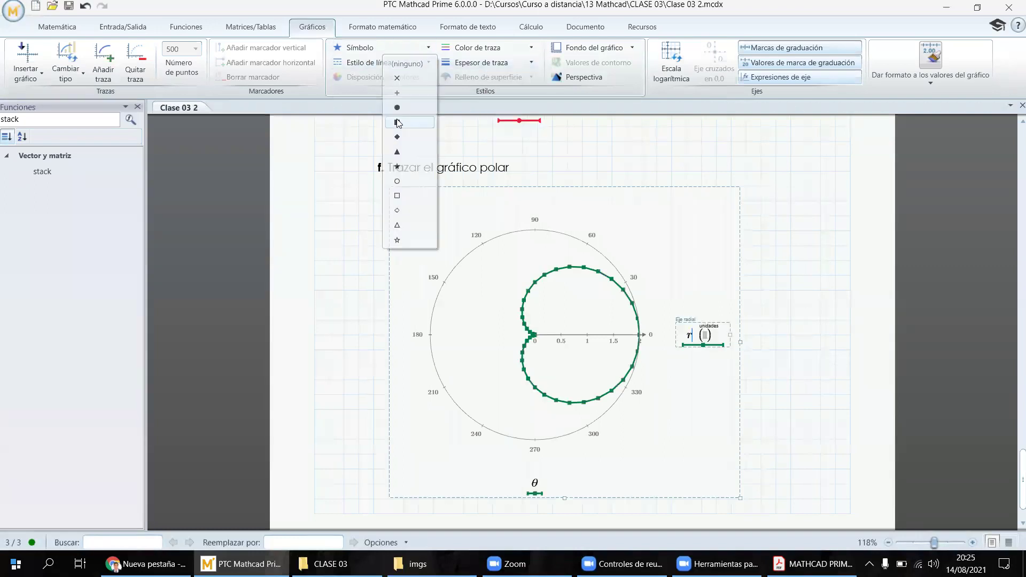
pyautogui.click(777, 320)
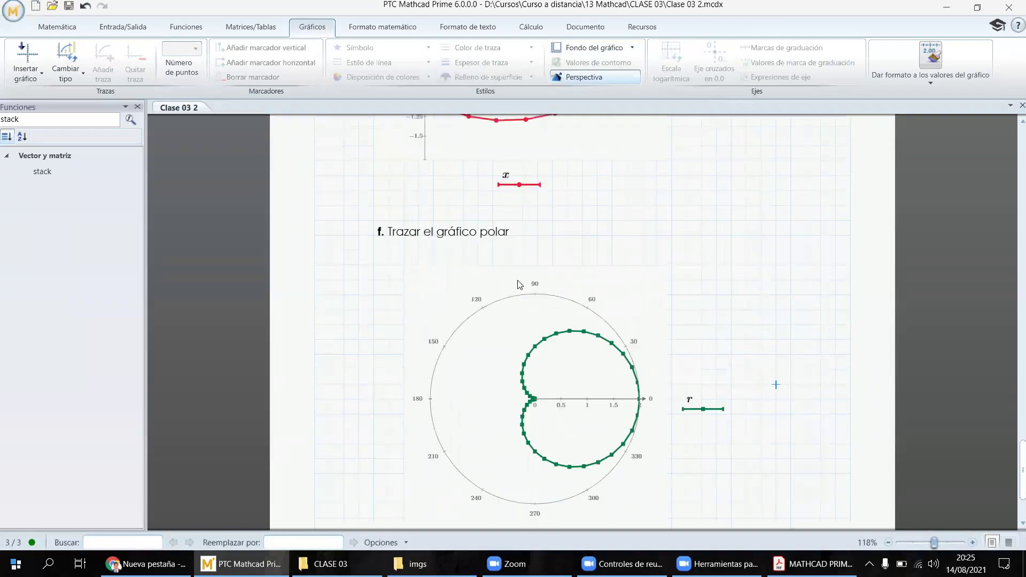
# - Set the number of data points N to 60 and review the XY and polar plots
pyautogui.scroll(10, 754, 243)
pyautogui.scroll(15, 582, 276)
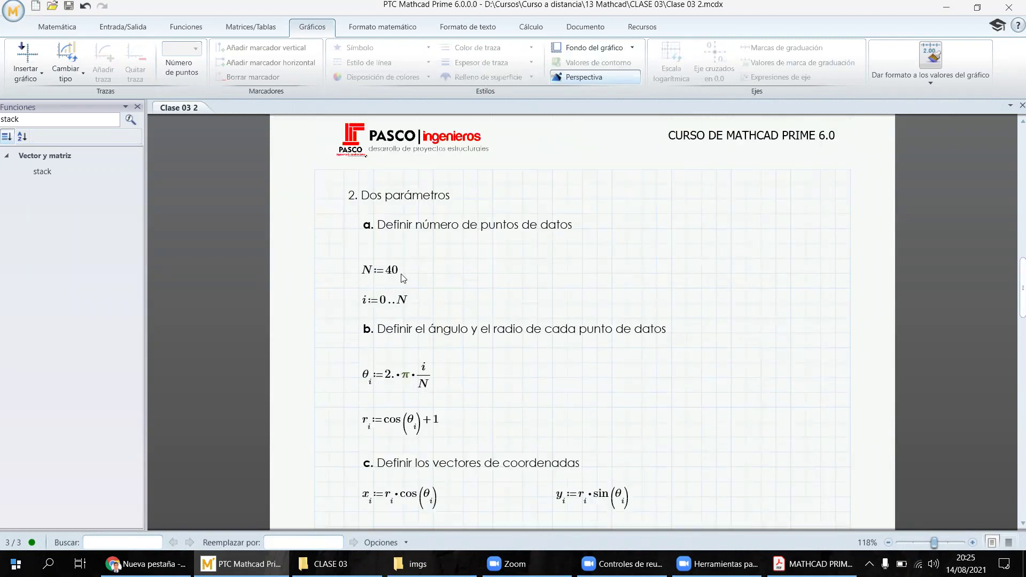
pyautogui.scroll(-1, 398, 273)
pyautogui.click(395, 240)
pyautogui.scroll(-7, 556, 270)
pyautogui.scroll(-10, 562, 281)
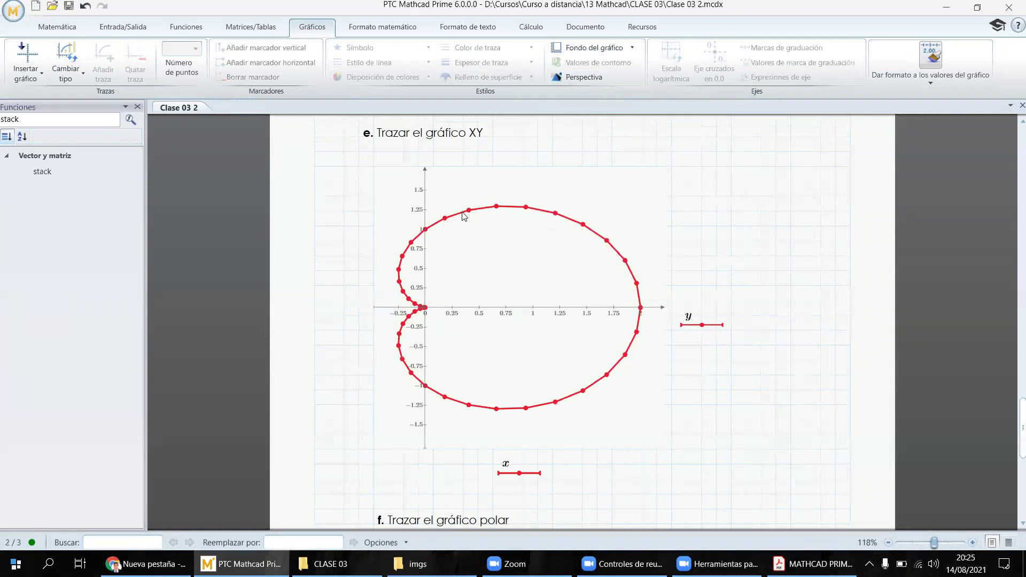
pyautogui.scroll(15, 573, 250)
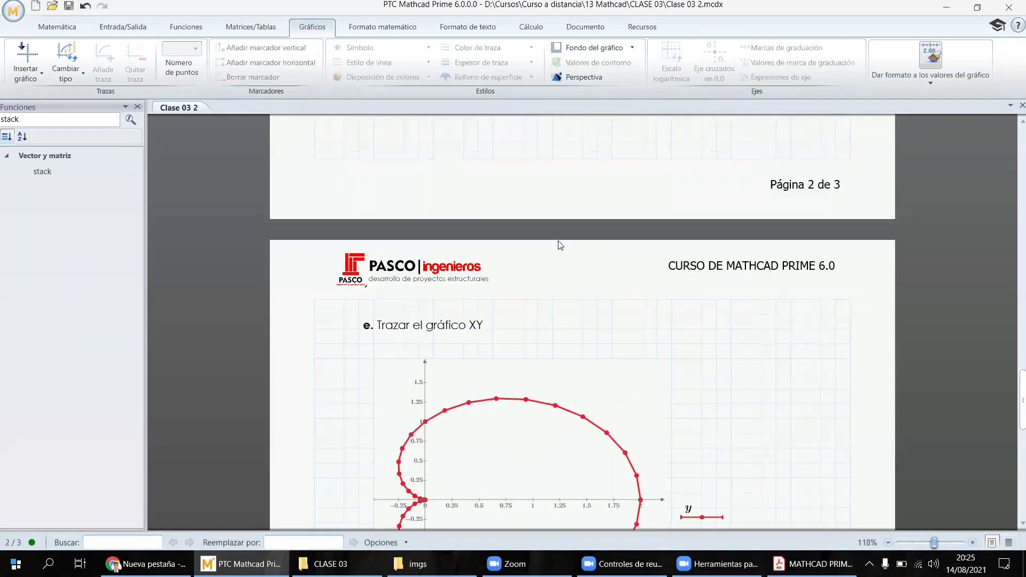
pyautogui.scroll(1, 451, 202)
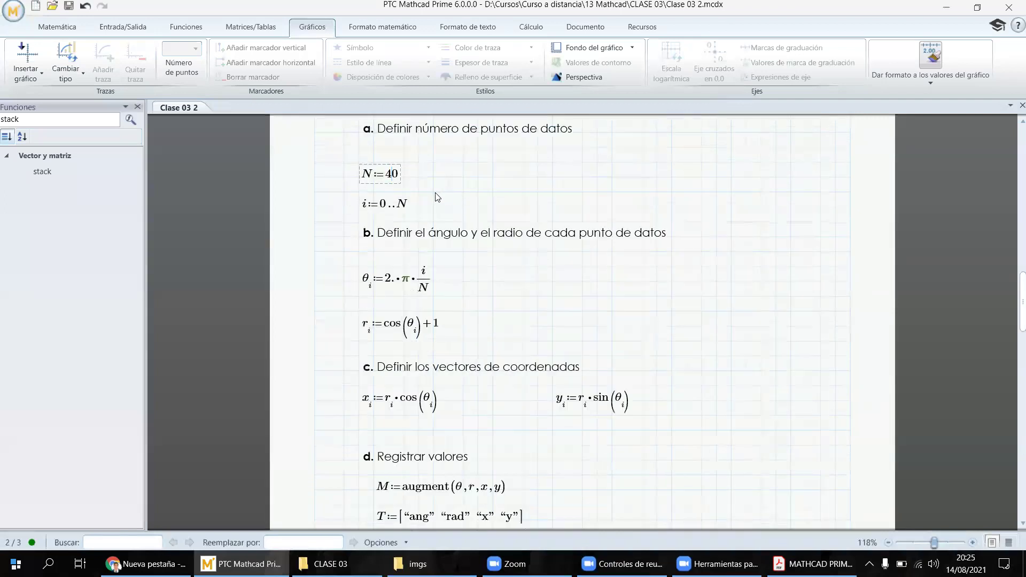
pyautogui.press('BackSpace')
pyautogui.write('6')
pyautogui.click(434, 192)
pyautogui.scroll(-15, 561, 267)
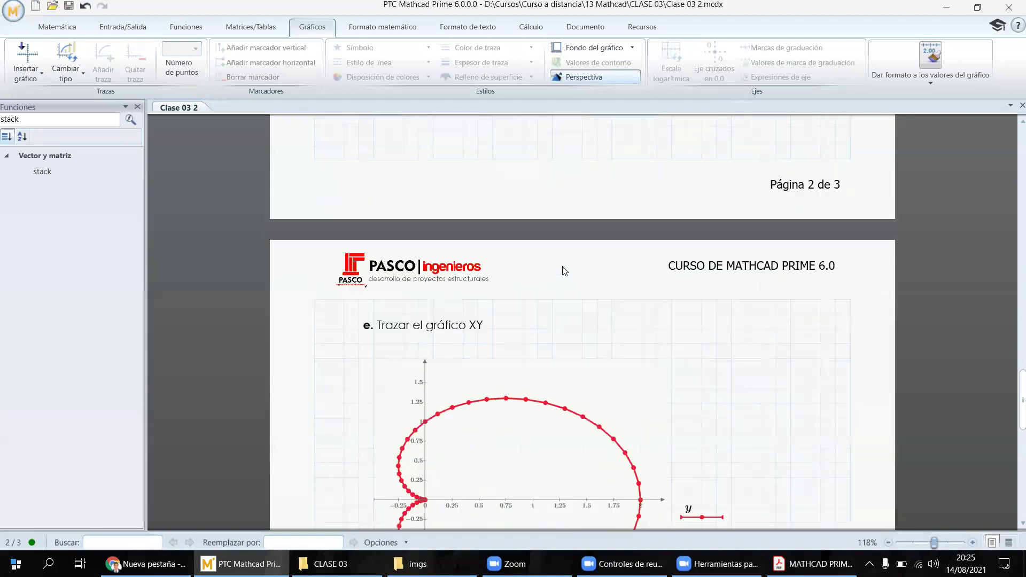
pyautogui.scroll(-8, 627, 305)
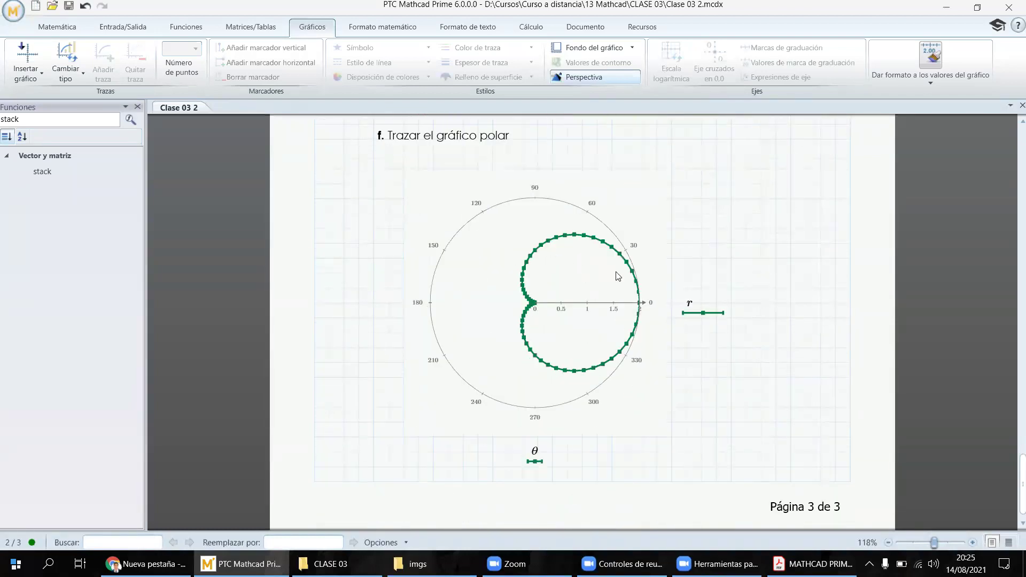
# - Change the number of data points N to 100 and review the XY plot
pyautogui.scroll(20, 618, 276)
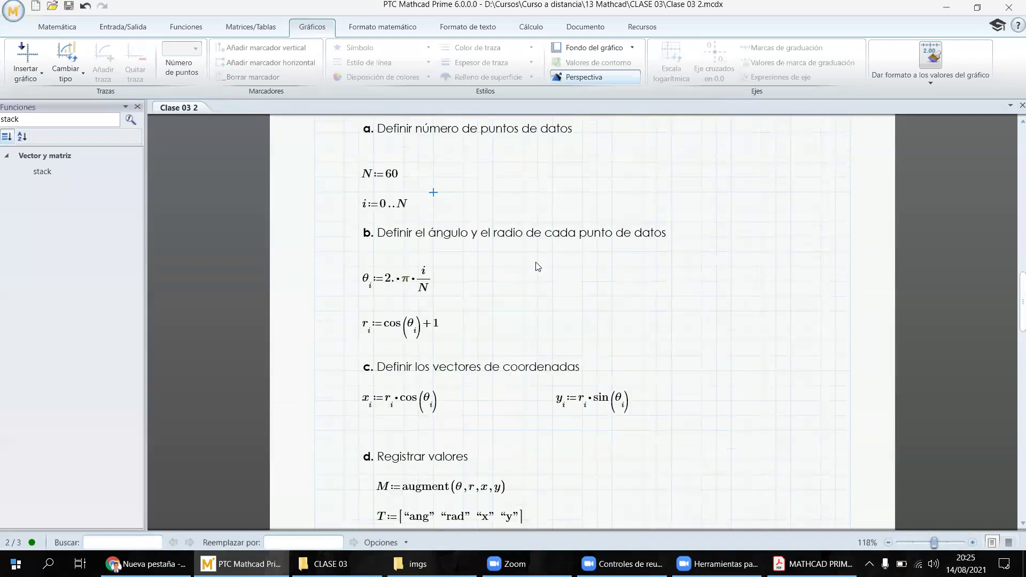
pyautogui.click(387, 175)
pyautogui.write('100')
pyautogui.click(478, 177)
pyautogui.scroll(-15, 512, 221)
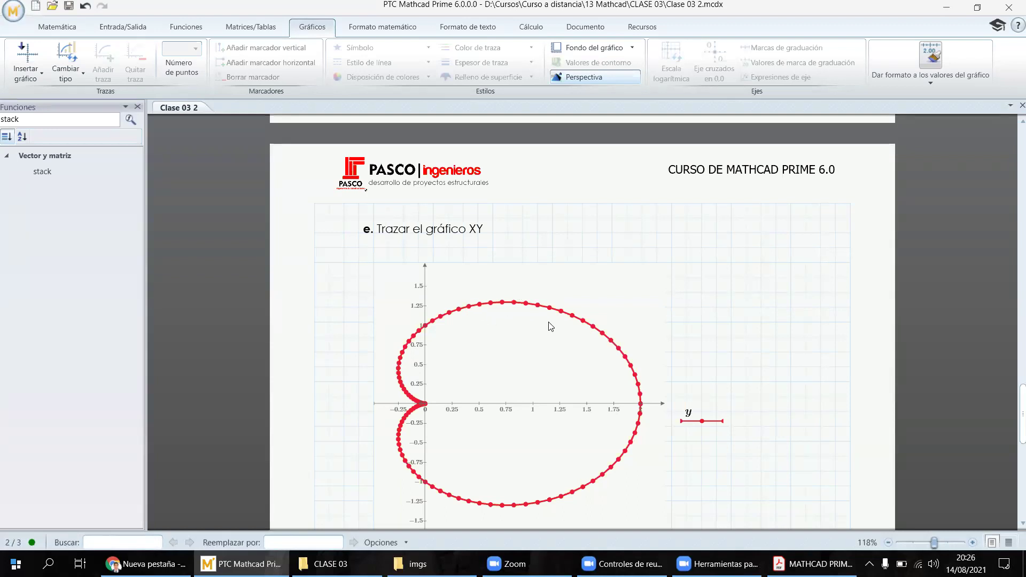
pyautogui.scroll(3, 550, 327)
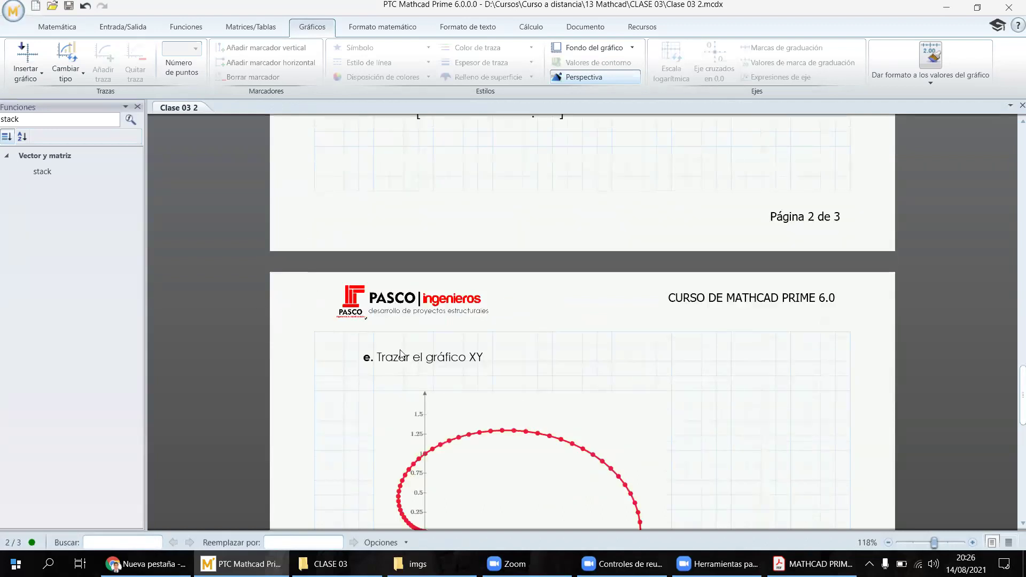
pyautogui.scroll(-2, 404, 354)
# - Redefine the number of data points N as 50 and check the values table and both plots
pyautogui.scroll(4, 415, 348)
pyautogui.scroll(14, 415, 347)
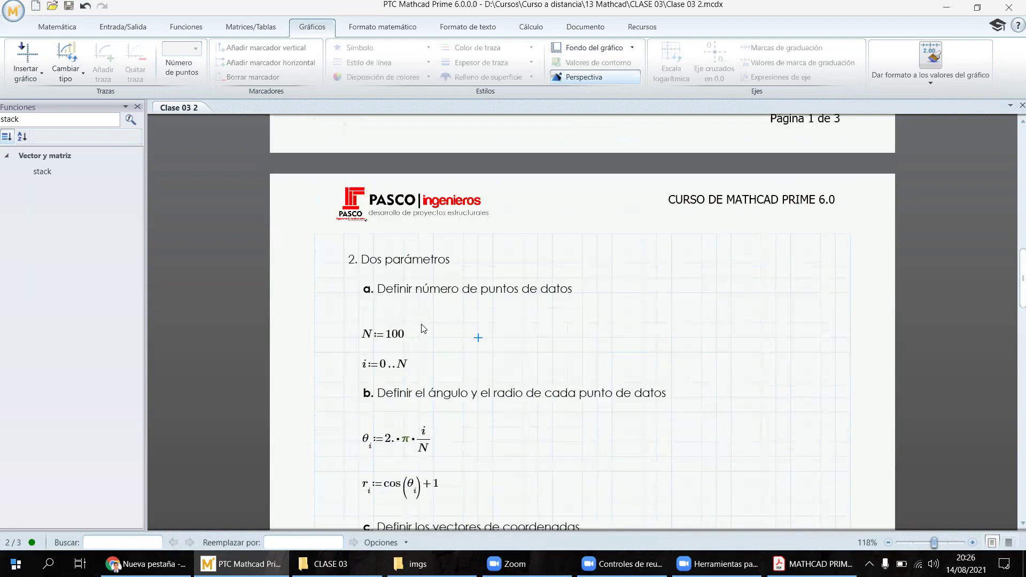
pyautogui.click(393, 335)
pyautogui.press('Delete')
pyautogui.press('Delete')
pyautogui.press('Delete')
pyautogui.write('50')
pyautogui.click(476, 353)
pyautogui.scroll(-18, 476, 353)
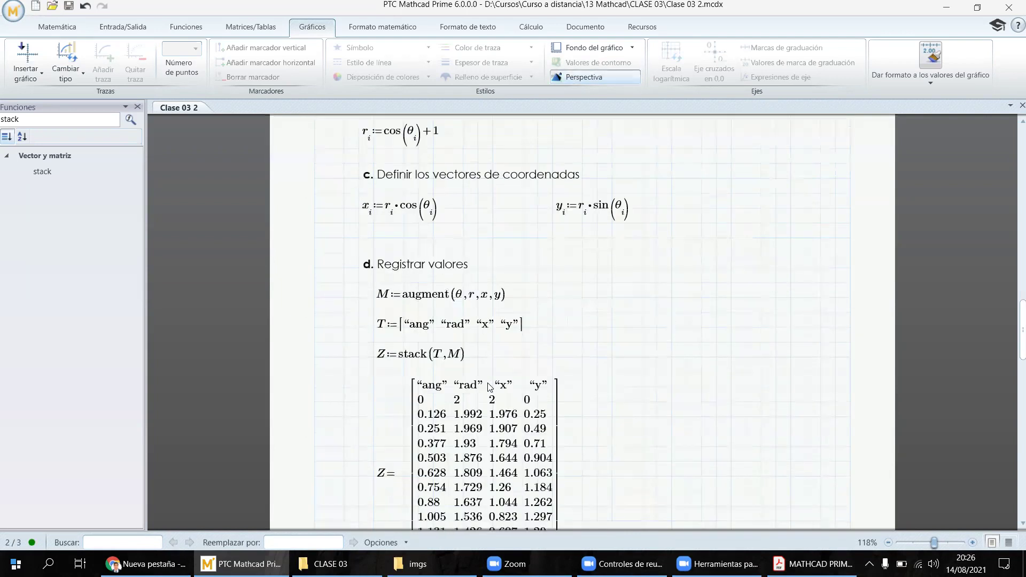
pyautogui.scroll(-8, 488, 387)
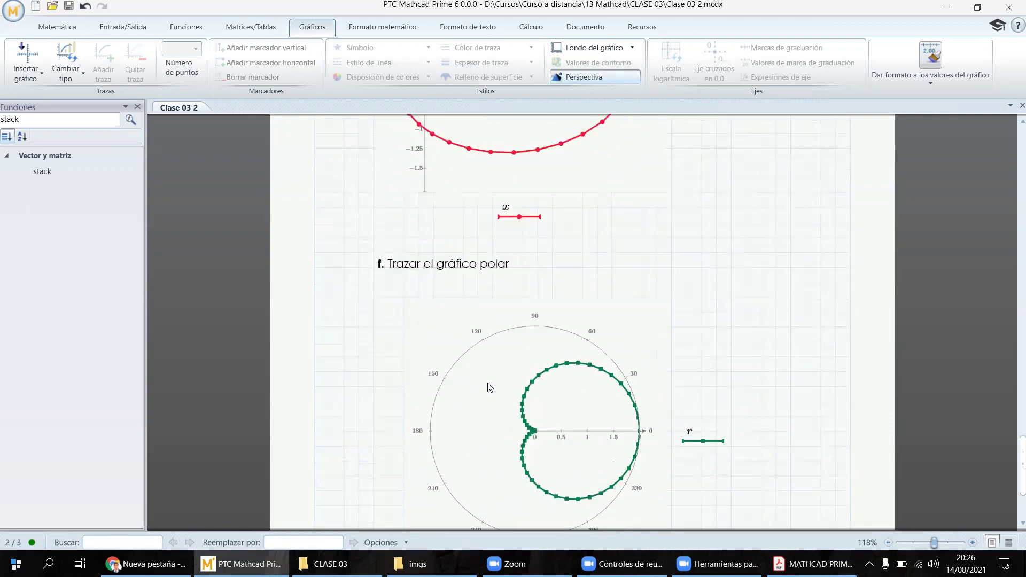
# - Make the XY plot slightly taller, extending its lower edge closer to the heading "f. Trazar el gráfico polar"
pyautogui.click(652, 382)
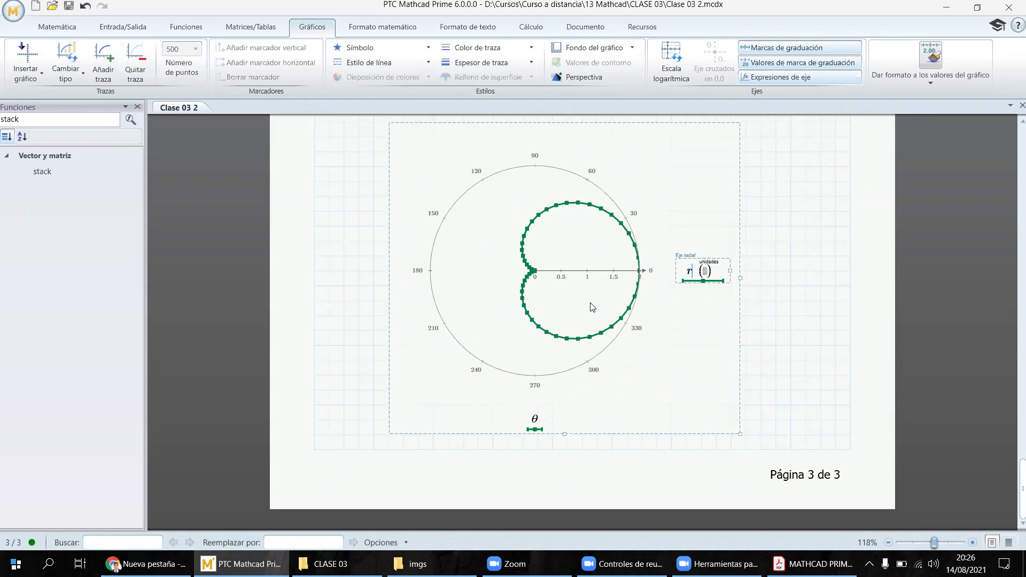
pyautogui.click(762, 194)
pyautogui.scroll(10, 624, 252)
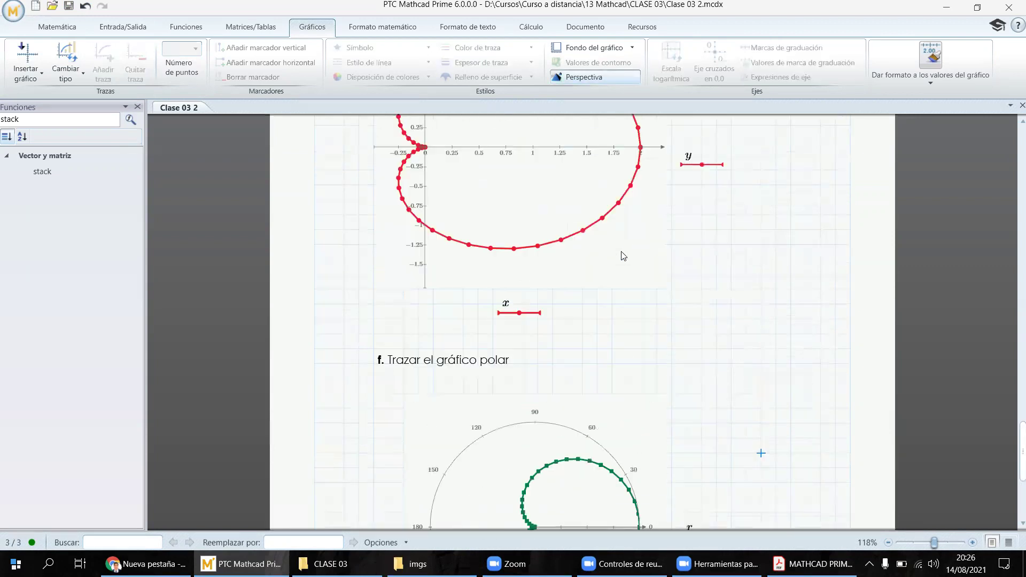
pyautogui.scroll(-1, 557, 261)
pyautogui.click(558, 262)
pyautogui.scroll(-4, 619, 297)
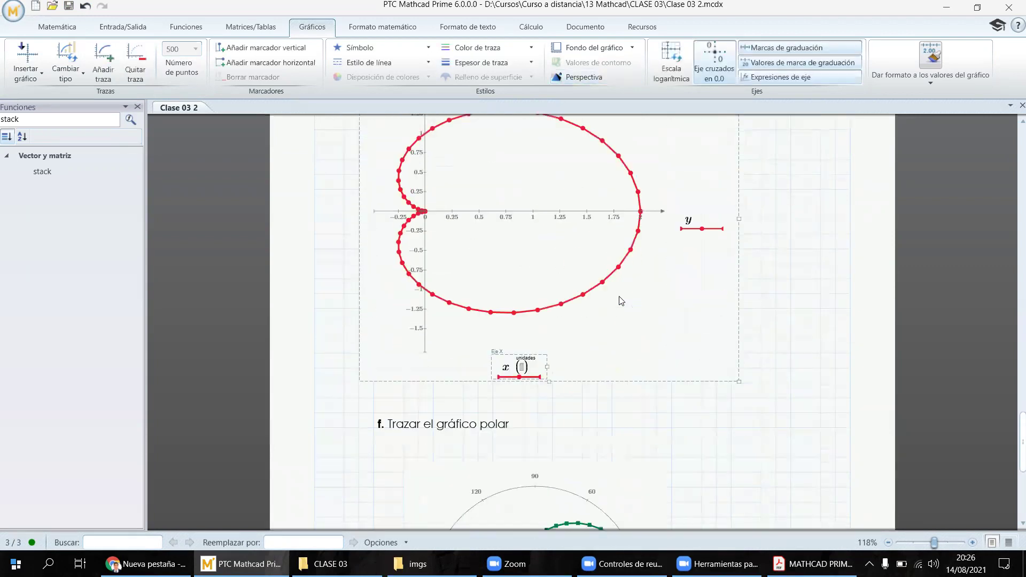
pyautogui.click(761, 262)
pyautogui.scroll(3, 570, 229)
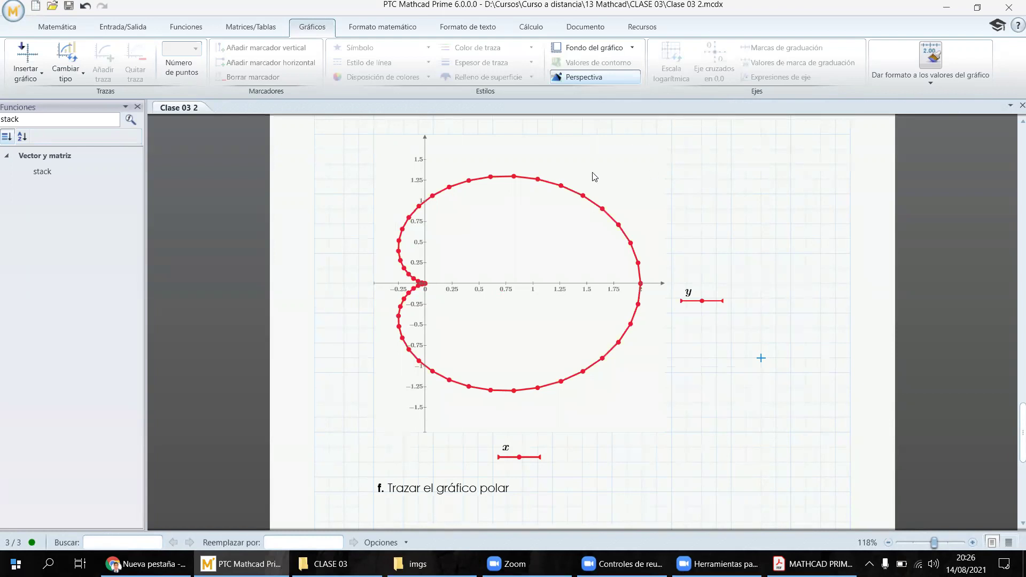
# - Check the XY plot's frame and move the polar plot one grid square to the left under its heading
pyautogui.click(571, 163)
pyautogui.scroll(1, 617, 212)
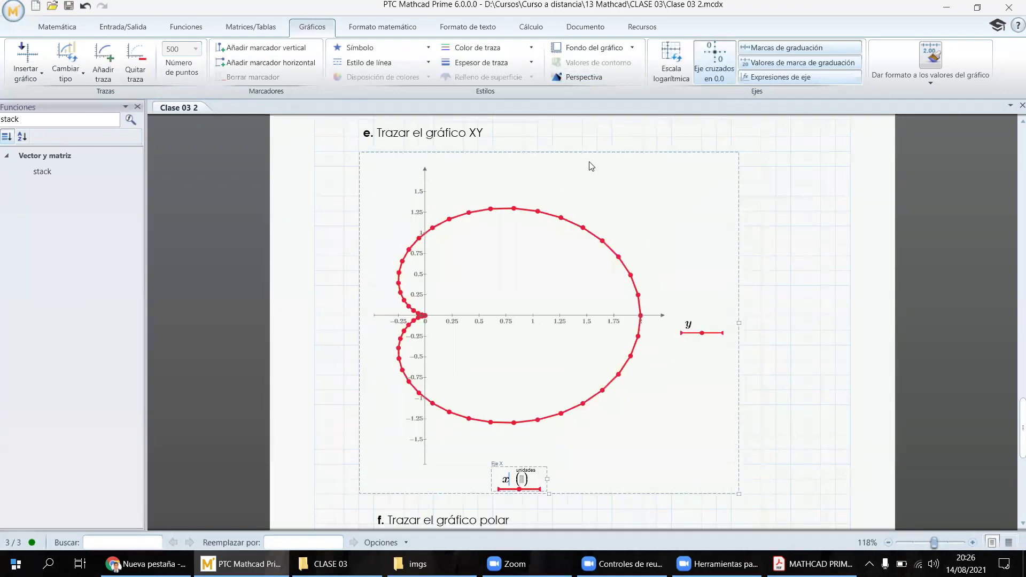
pyautogui.click(599, 152)
pyautogui.scroll(-10, 535, 193)
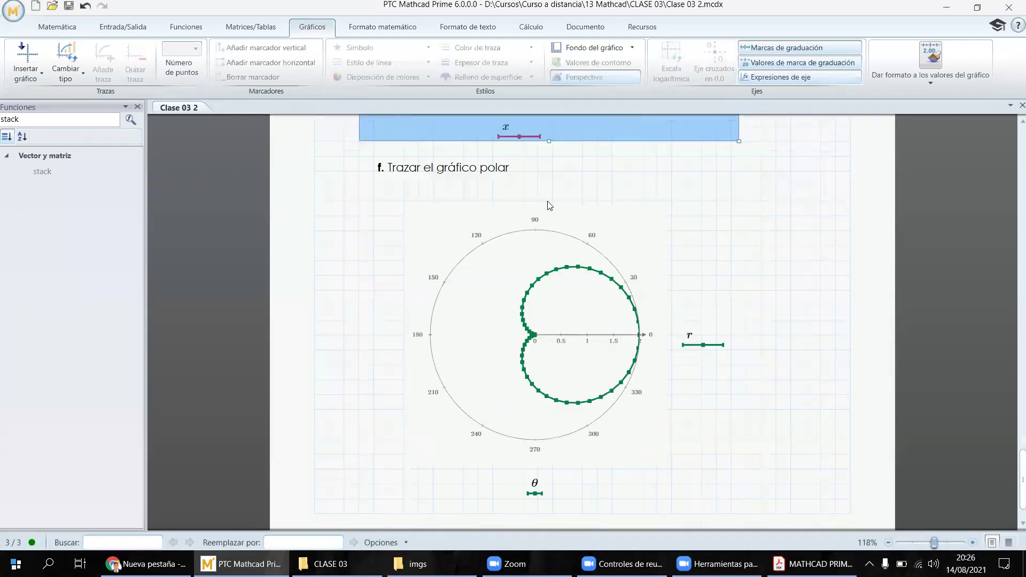
pyautogui.click(578, 247)
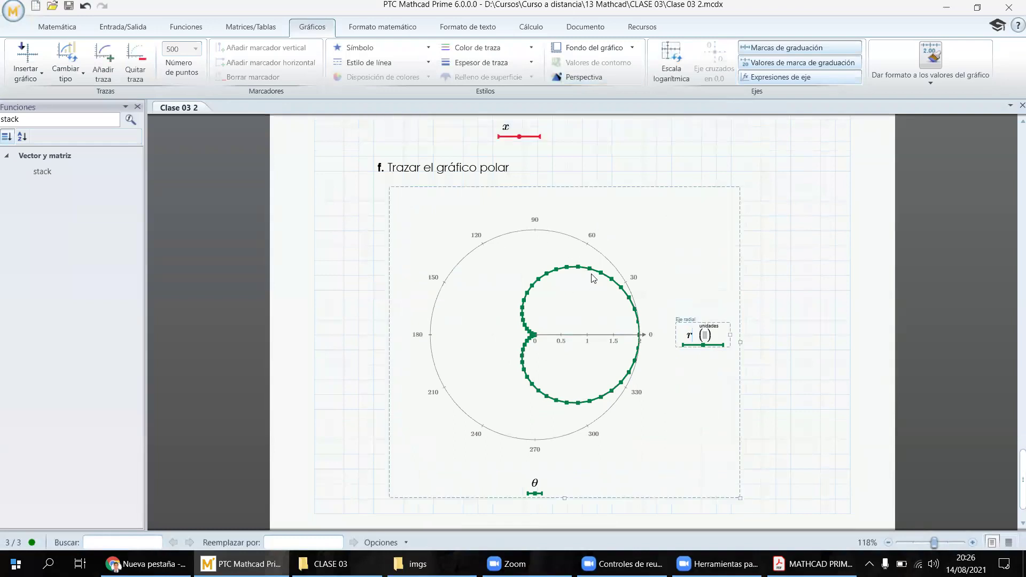
pyautogui.moveTo(697, 186); pyautogui.dragTo(685, 190)
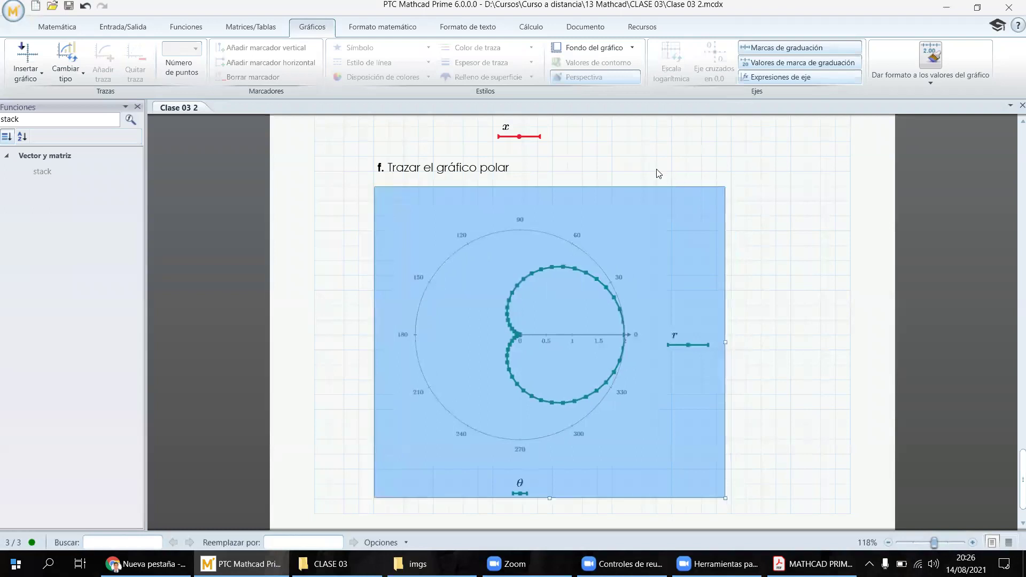
pyautogui.click(747, 215)
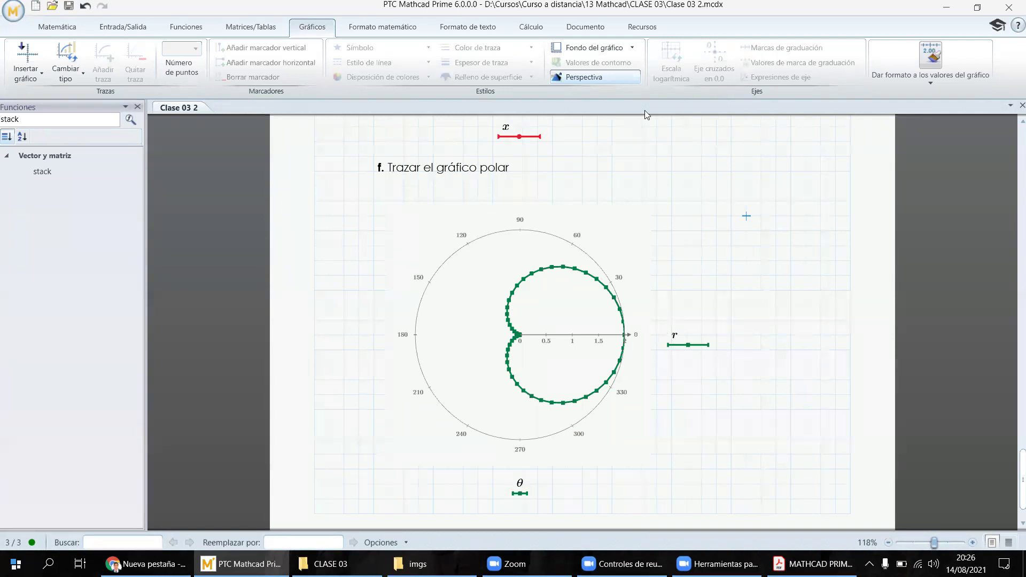
pyautogui.moveTo(739, 288); pyautogui.dragTo(772, 400)
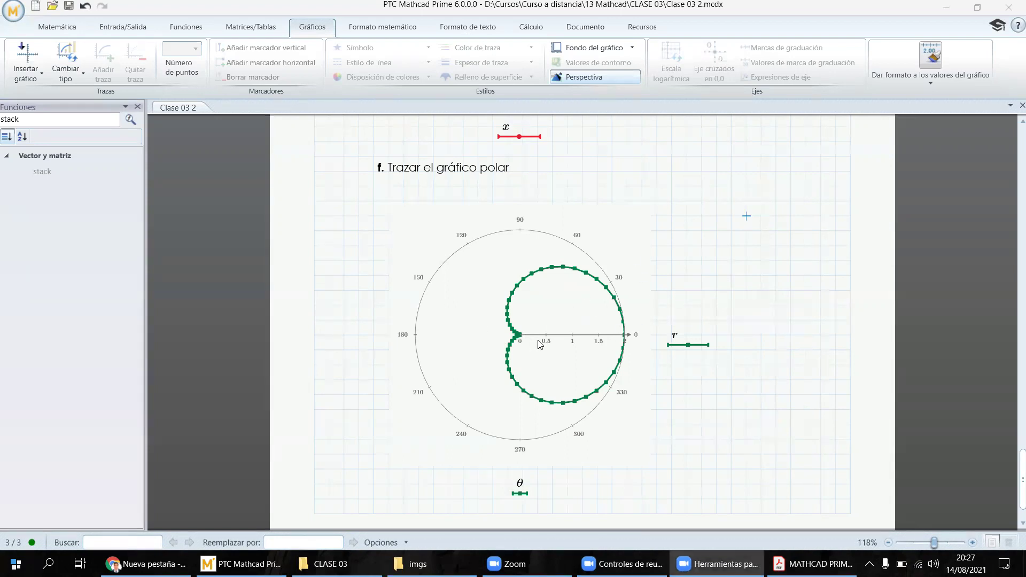
pyautogui.click(716, 316)
# - Switch to Chrome and search Google for "microfono polar"
pyautogui.click(147, 564)
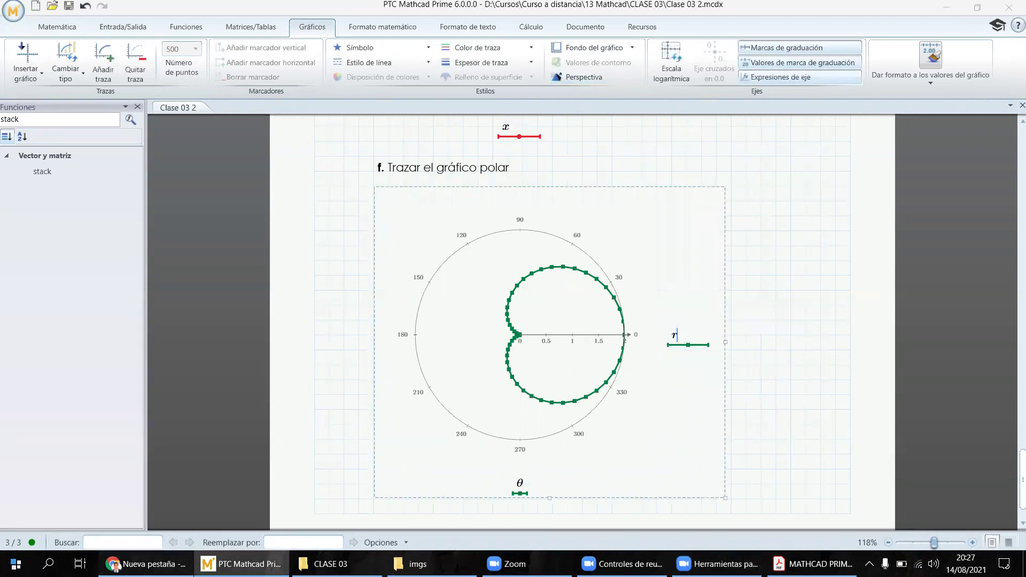
pyautogui.click(448, 279)
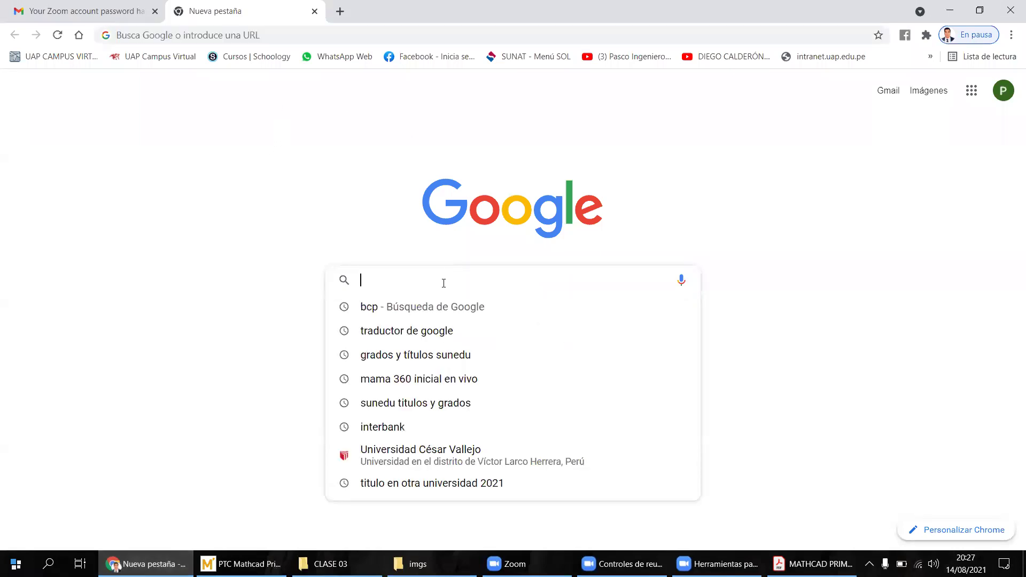
pyautogui.write('microfo')
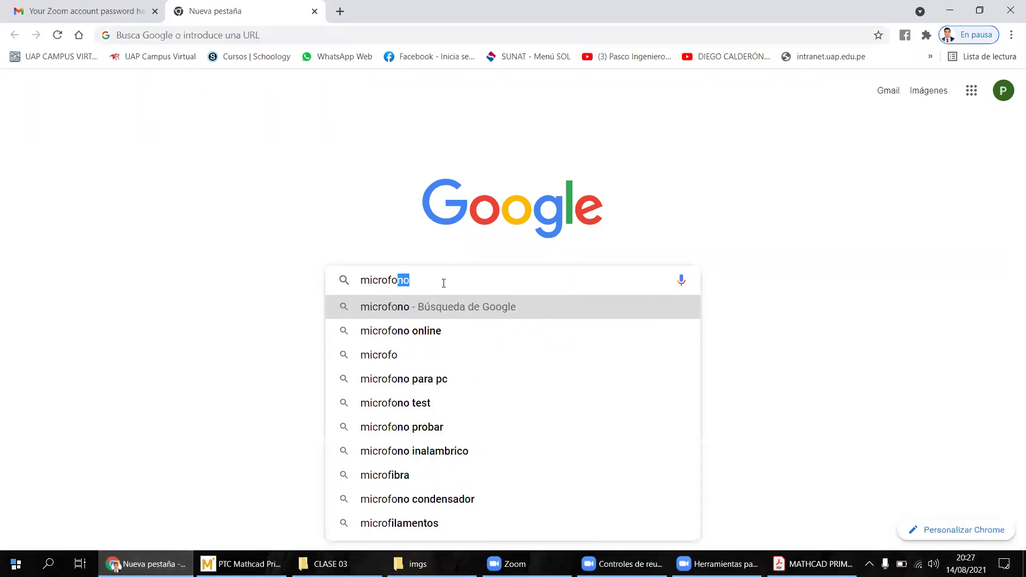
pyautogui.write('no po')
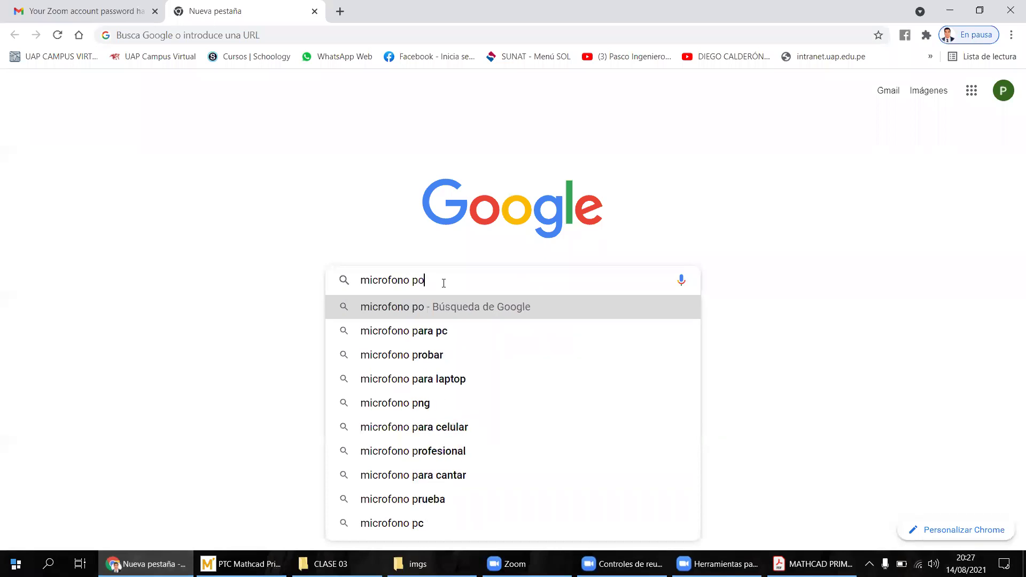
pyautogui.write('lar')
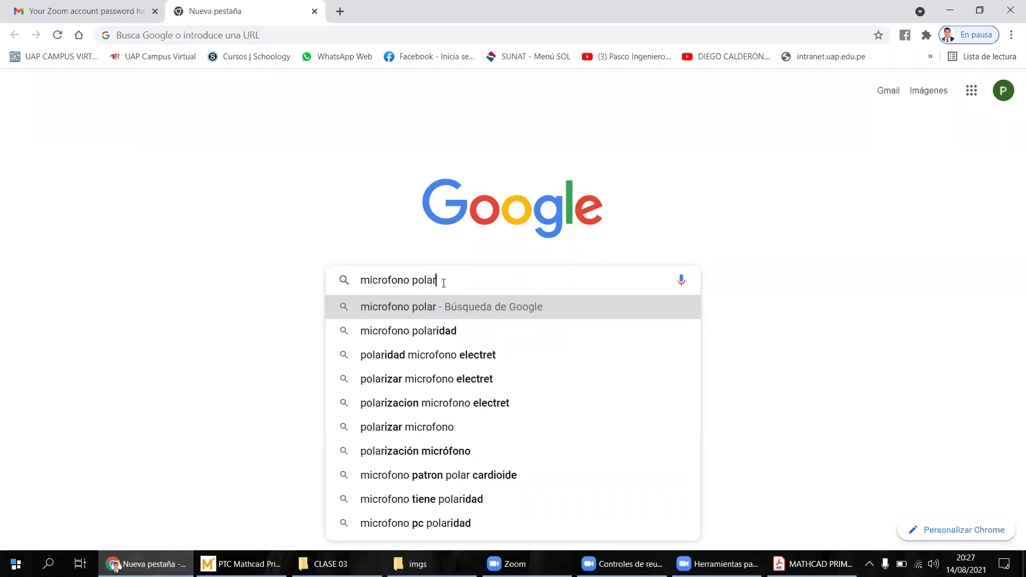
pyautogui.press('Return')
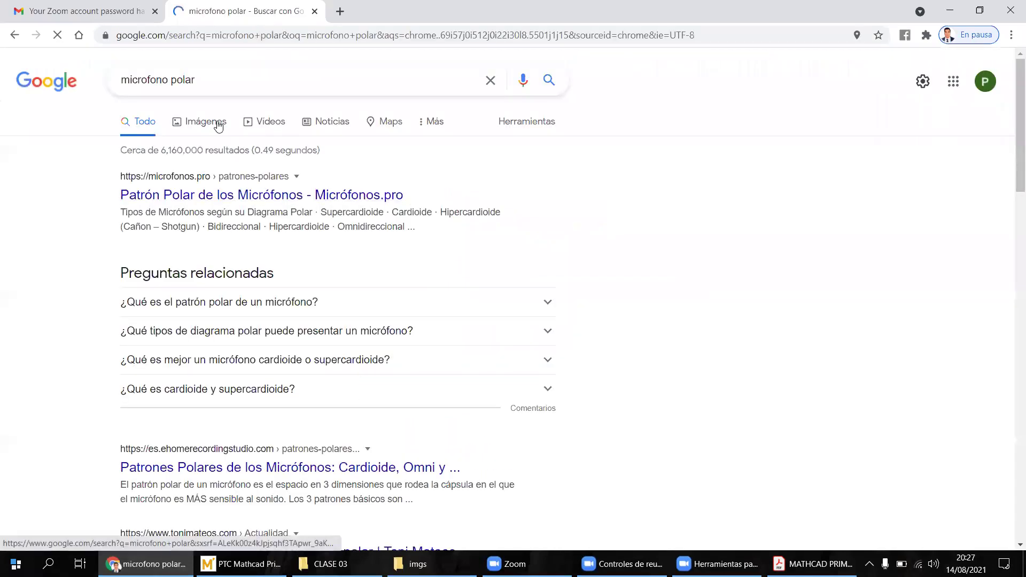
# - Show the image results for "microfono polar" and open the Centro Auditivo diagram comparing omnidirectional, bidirectional and cardioid patterns
pyautogui.click(218, 126)
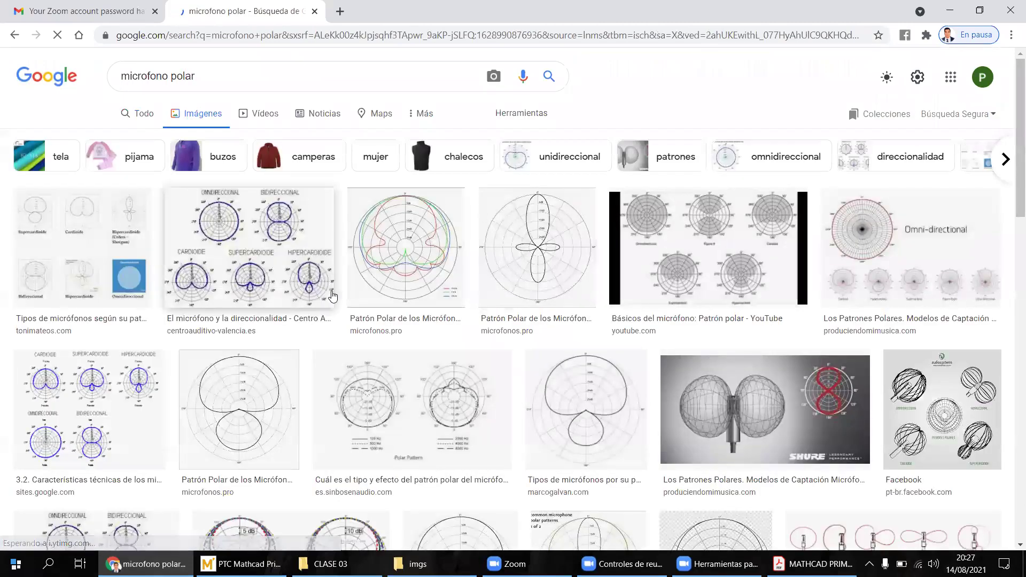
pyautogui.click(204, 278)
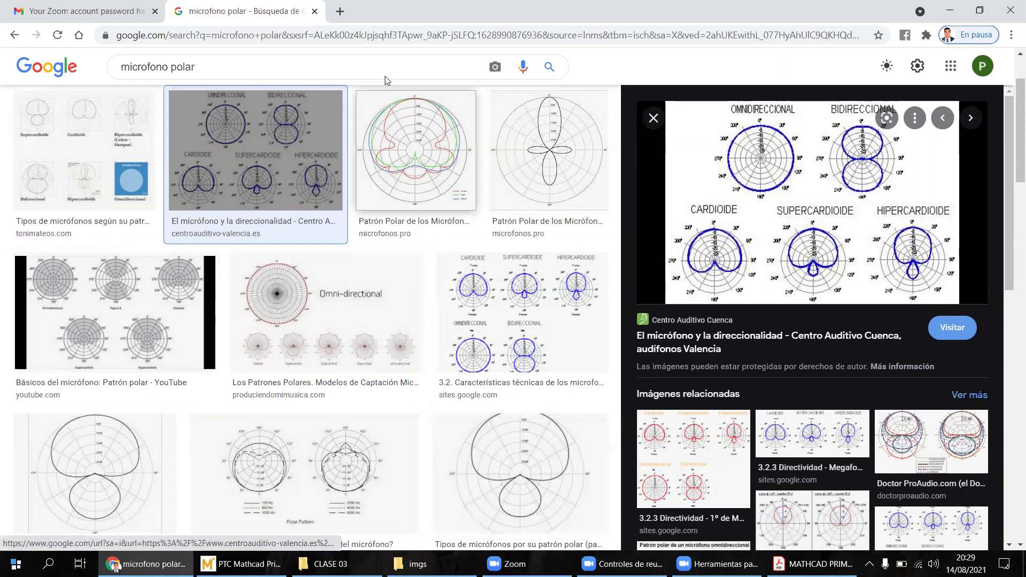
# - Switch back to Mathcad Prime and review the polar plot and the definitions under "2. Dos parámetros"
pyautogui.click(240, 564)
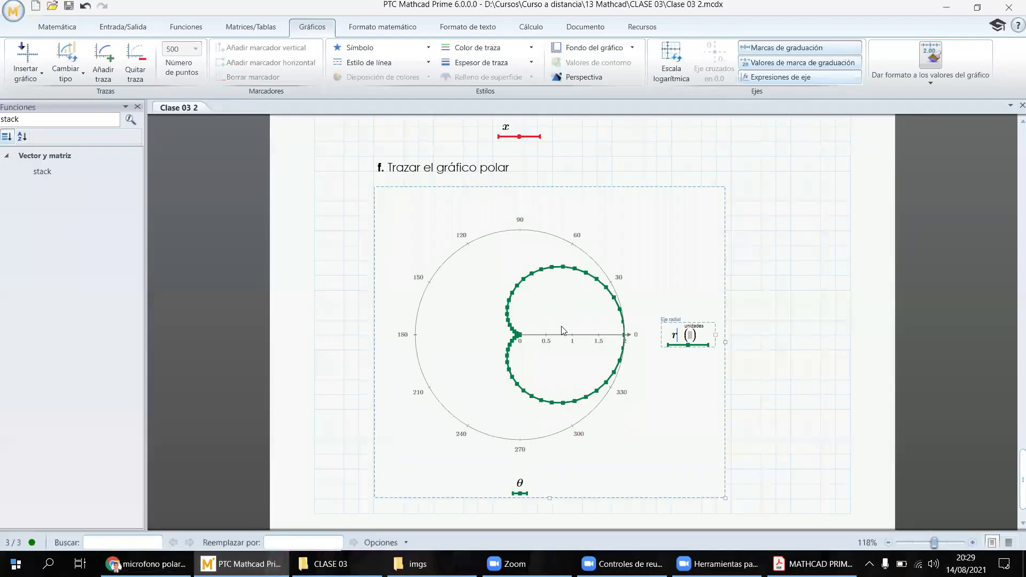
pyautogui.click(746, 261)
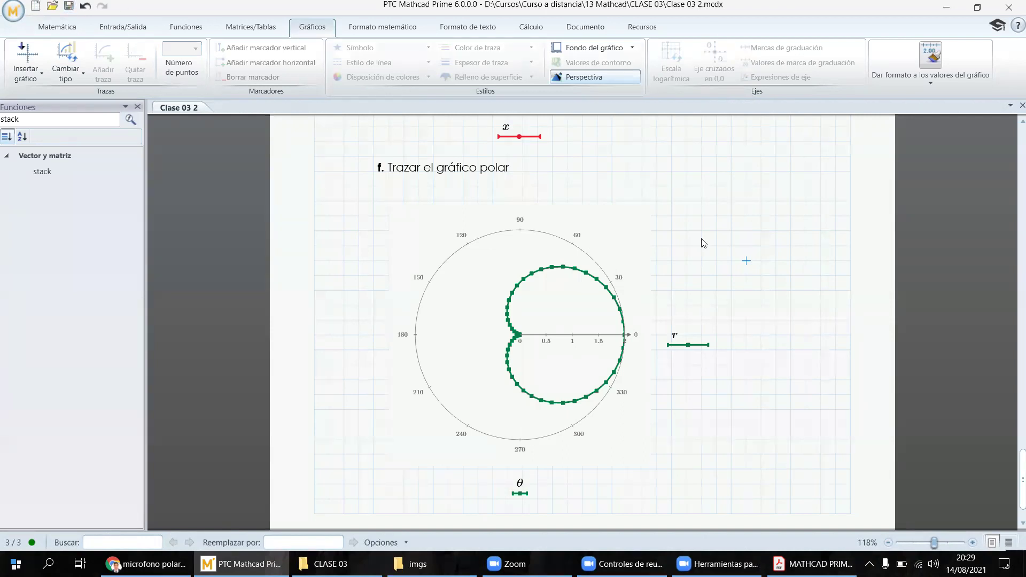
pyautogui.scroll(-1, 702, 345)
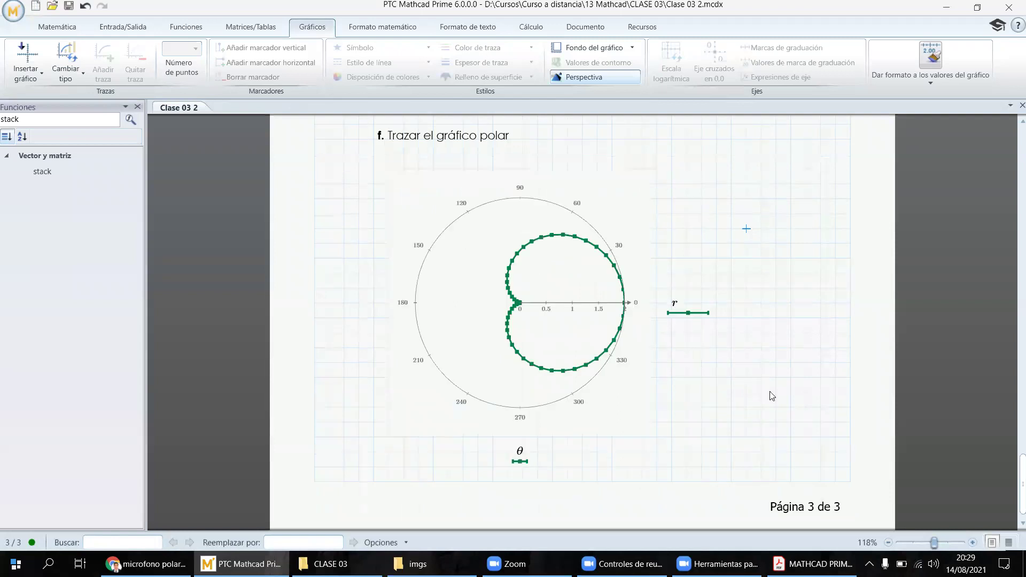
pyautogui.scroll(20, 538, 304)
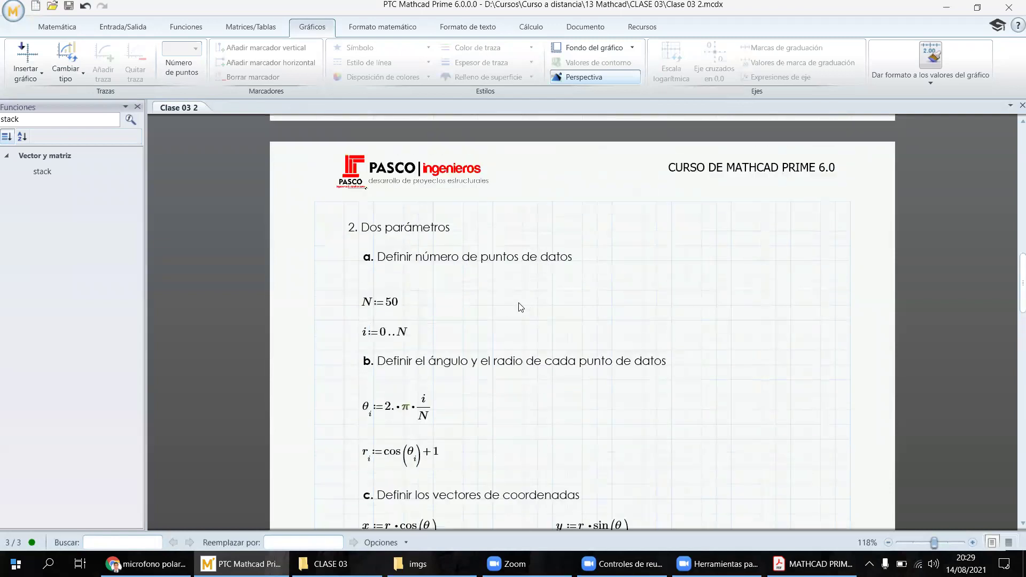
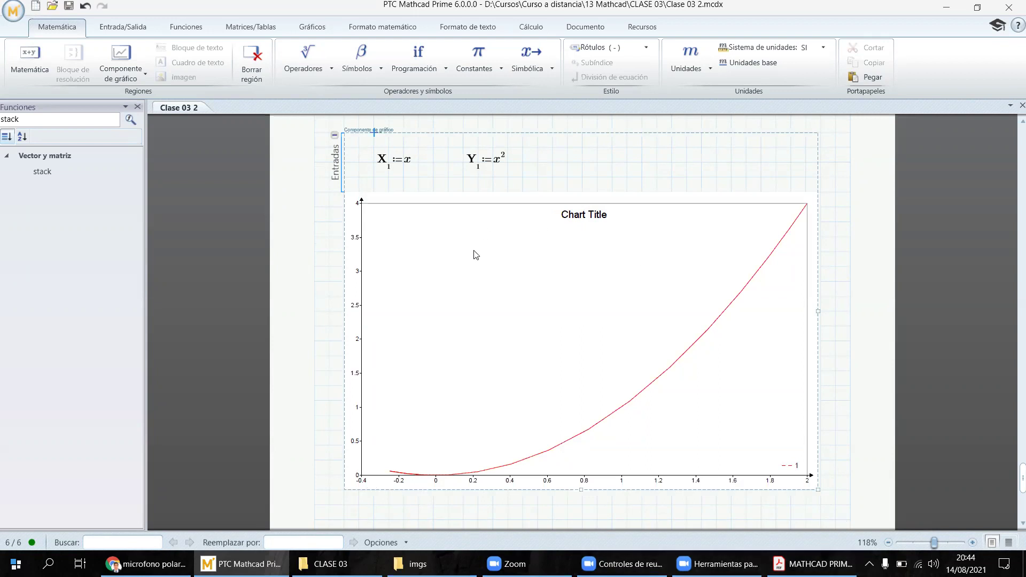
# - Define x as 10 above the chart component under "Componente gráfico"
pyautogui.scroll(2, 476, 256)
pyautogui.click(510, 173)
pyautogui.scroll(-4, 507, 324)
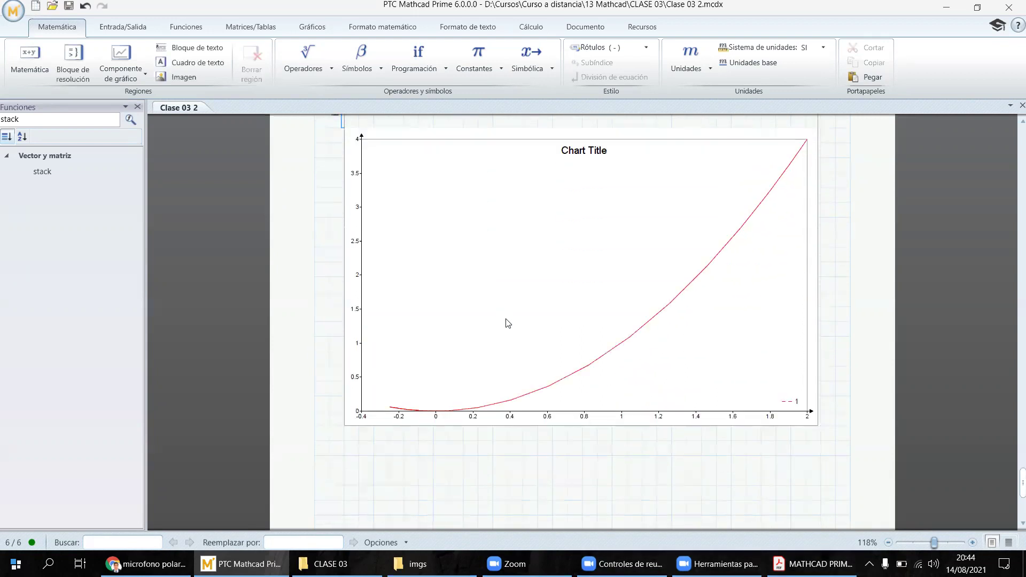
pyautogui.scroll(1, 617, 282)
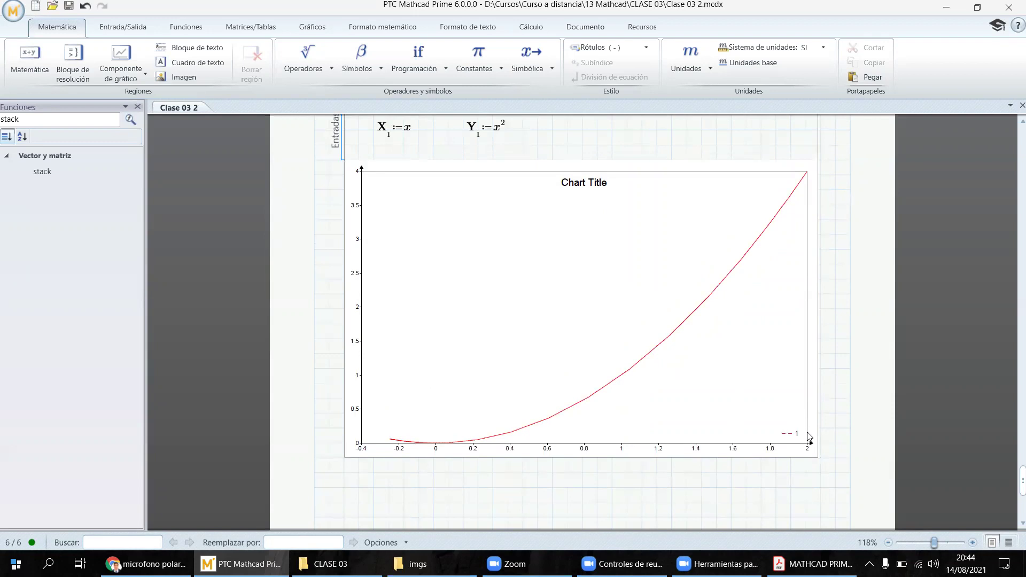
pyautogui.scroll(1, 810, 437)
pyautogui.scroll(1, 451, 147)
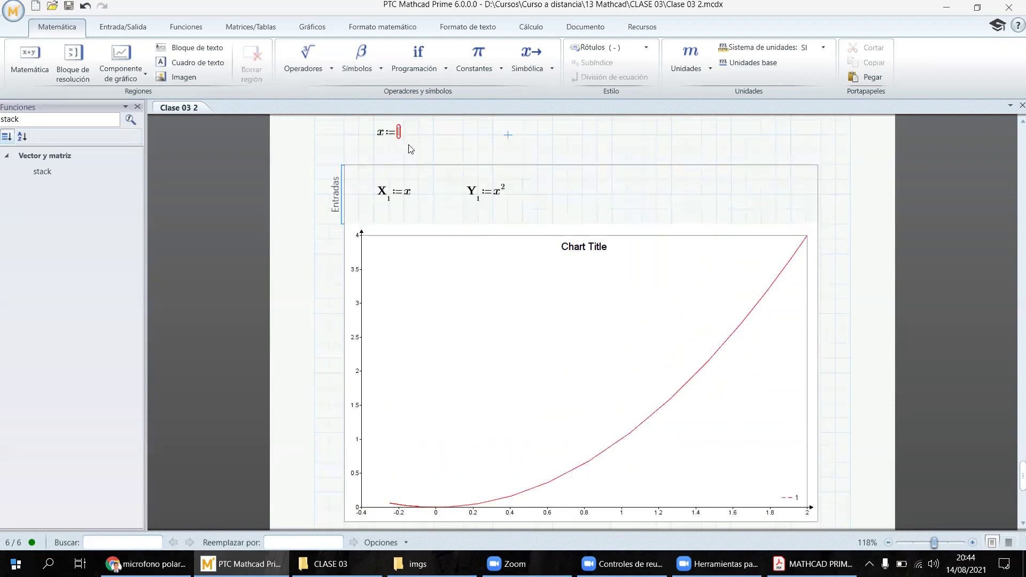
pyautogui.click(399, 133)
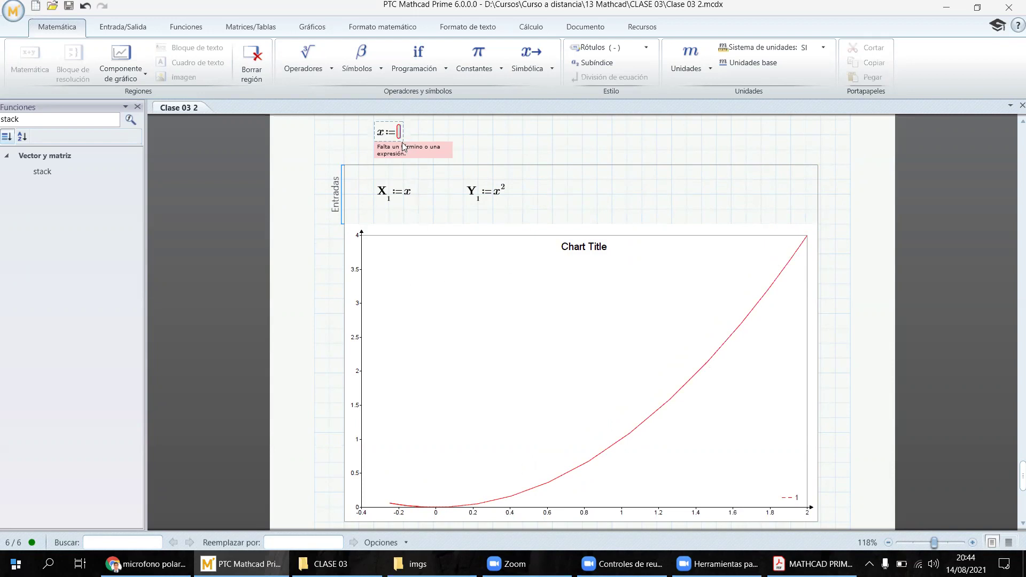
pyautogui.press('BackSpace')
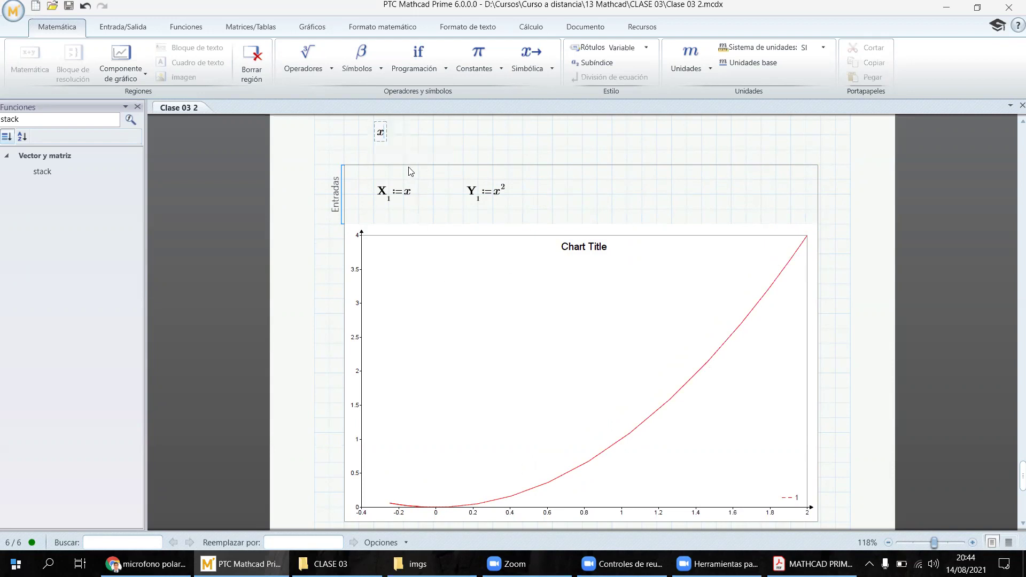
pyautogui.write(':=10')
pyautogui.click(657, 135)
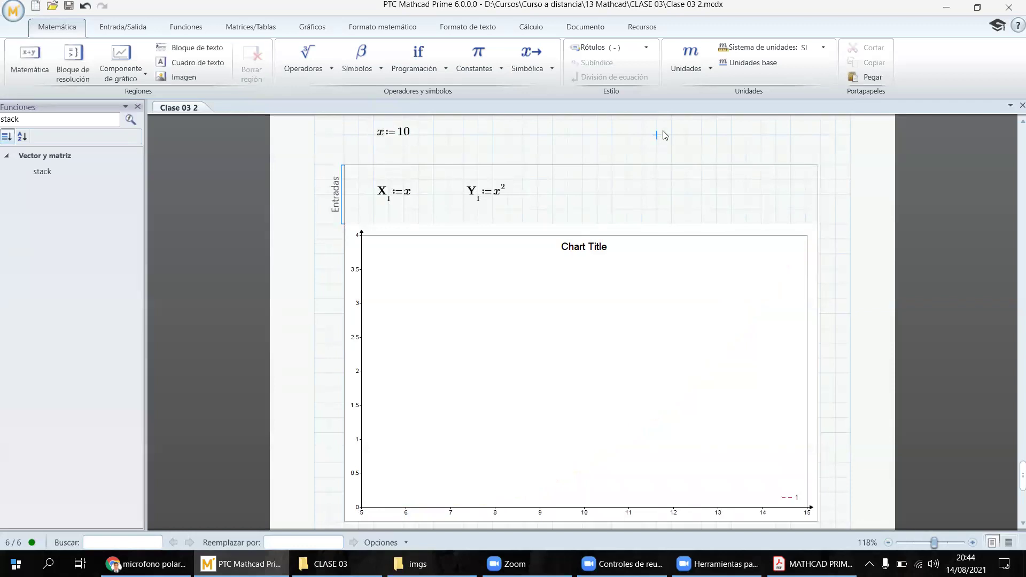
# - Examine the chart component's axes and clear the value from the x definition above it
pyautogui.scroll(-2, 753, 470)
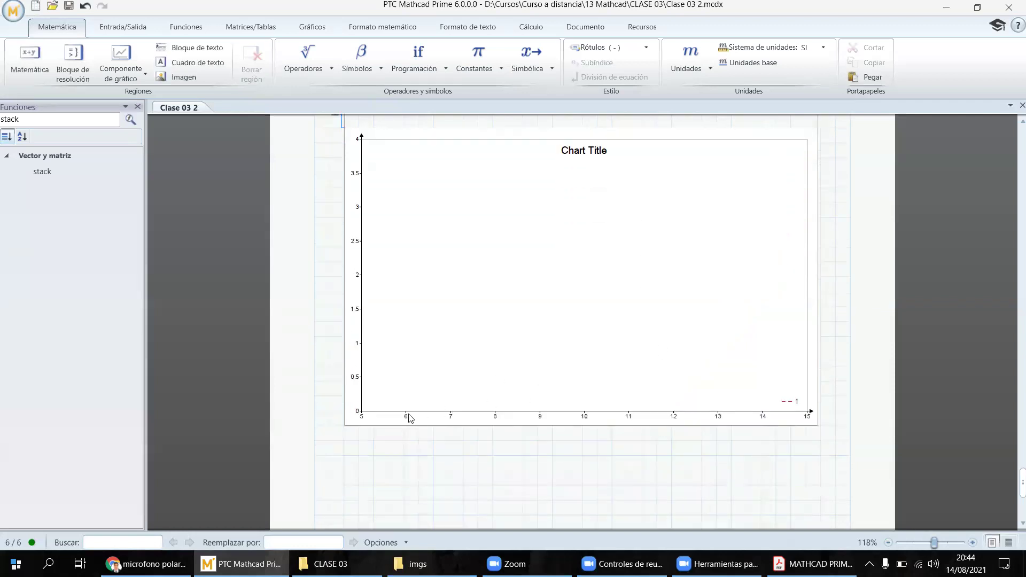
pyautogui.scroll(1, 408, 418)
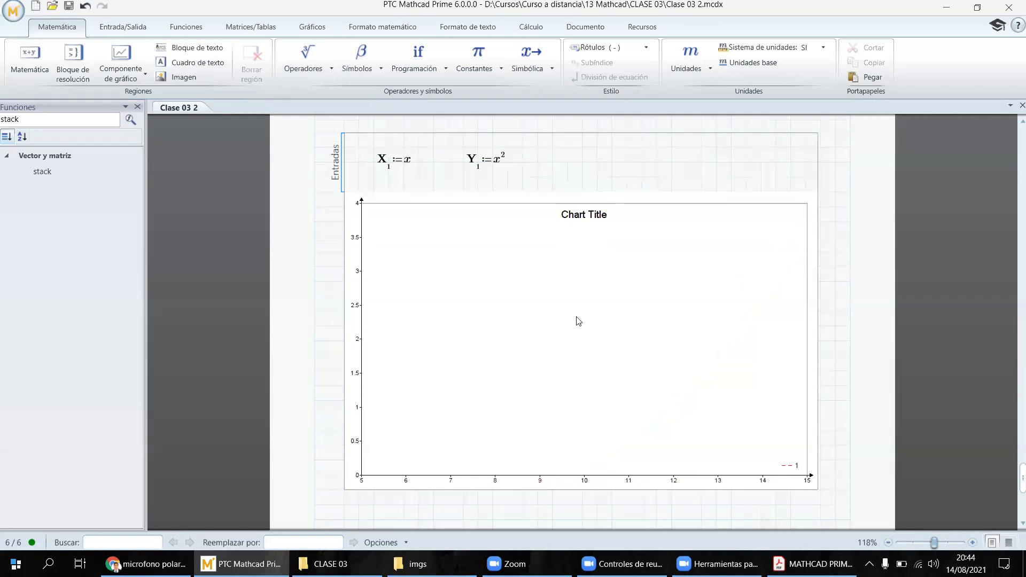
pyautogui.scroll(2, 579, 321)
pyautogui.scroll(-2, 590, 323)
pyautogui.click(648, 324)
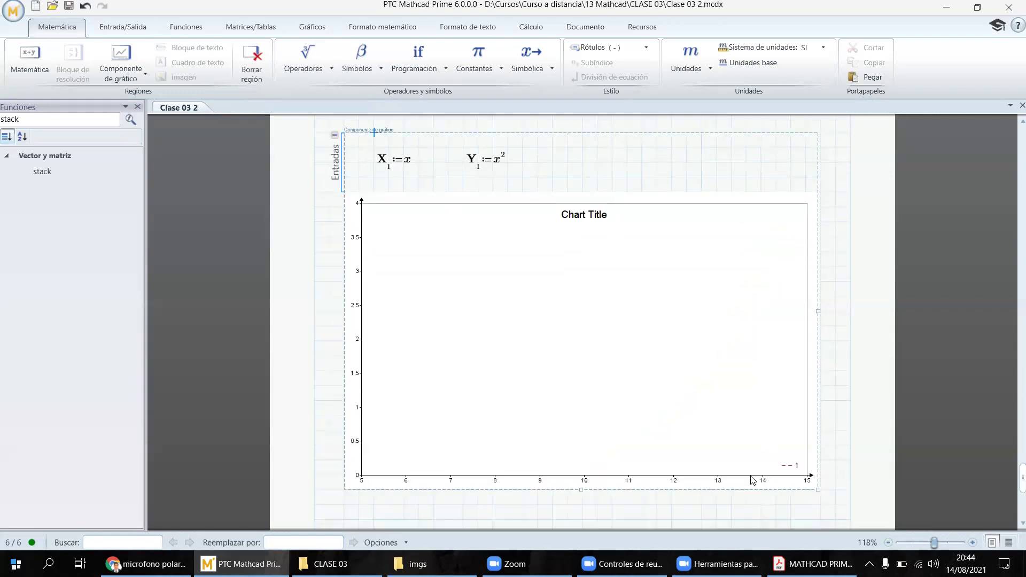
pyautogui.scroll(2, 493, 294)
pyautogui.click(410, 167)
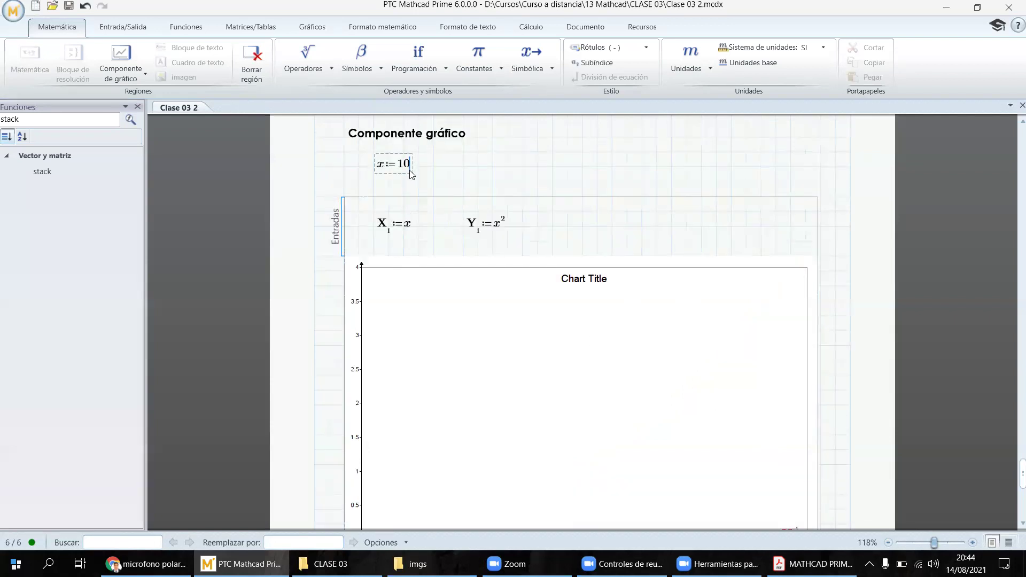
pyautogui.press('BackSpace')
pyautogui.press('BackSpace')
pyautogui.click(494, 180)
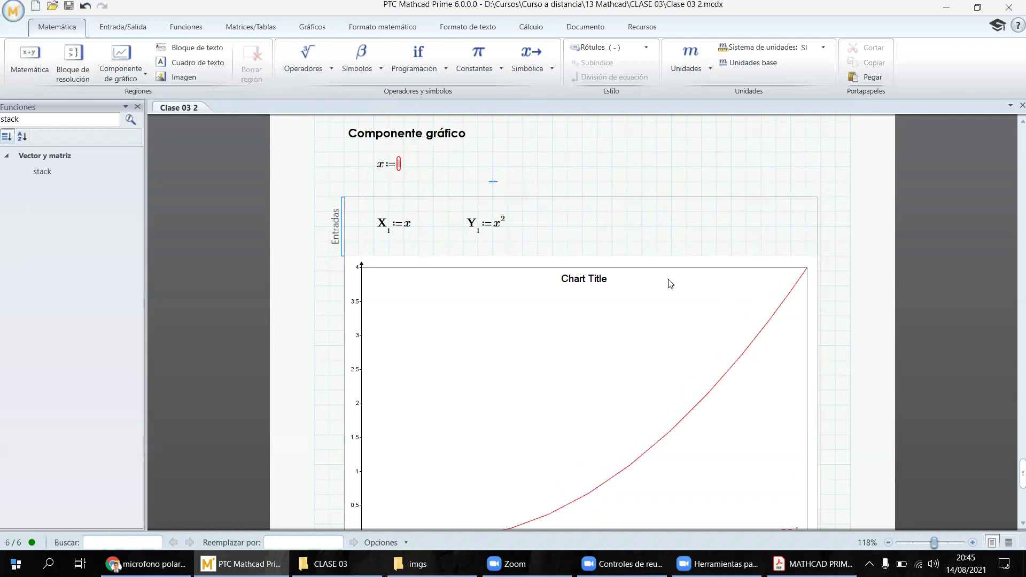
# - Open the x² chart component for editing in Mathcad Chart
pyautogui.scroll(-3, 570, 298)
pyautogui.click(650, 353)
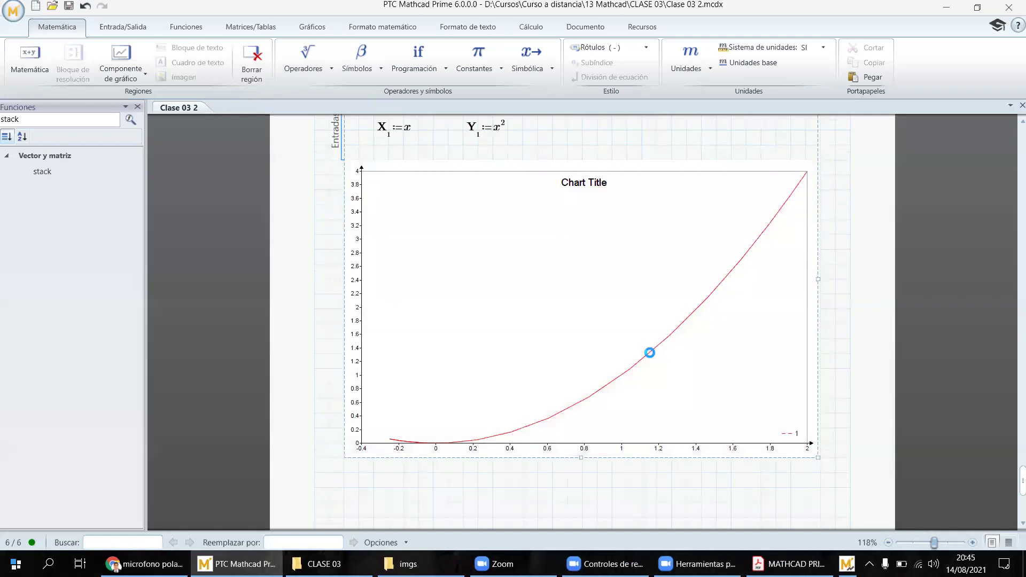
pyautogui.doubleClick(650, 353)
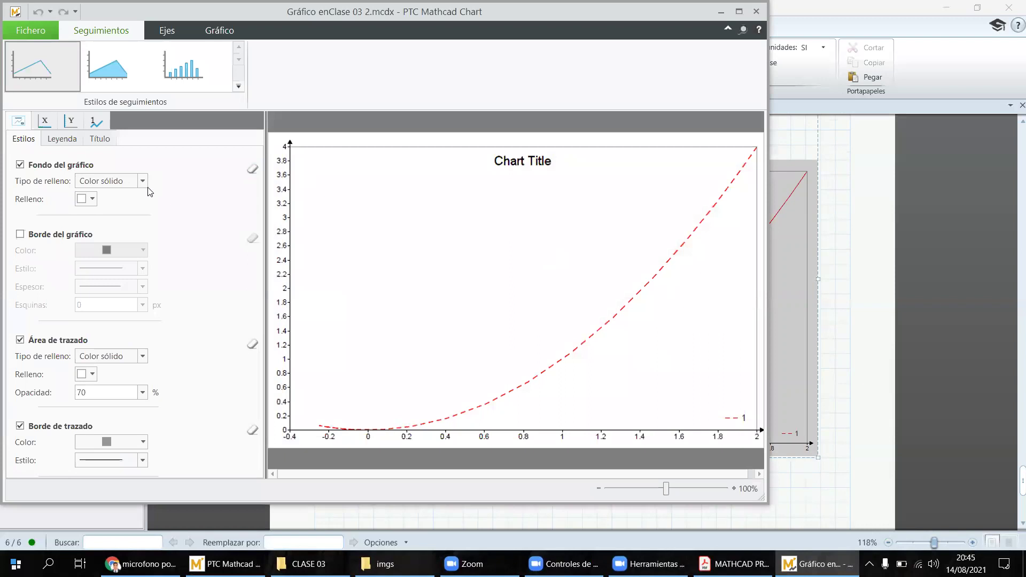
# - Look through the chart's Y-axis styles, trace 1 configuration and general chart styles
pyautogui.click(71, 121)
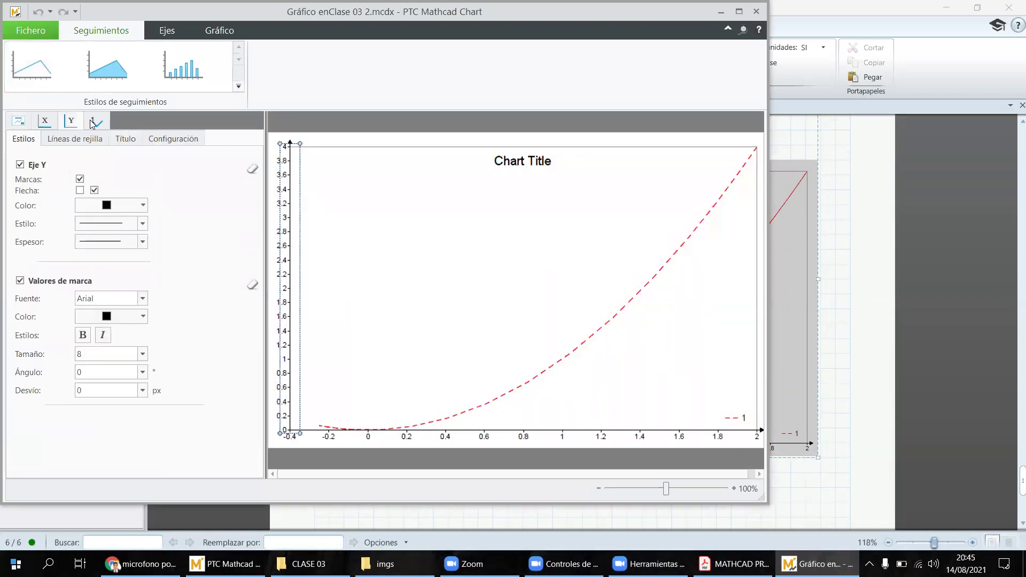
pyautogui.click(92, 123)
pyautogui.click(75, 140)
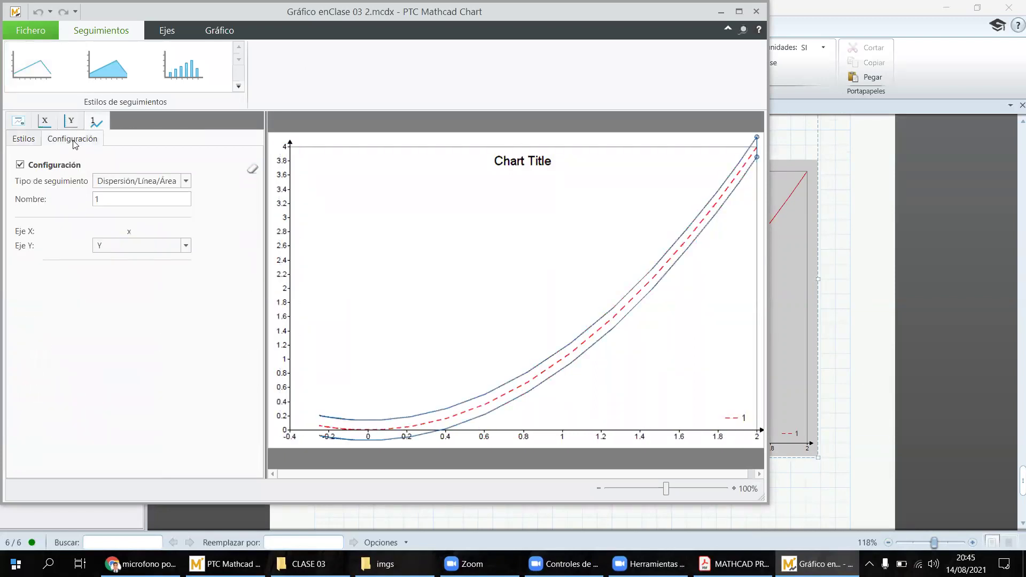
pyautogui.click(27, 126)
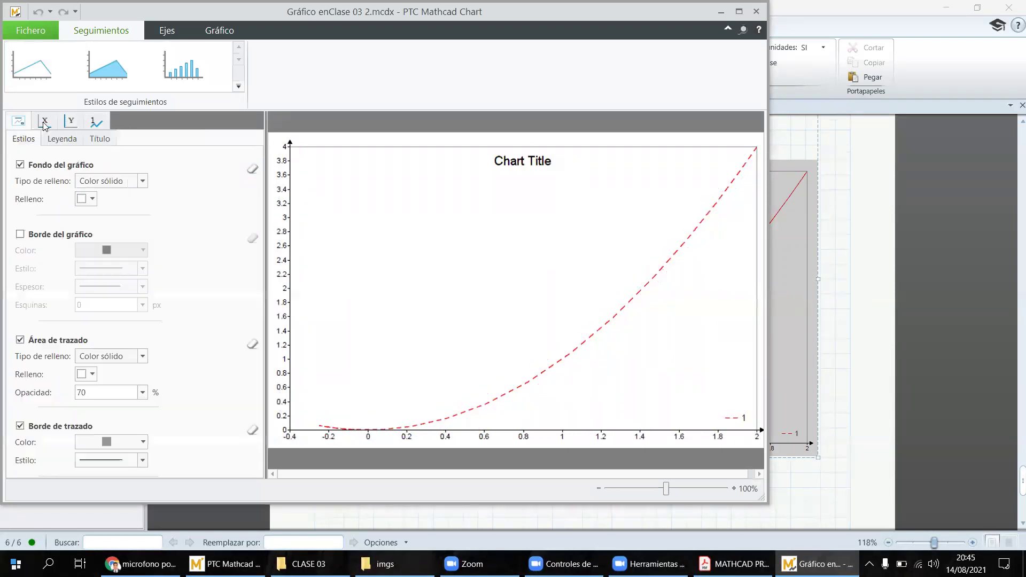
pyautogui.click(73, 124)
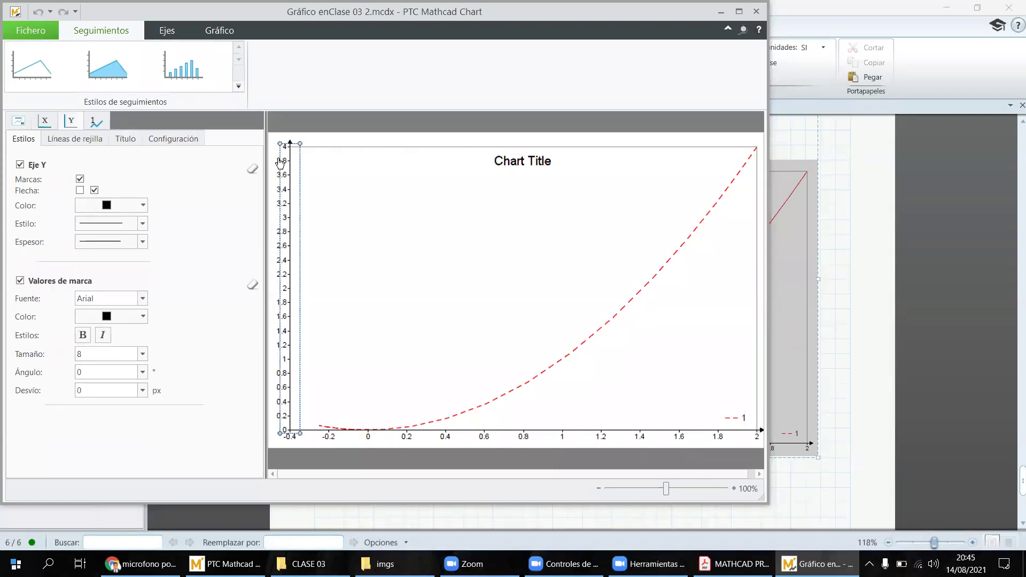
# - Enable a user-defined range for the X axis and set its minimum to -2
pyautogui.click(49, 125)
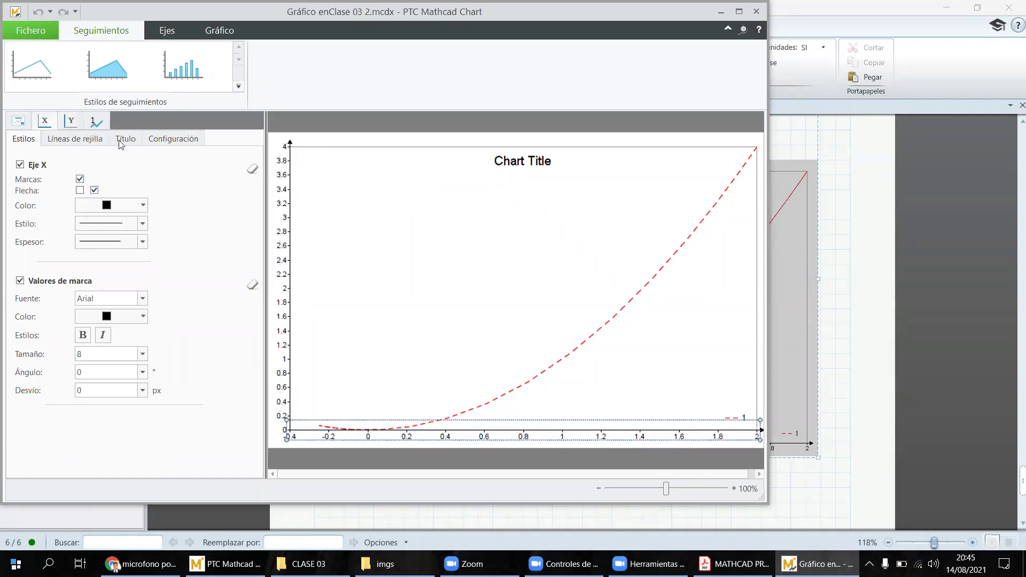
pyautogui.click(164, 140)
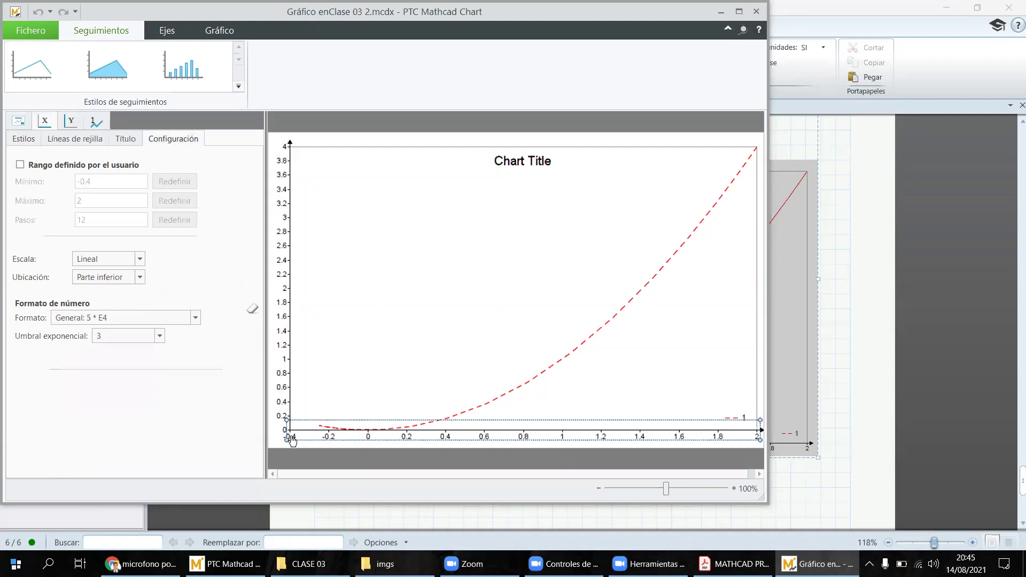
pyautogui.click(30, 165)
pyautogui.doubleClick(96, 182)
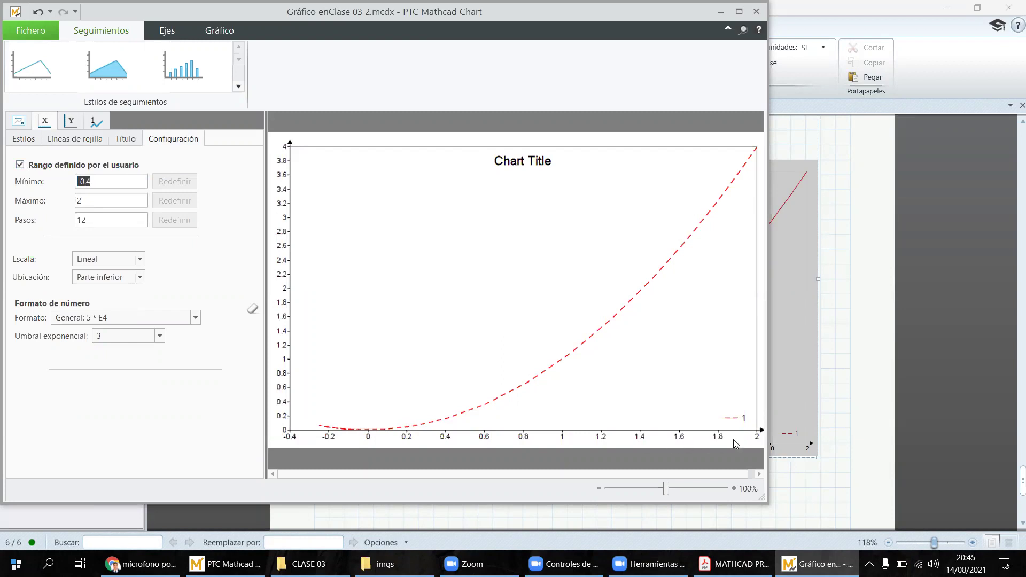
pyautogui.write('-2')
pyautogui.click(91, 218)
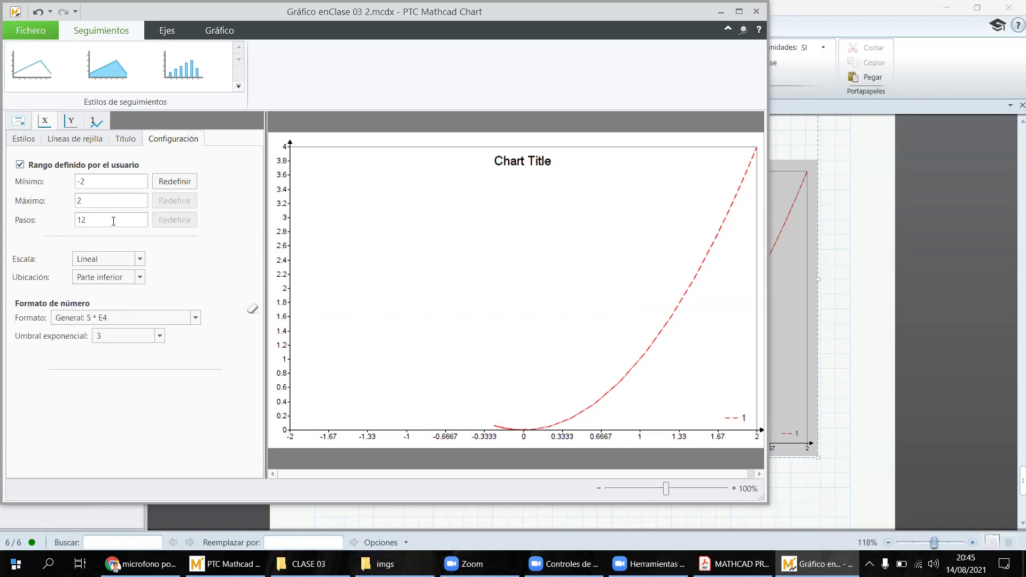
# - Try 8 and 12 as the number of steps on the X axis
pyautogui.moveTo(101, 222); pyautogui.dragTo(48, 223)
pyautogui.write('8')
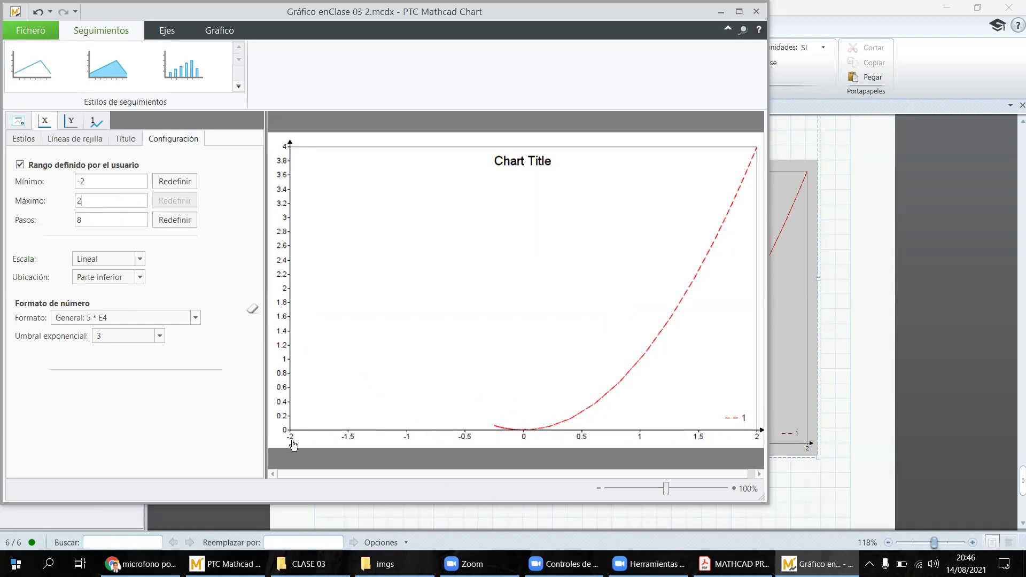
pyautogui.doubleClick(102, 219)
pyautogui.write('12')
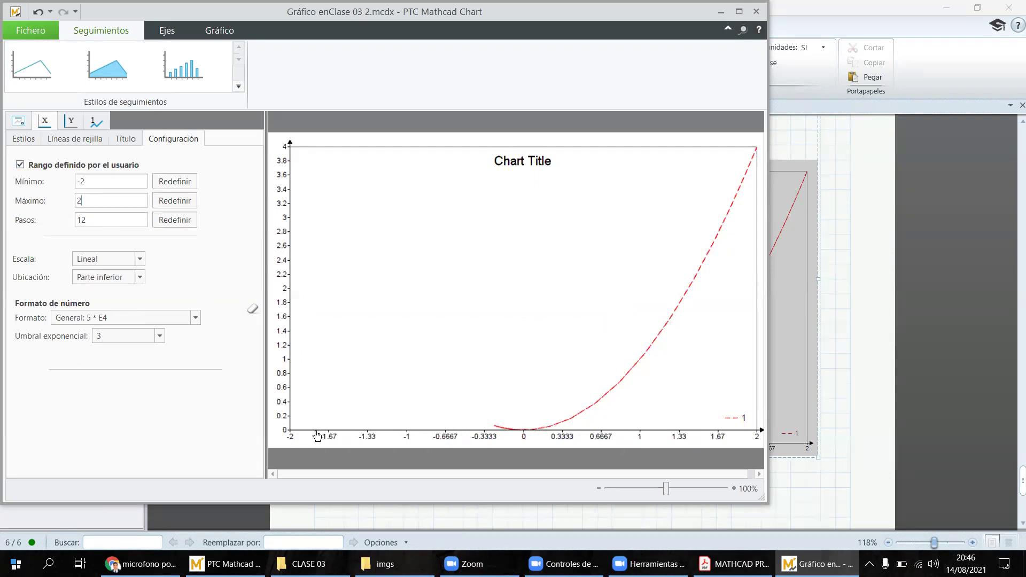
# - Set the X axis's number of steps to 10
pyautogui.moveTo(109, 225); pyautogui.dragTo(58, 216)
pyautogui.write('10')
pyautogui.press('Return')
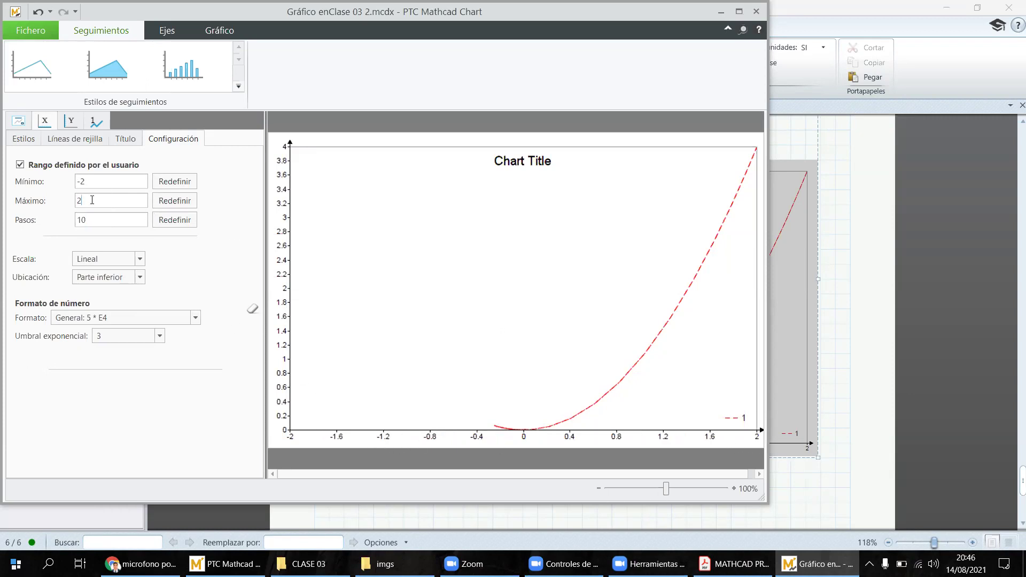
# - Set the X axis's range to a minimum of -20 and a maximum of 20
pyautogui.moveTo(94, 200); pyautogui.dragTo(59, 199)
pyautogui.click(104, 186)
pyautogui.write('0')
pyautogui.click(127, 198)
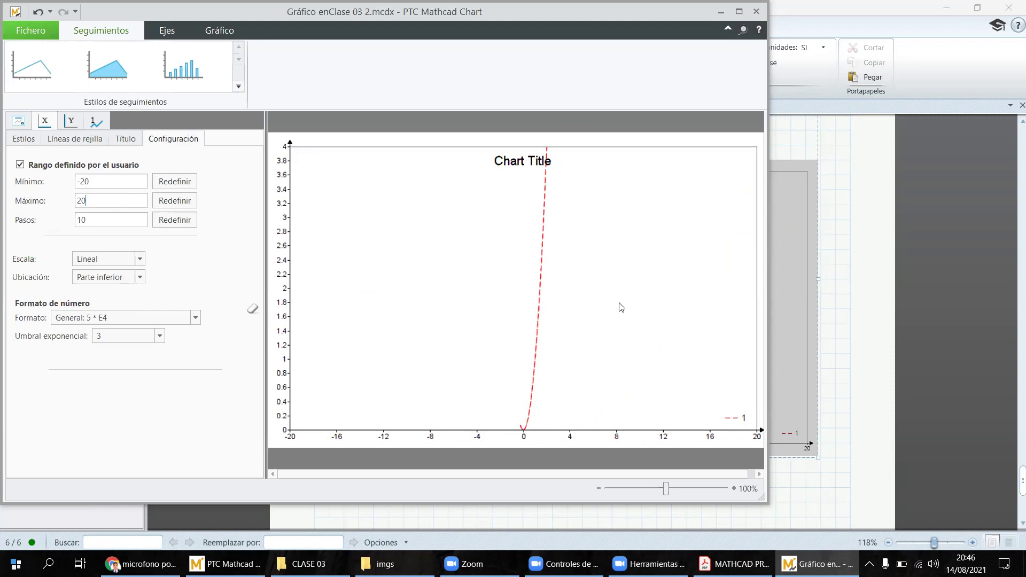
# - Set the X axis's range to a minimum of -10 and a maximum of 10
pyautogui.write('1')
pyautogui.doubleClick(119, 197)
pyautogui.write('1')
pyautogui.click(98, 219)
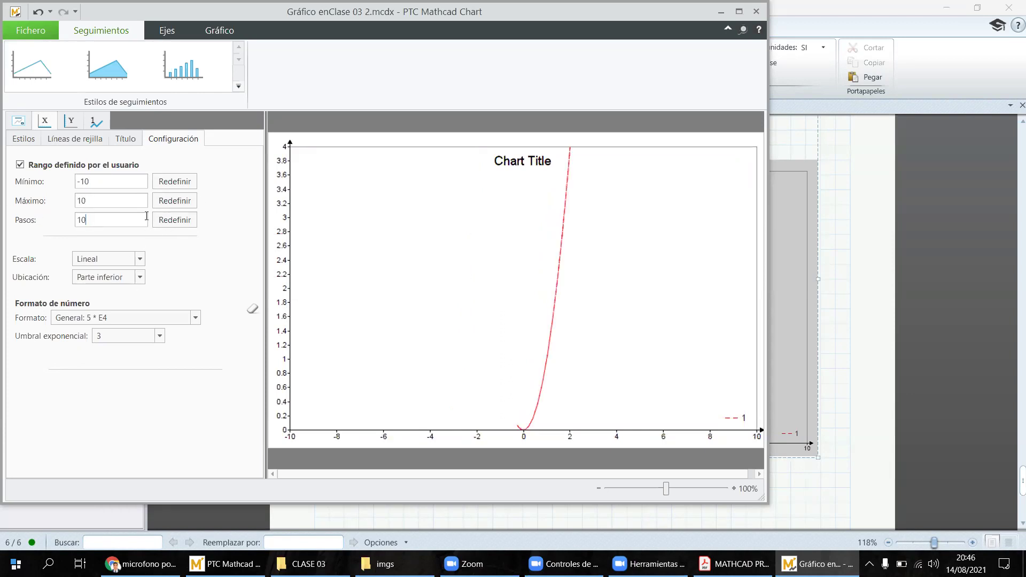
# - Set the Y axis's maximum to 10 and its number of steps to 10
pyautogui.click(72, 124)
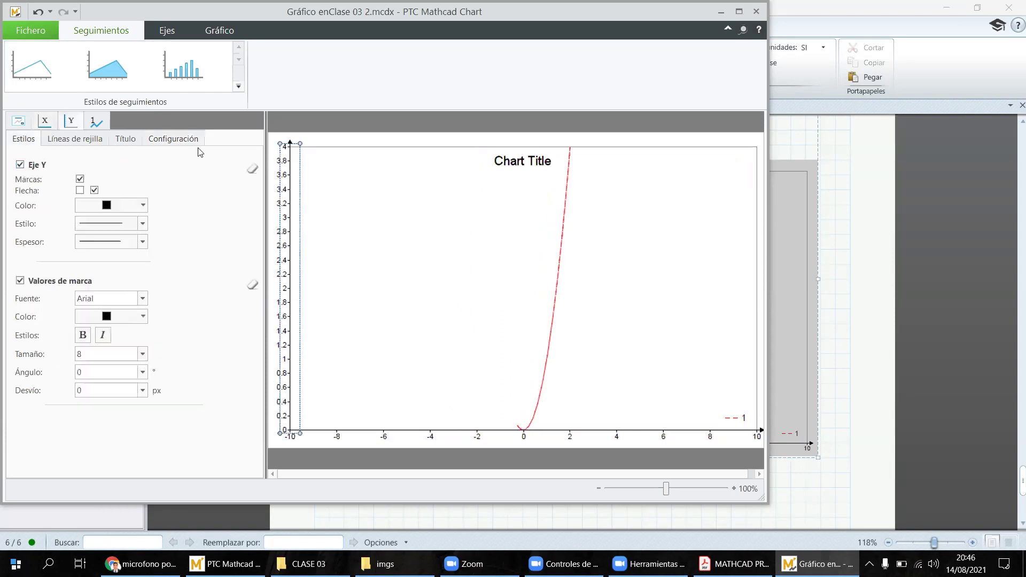
pyautogui.click(158, 140)
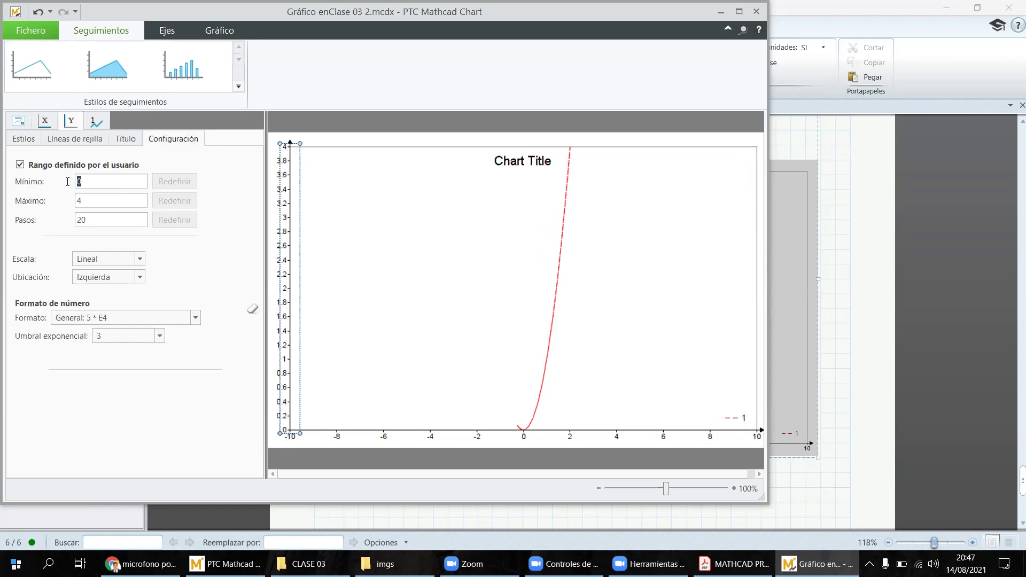
pyautogui.click(89, 200)
pyautogui.write('10')
pyautogui.press('Return')
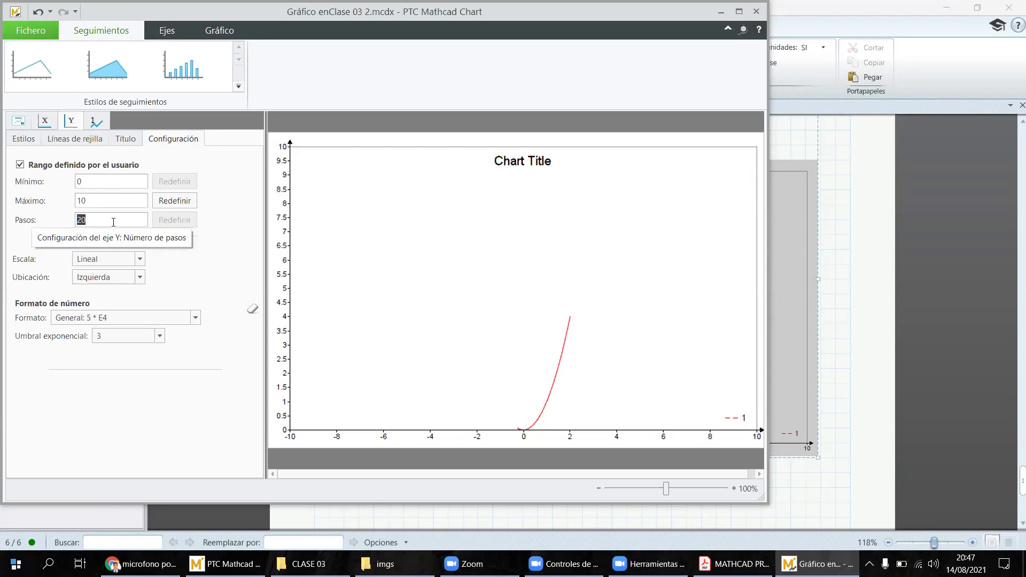
pyautogui.write('10')
pyautogui.press('Return')
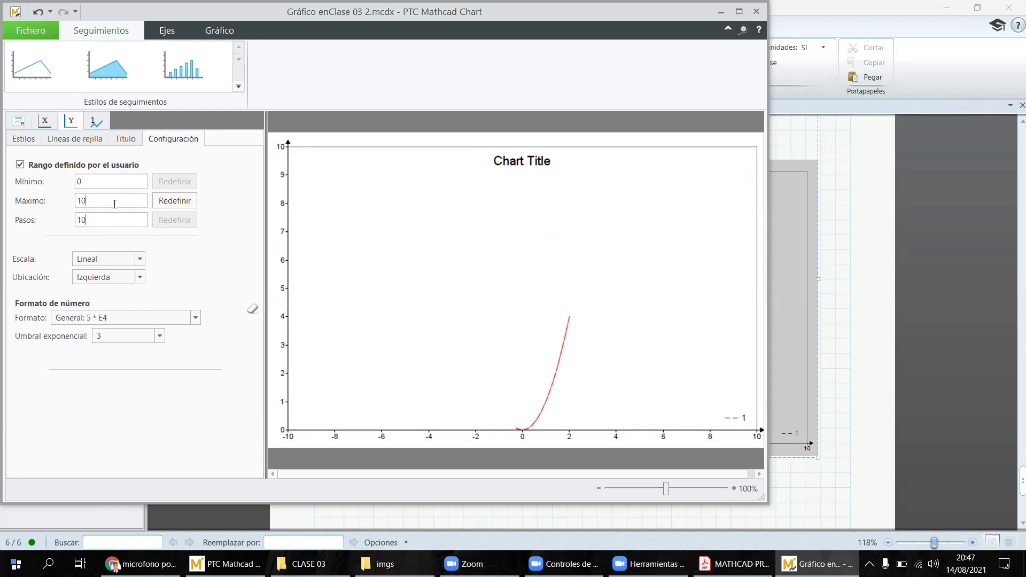
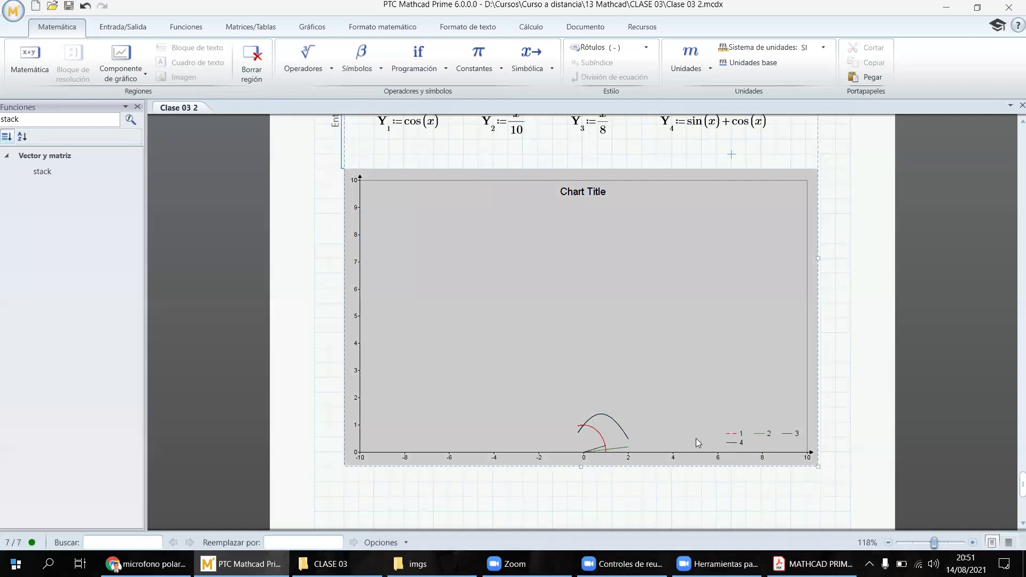
# - Open the four-trace chart component below the X and Y definitions for editing
pyautogui.click(836, 348)
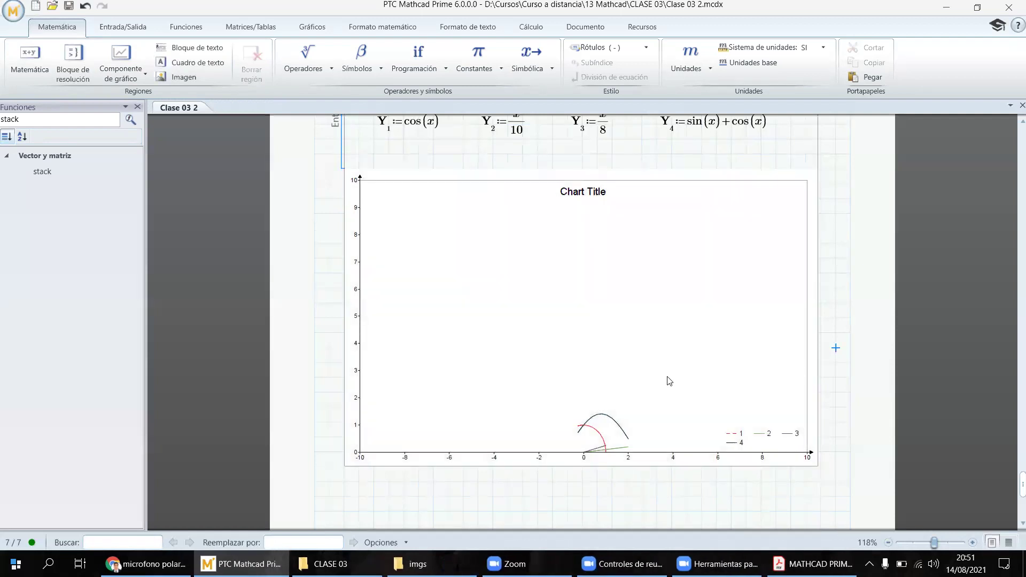
pyautogui.click(669, 380)
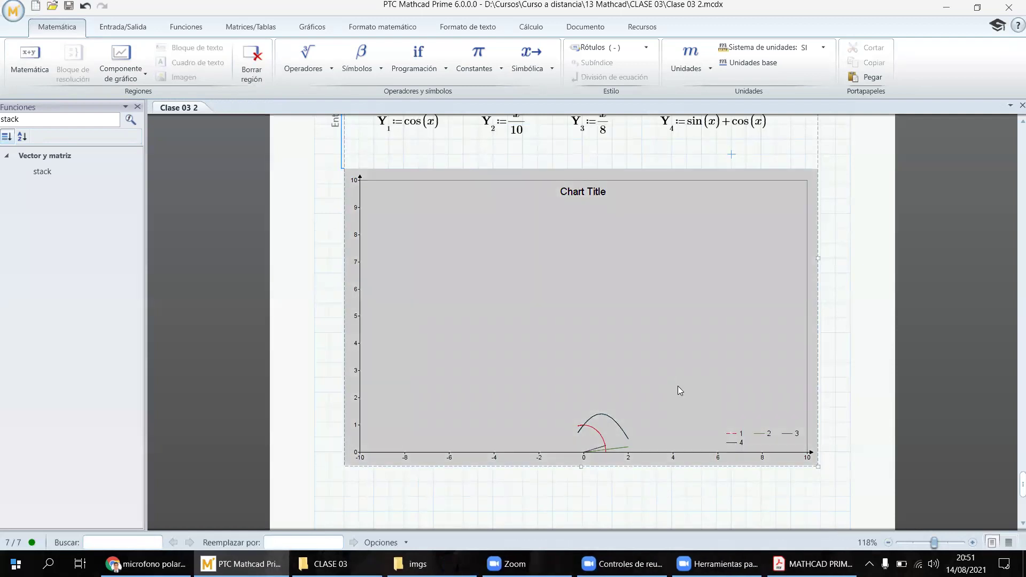
pyautogui.doubleClick(780, 218)
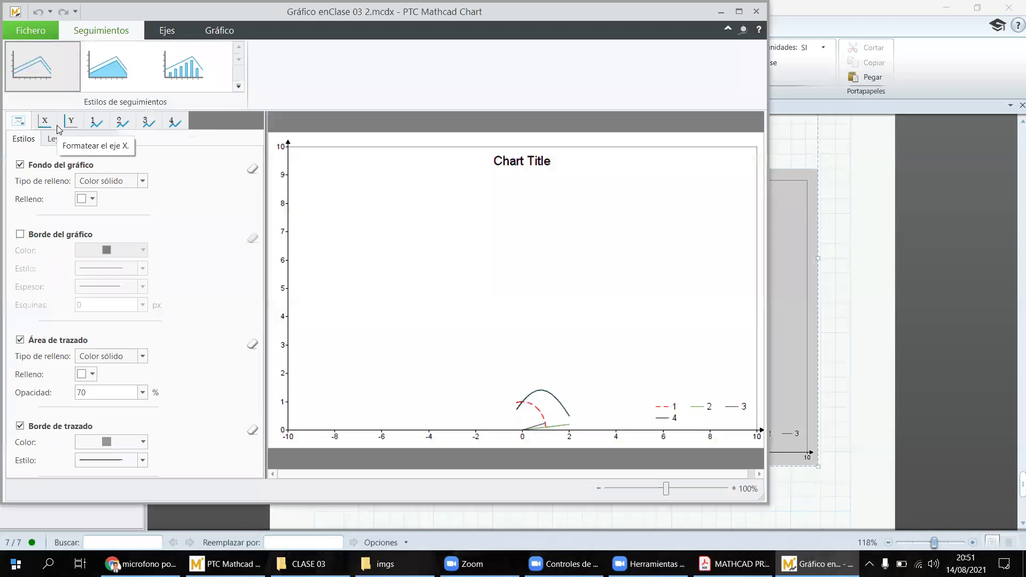
# - Hide the lines of traces 1, 2, 3 and 4 in the chart
pyautogui.click(96, 122)
pyautogui.click(34, 164)
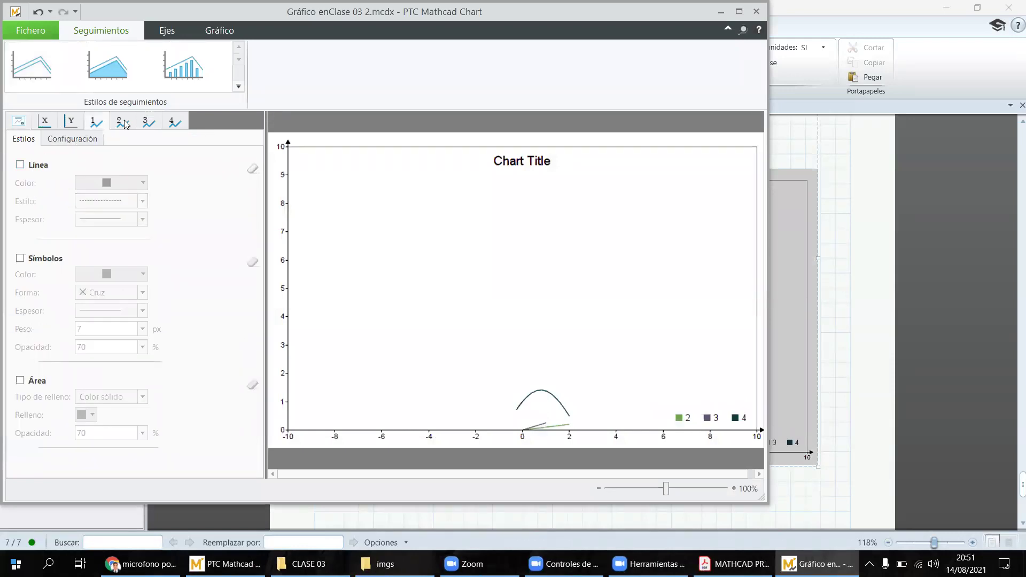
pyautogui.click(123, 122)
pyautogui.click(20, 164)
pyautogui.click(149, 122)
pyautogui.click(20, 164)
pyautogui.click(172, 122)
pyautogui.click(34, 165)
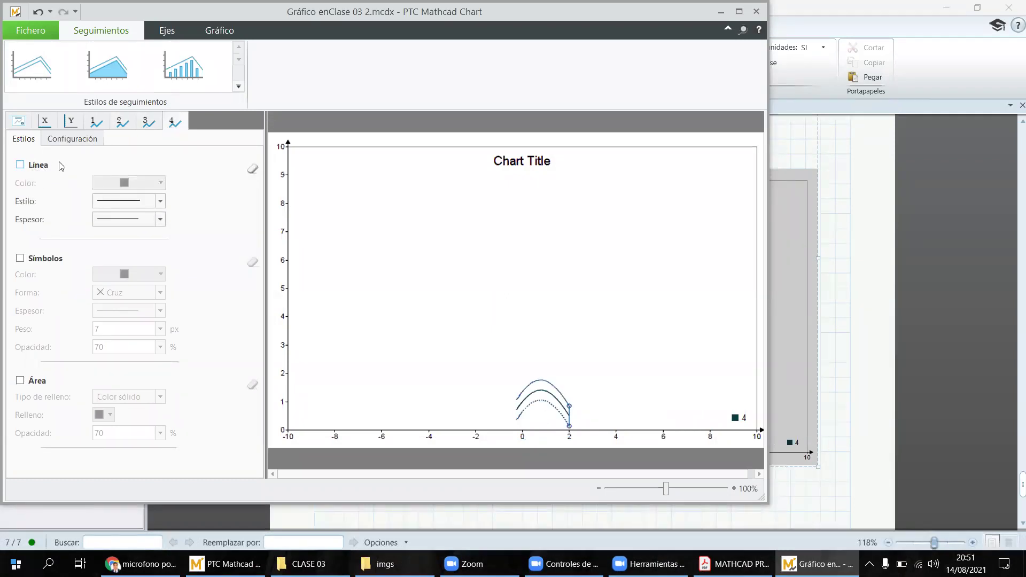
# - Try toggling the Y axis's user-defined range and resetting its maximum and number of steps
pyautogui.click(49, 124)
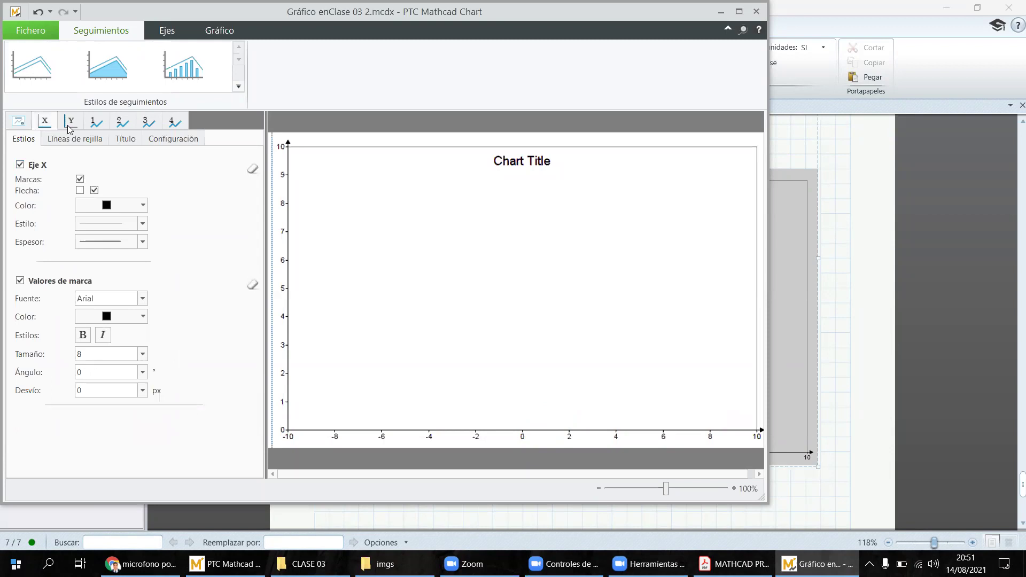
pyautogui.click(69, 127)
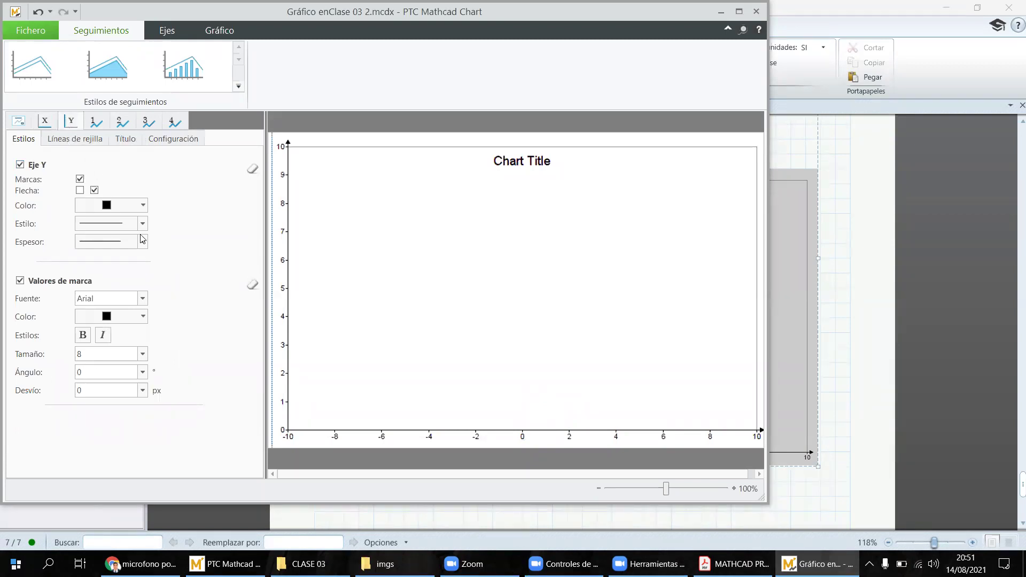
pyautogui.click(150, 141)
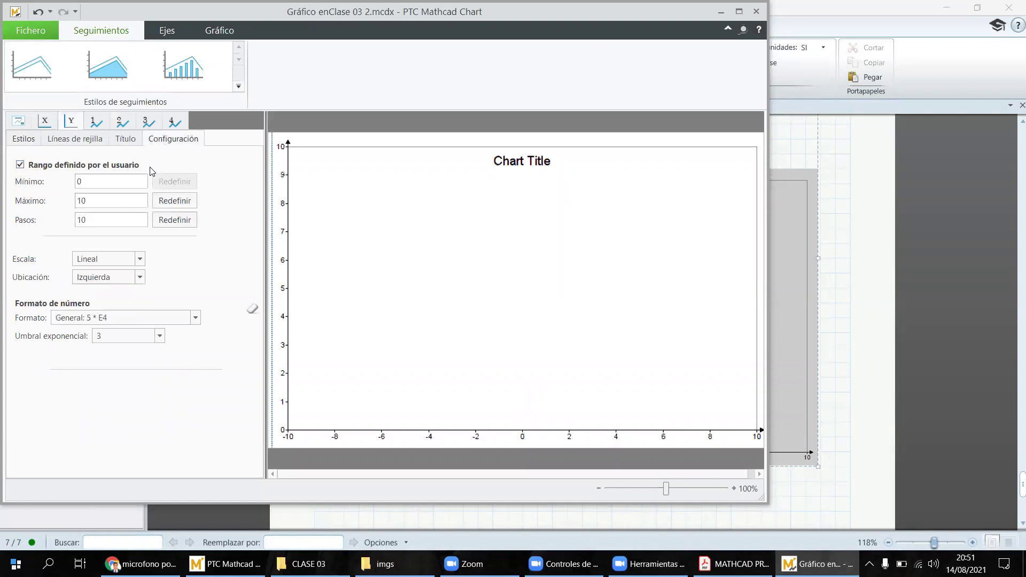
pyautogui.click(60, 167)
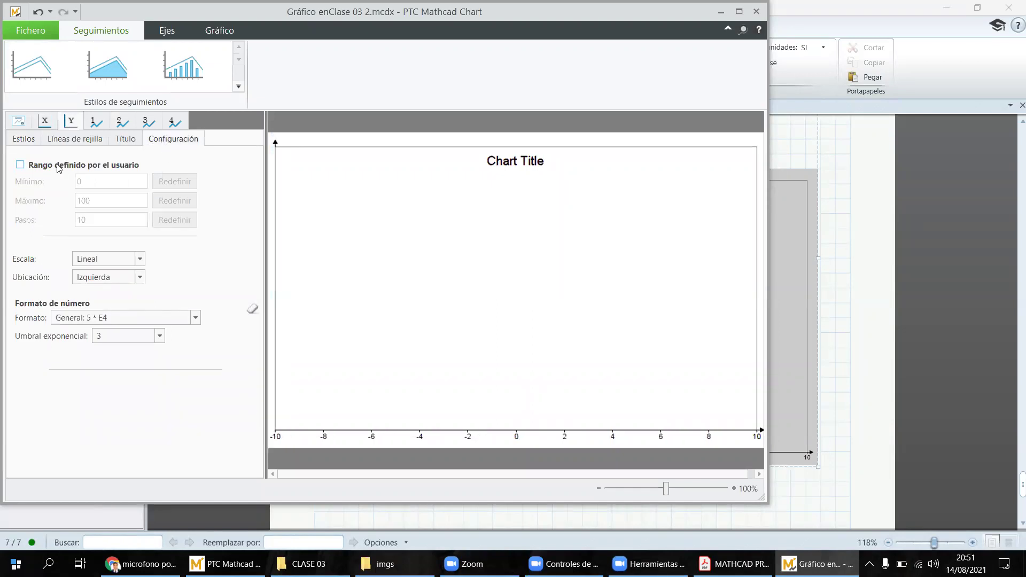
pyautogui.click(37, 167)
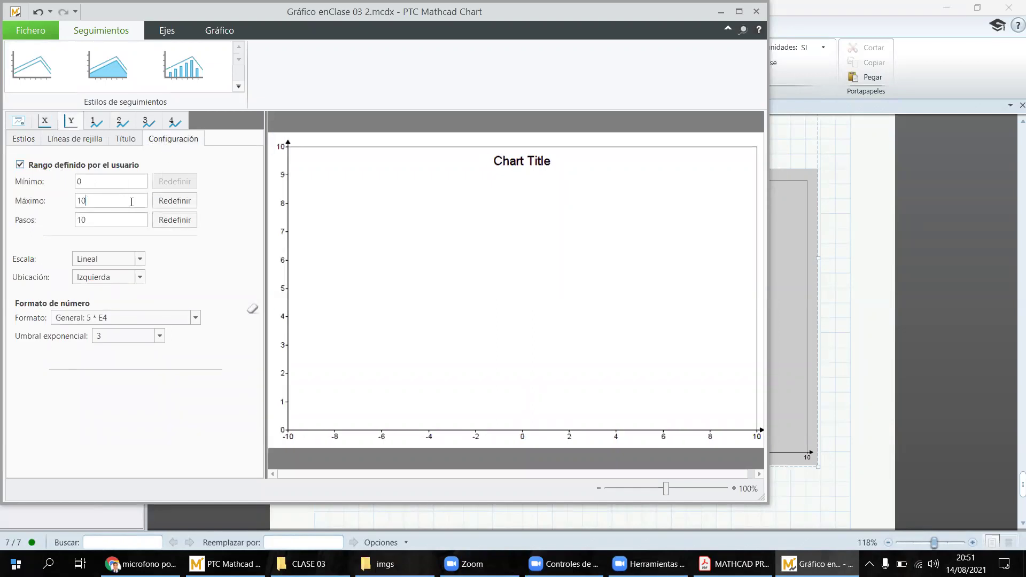
pyautogui.click(166, 203)
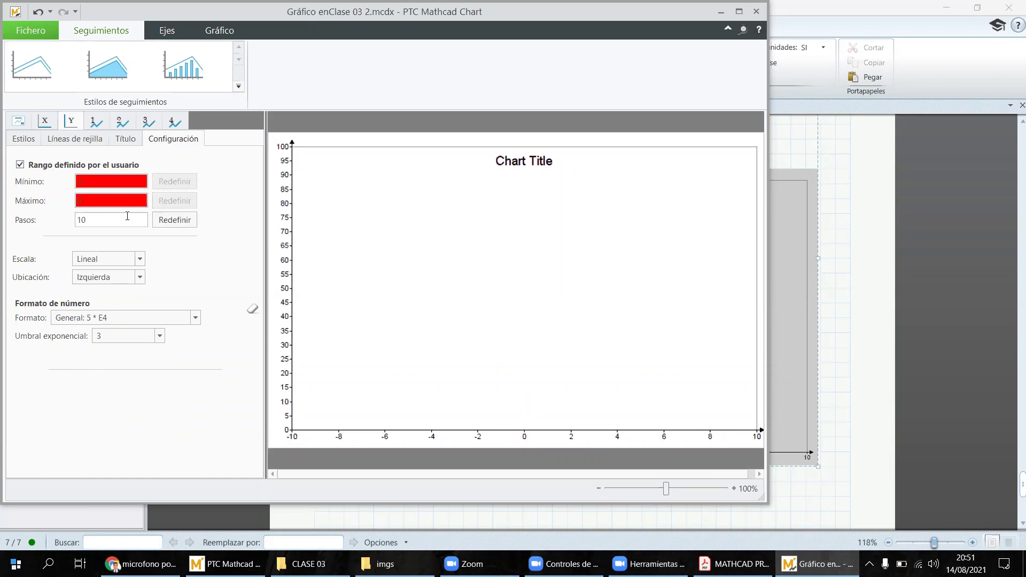
pyautogui.click(180, 227)
pyautogui.click(49, 167)
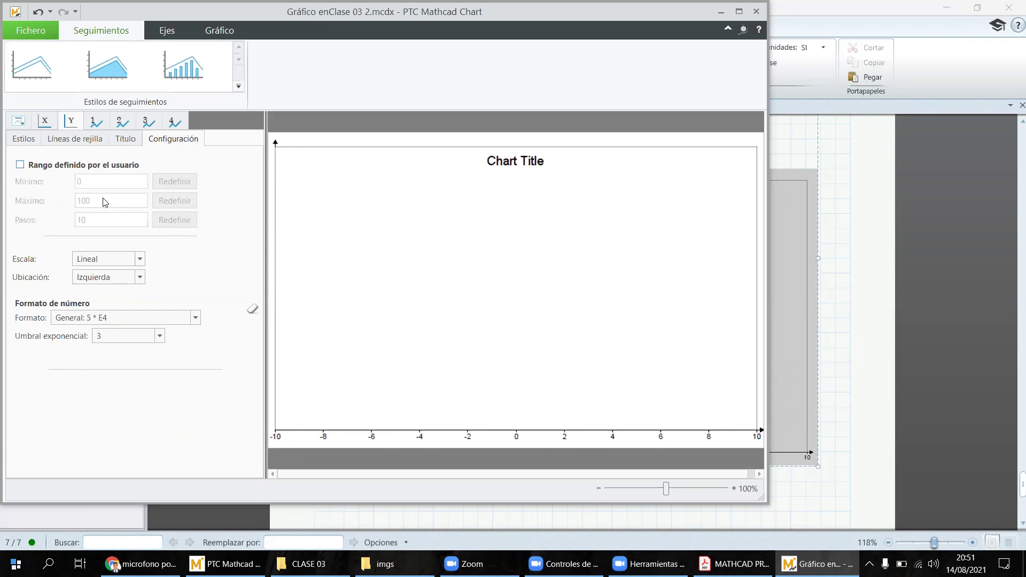
pyautogui.click(71, 170)
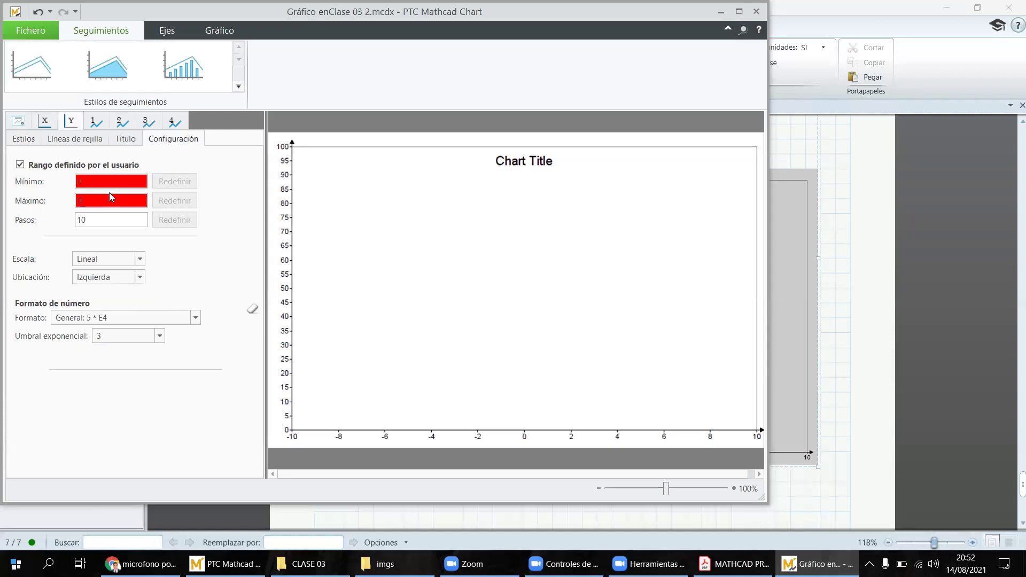
# - Set the Y axis's range to a minimum of -1.6 and a maximum of 1.6, with 12 steps
pyautogui.press('BackSpace')
pyautogui.write('0')
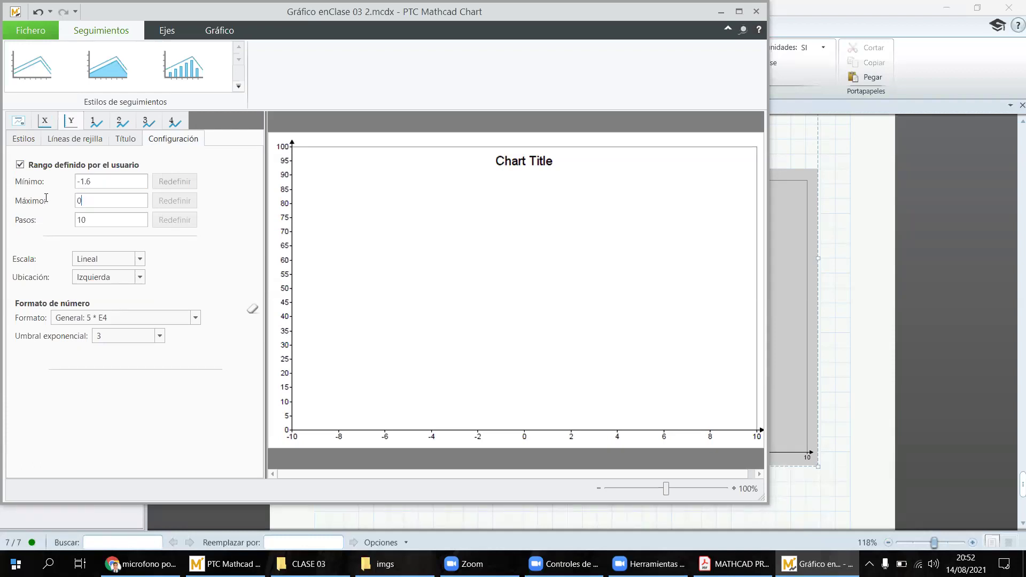
pyautogui.write('1.6')
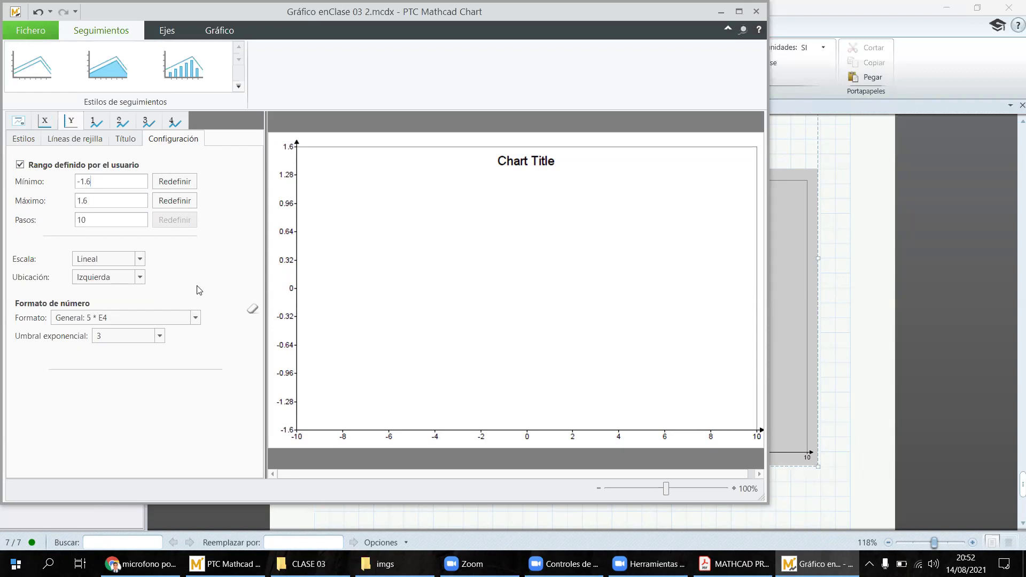
pyautogui.click(109, 223)
pyautogui.press('BackSpace')
pyautogui.write('2')
pyautogui.click(115, 205)
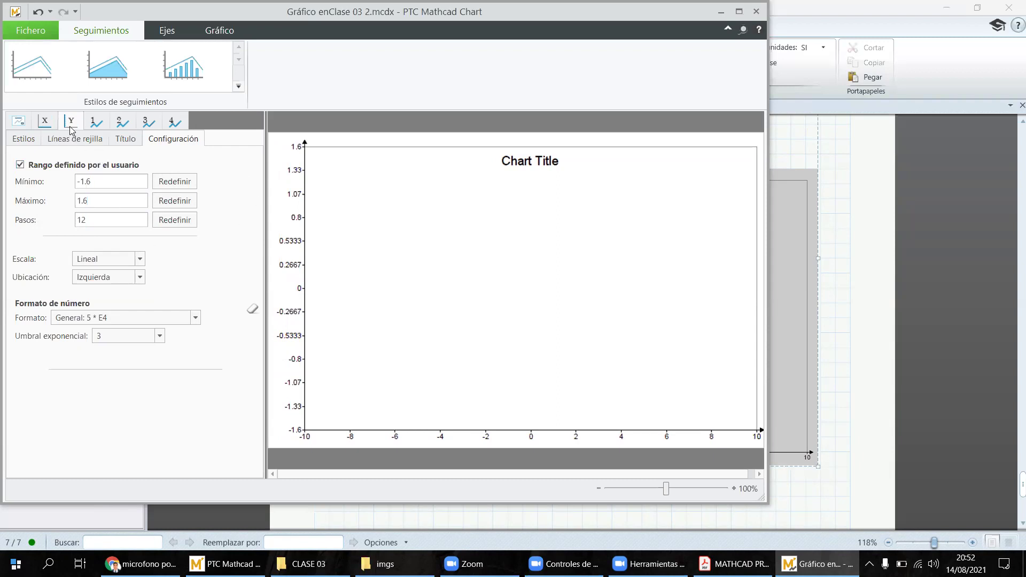
# - Show the lines of traces 1, 2, 3 and 4 again and return to the worksheet
pyautogui.click(91, 123)
pyautogui.click(39, 166)
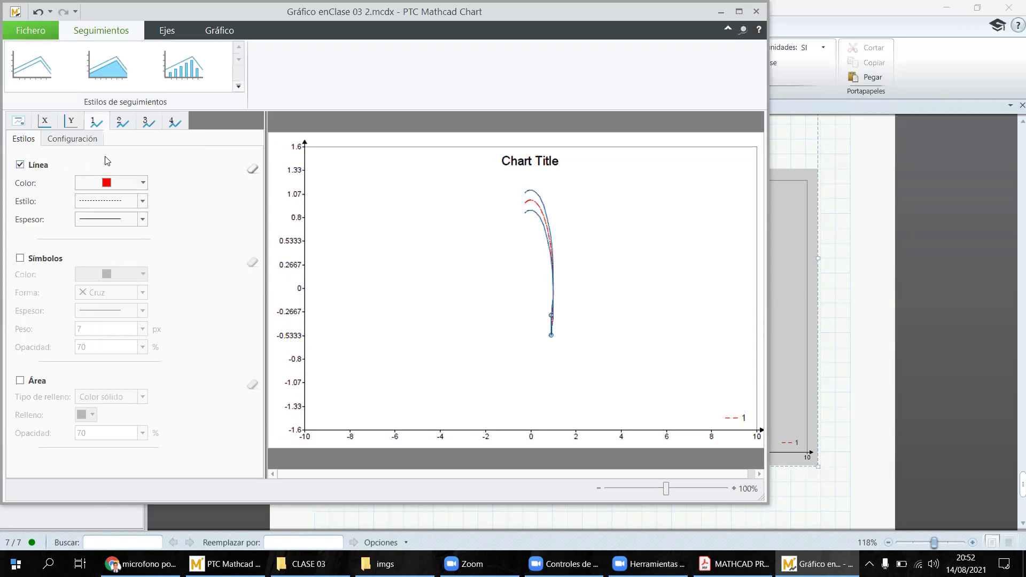
pyautogui.click(77, 140)
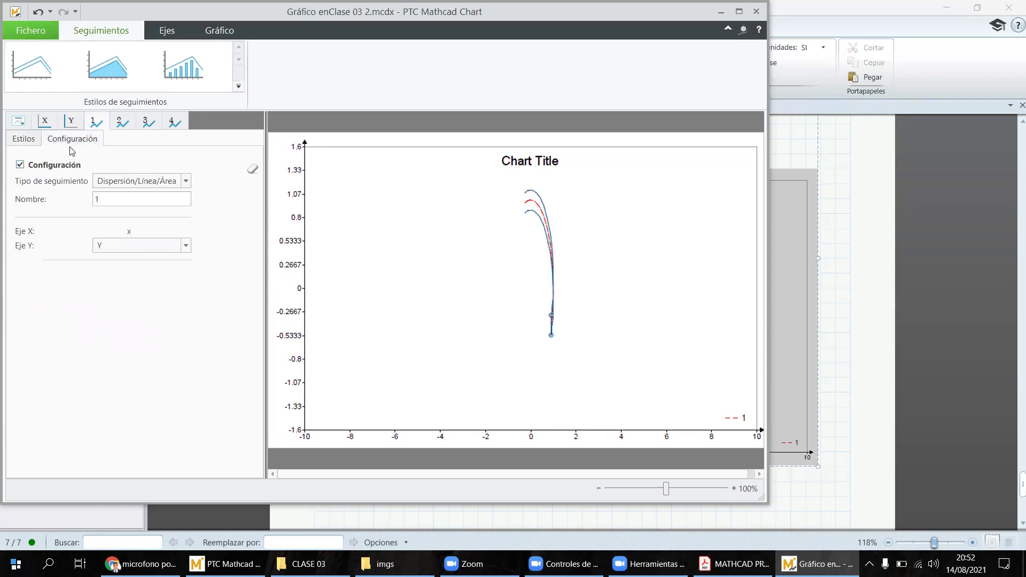
pyautogui.click(31, 140)
pyautogui.click(122, 123)
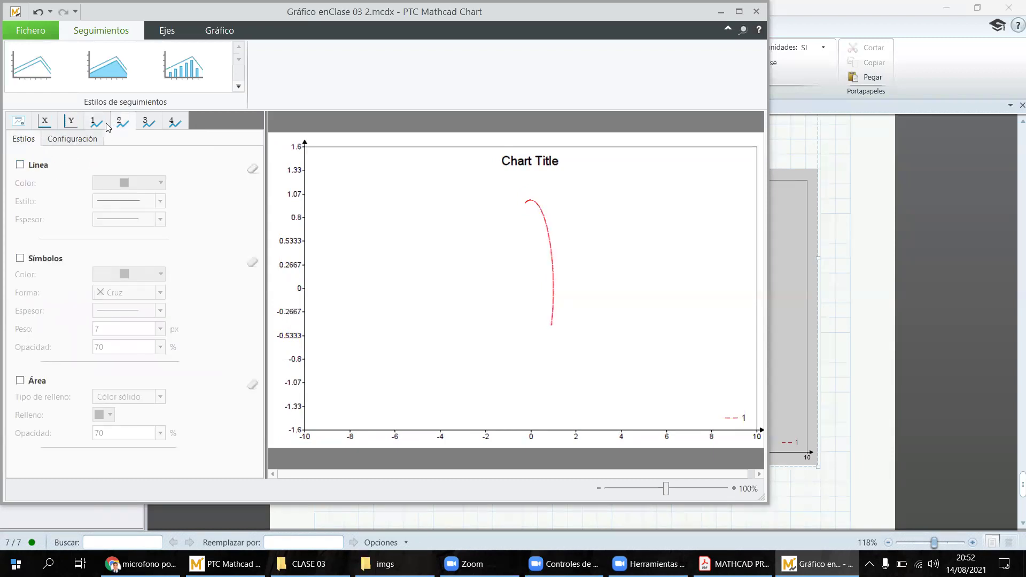
pyautogui.click(96, 123)
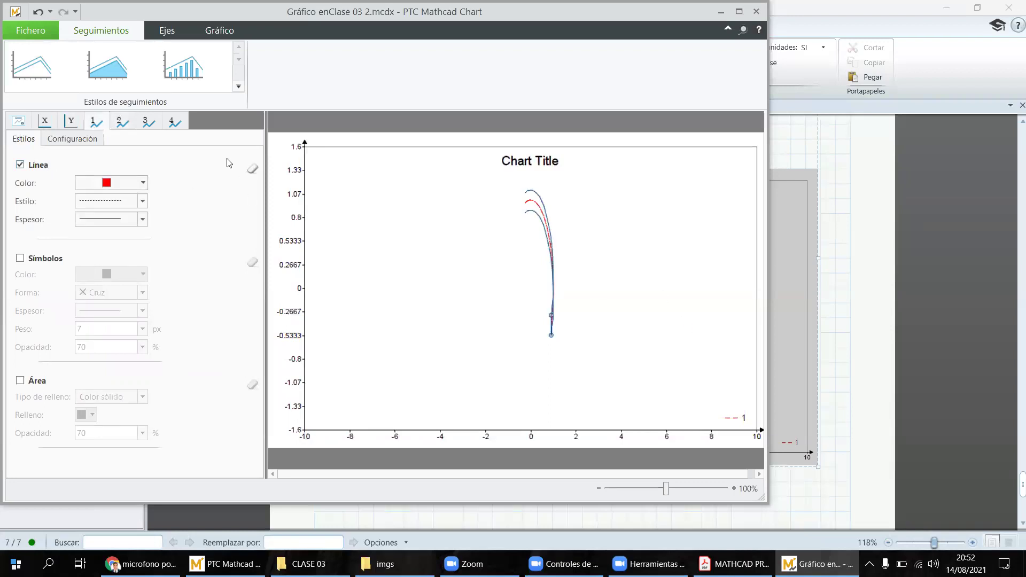
pyautogui.click(124, 124)
pyautogui.click(47, 166)
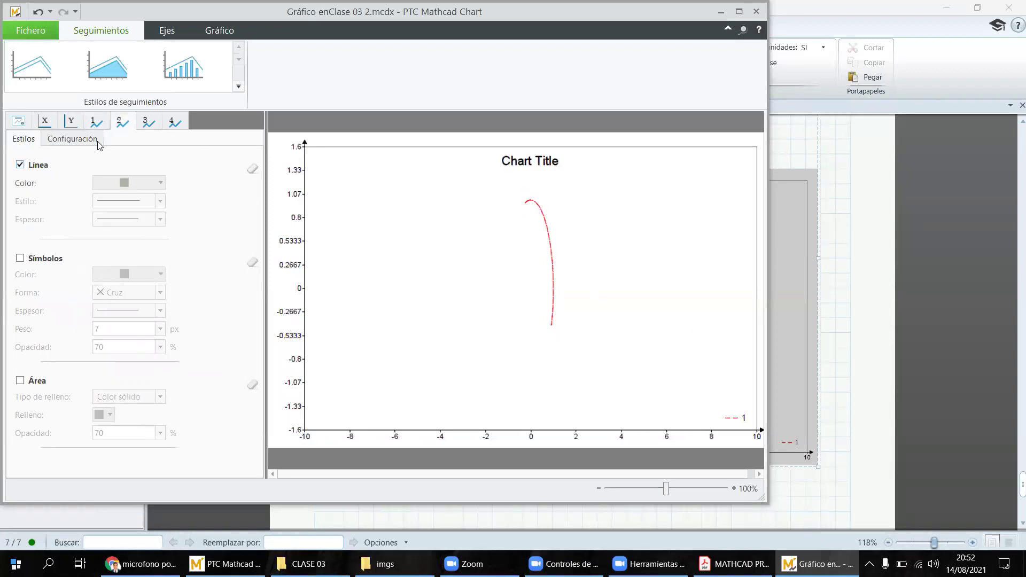
pyautogui.click(148, 124)
pyautogui.click(47, 170)
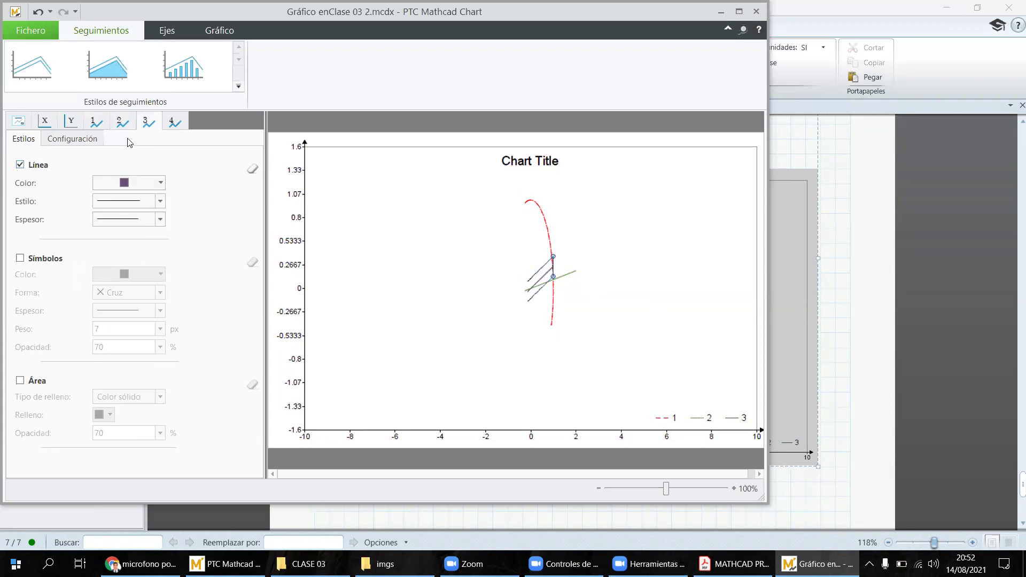
pyautogui.click(172, 124)
pyautogui.click(38, 167)
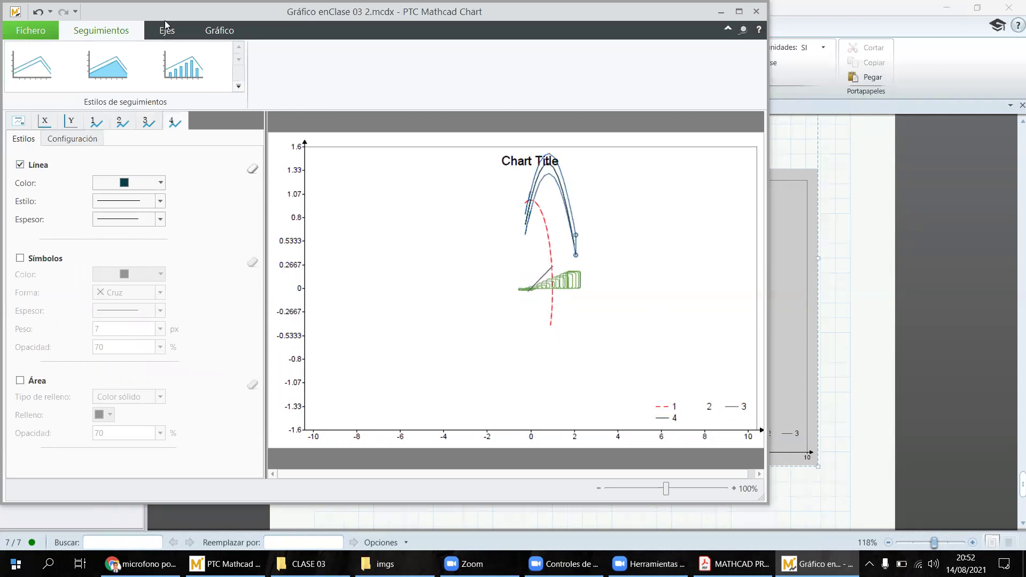
pyautogui.click(756, 11)
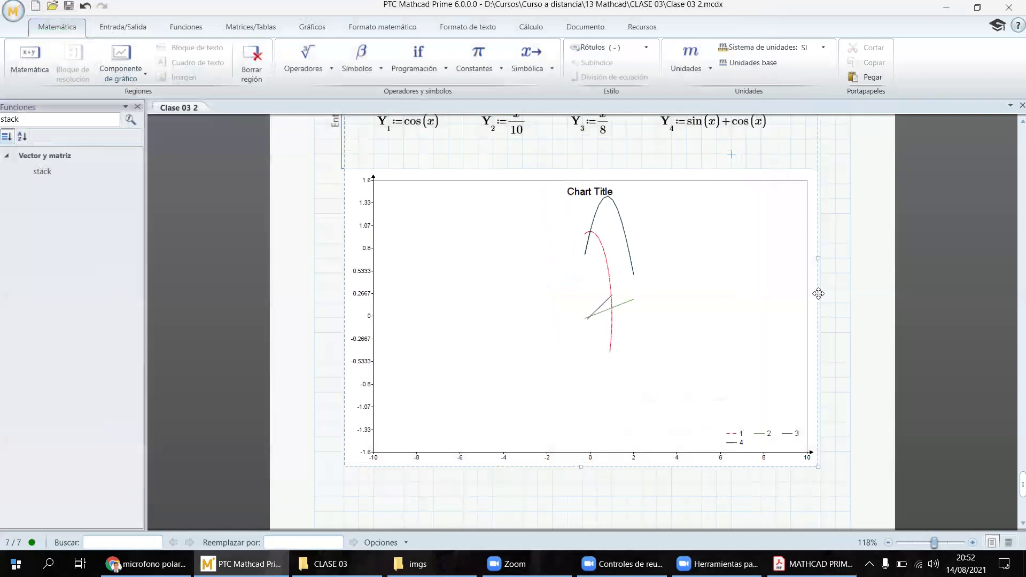
# - Review the four curves in the chart and place the insertion point in the blank area below it
pyautogui.scroll(1, 581, 227)
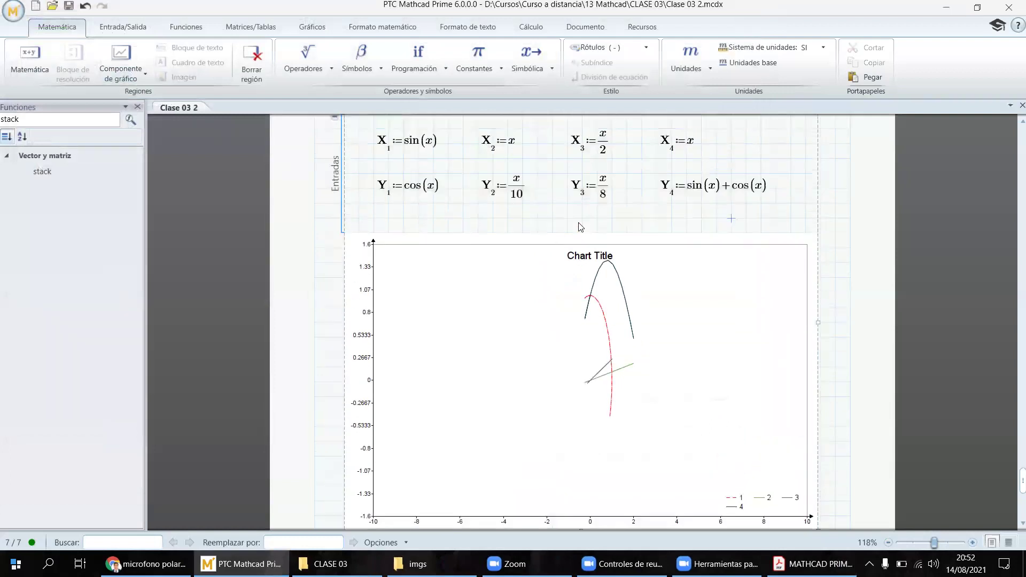
pyautogui.scroll(-3, 602, 294)
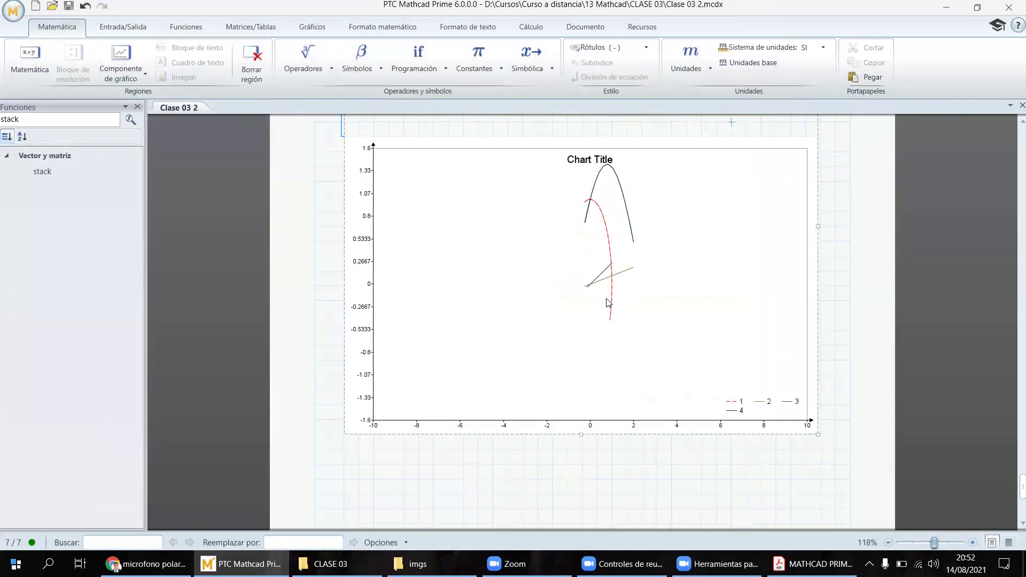
pyautogui.scroll(-1, 604, 299)
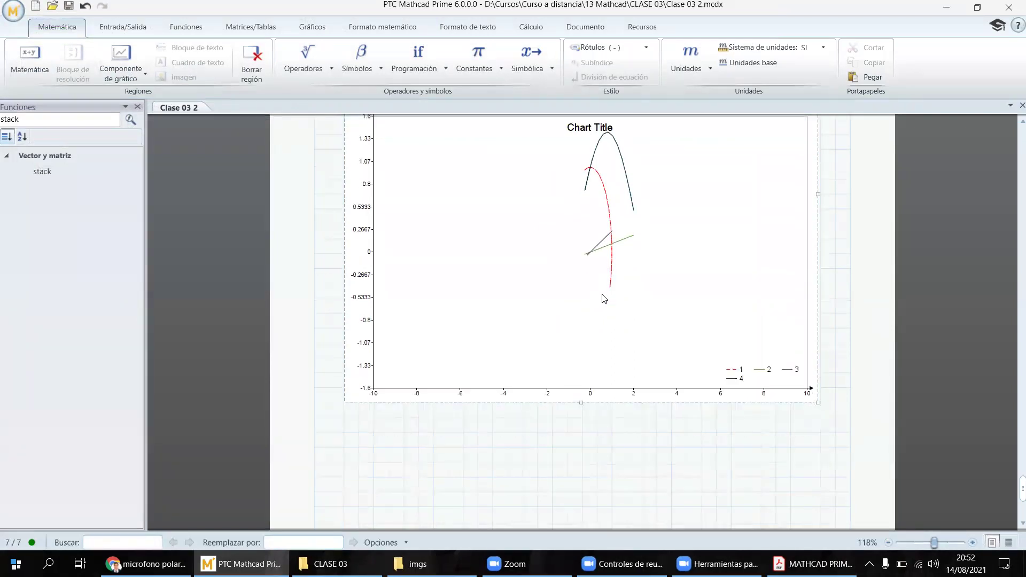
pyautogui.scroll(3, 604, 299)
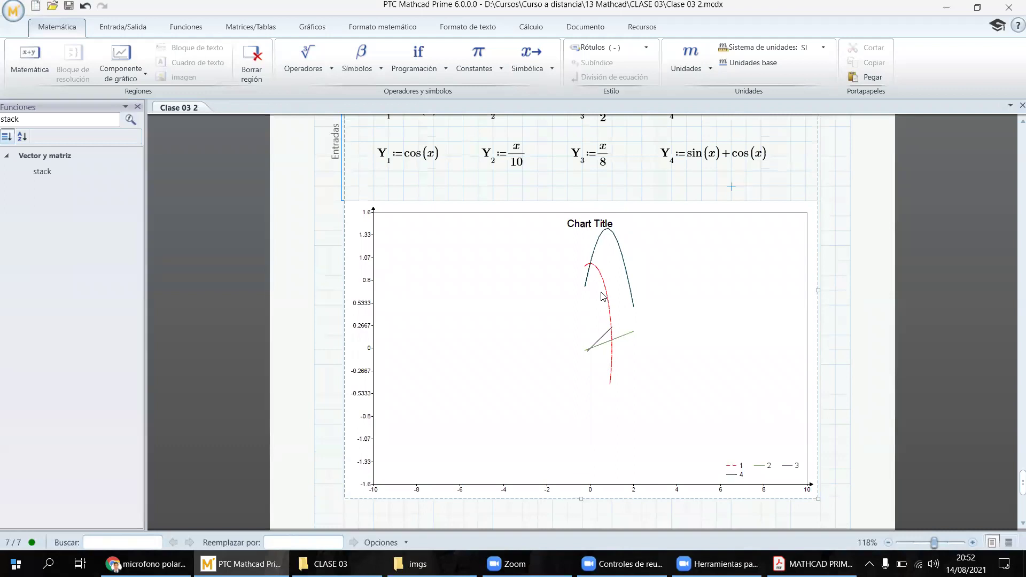
pyautogui.scroll(-9, 603, 296)
pyautogui.click(329, 260)
pyautogui.click(344, 275)
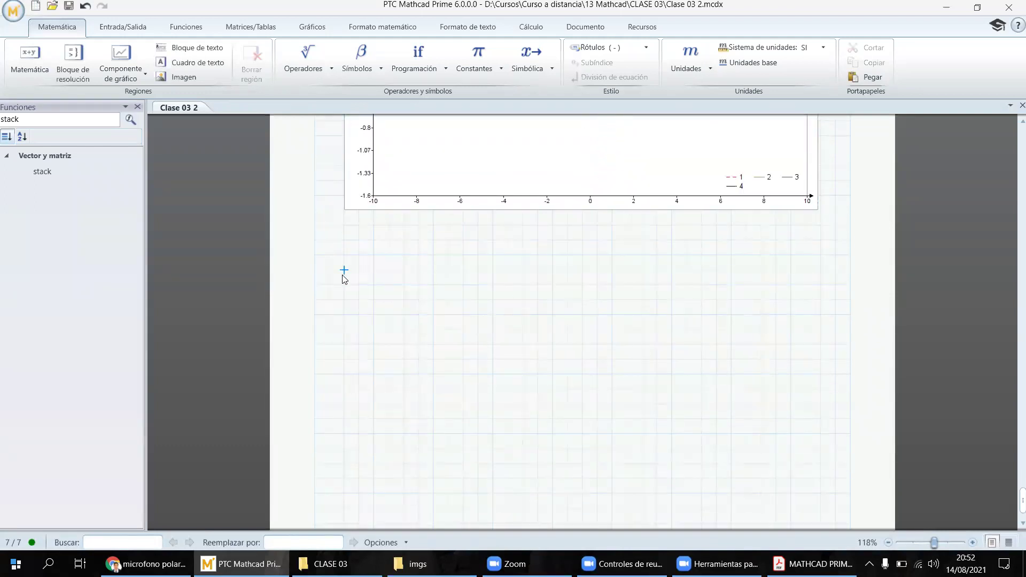
pyautogui.scroll(-3, 345, 279)
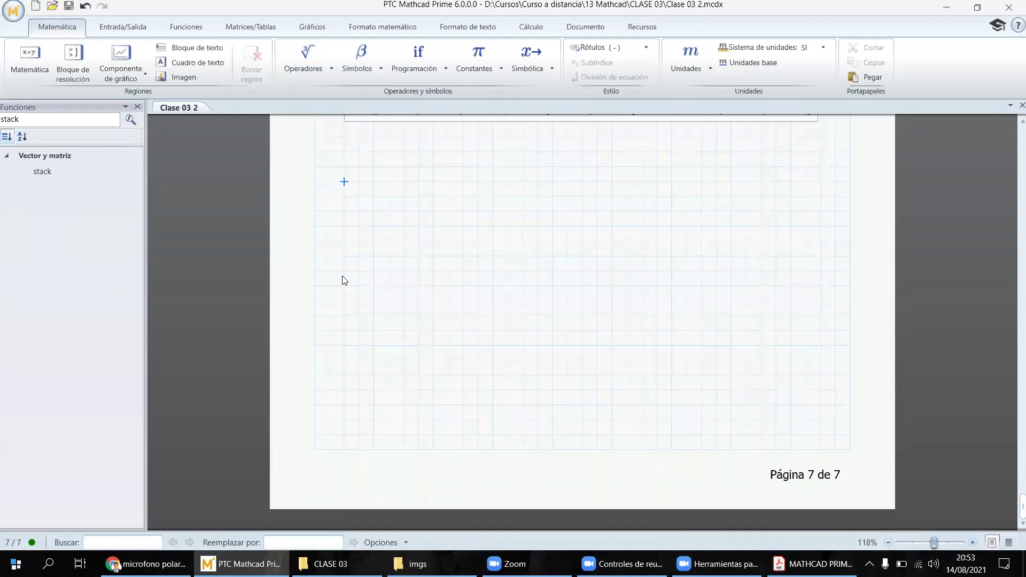
# - Insert a new chart component in the blank area and give it the X-axis expression X1 := x
pyautogui.click(128, 68)
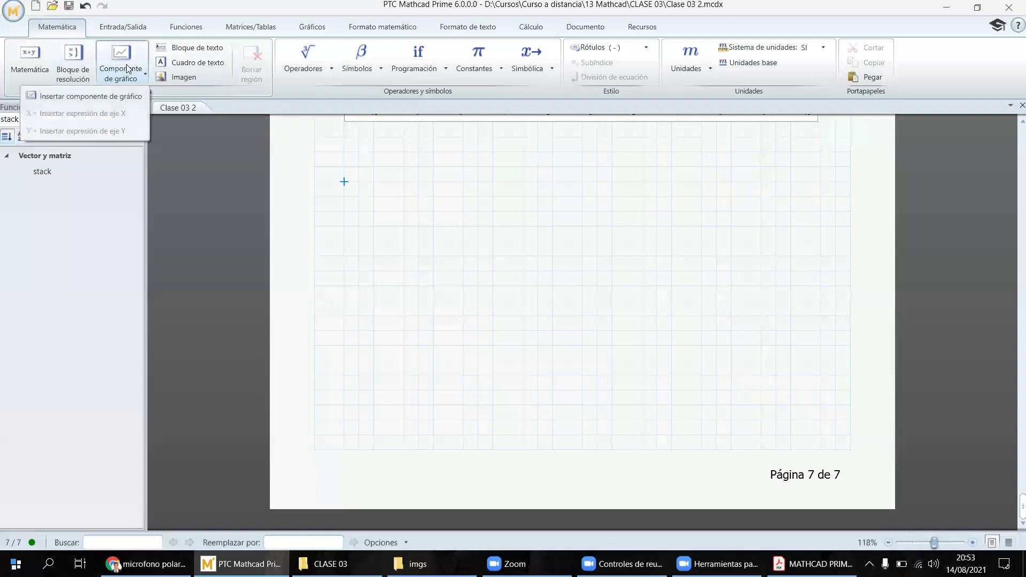
pyautogui.click(83, 97)
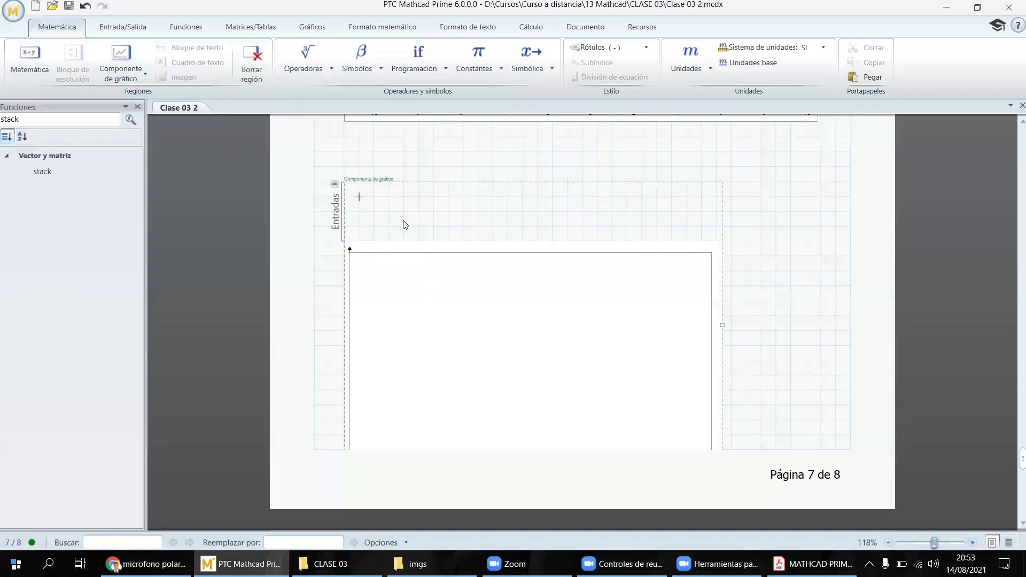
pyautogui.click(122, 70)
pyautogui.click(80, 114)
pyautogui.write('x')
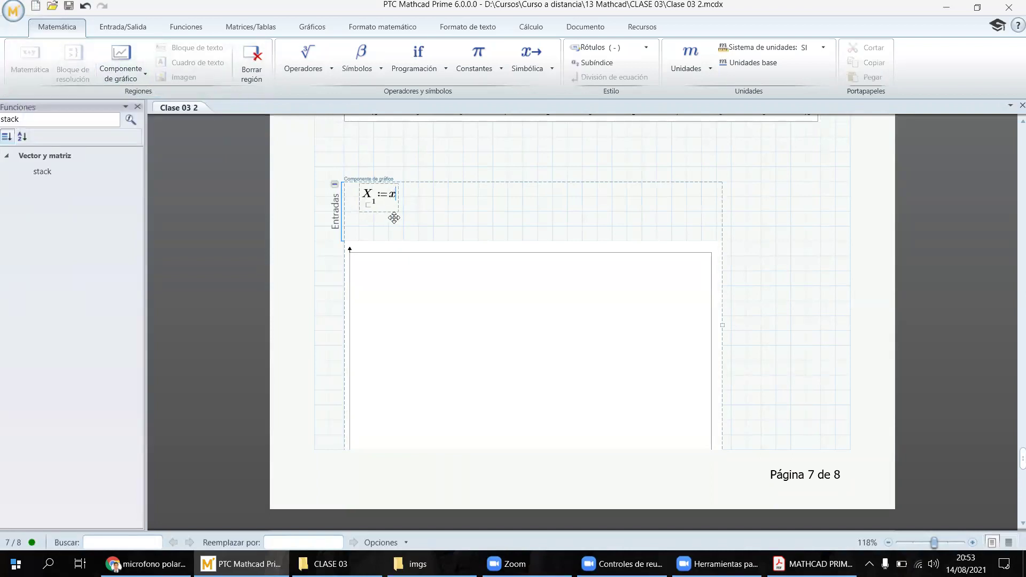
pyautogui.click(421, 197)
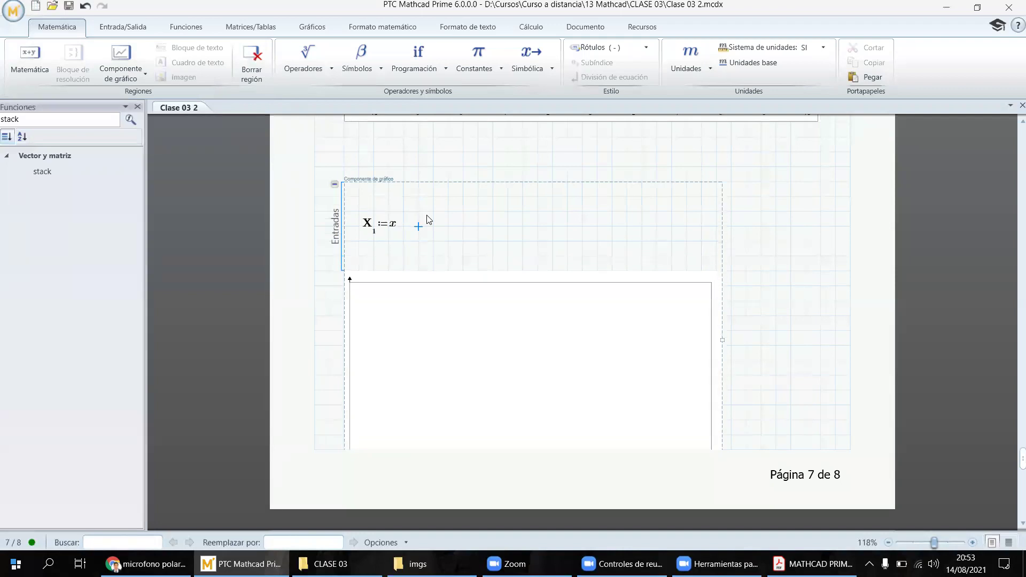
pyautogui.moveTo(393, 227); pyautogui.dragTo(395, 203)
# - Add the Y-axis expression Y1 := cos(x) below X1 in the new chart component
pyautogui.click(366, 256)
pyautogui.click(121, 76)
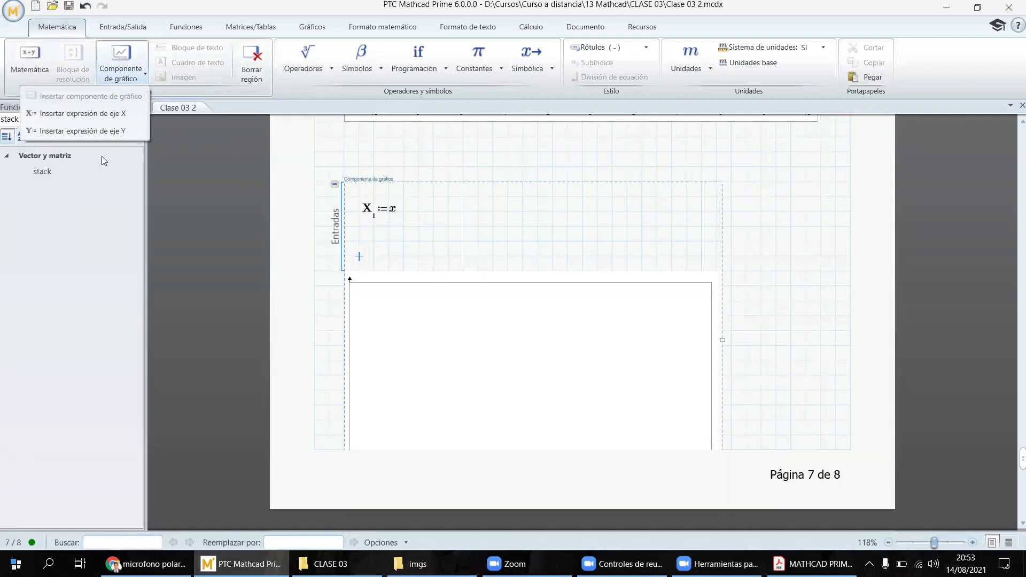
pyautogui.click(116, 133)
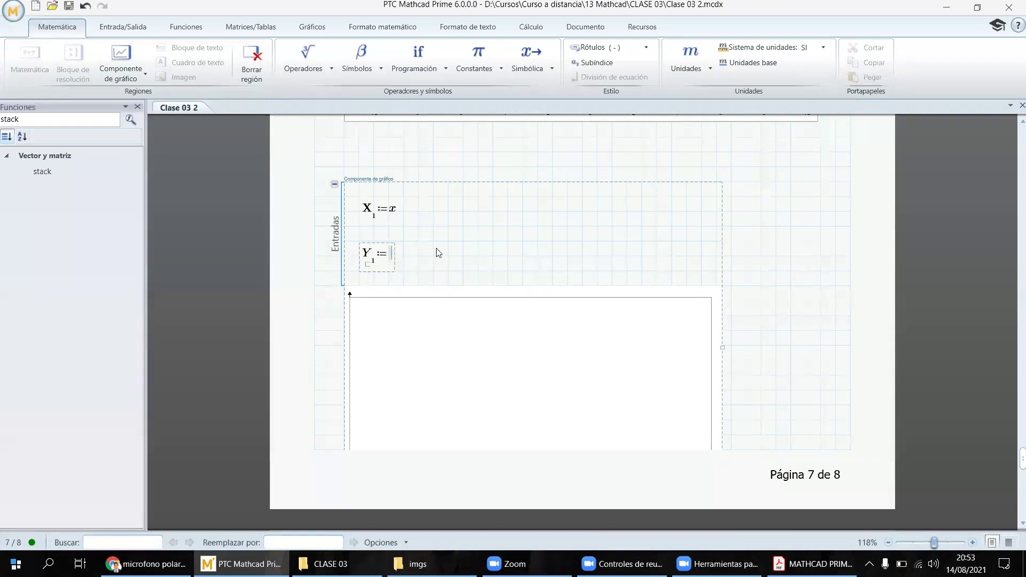
pyautogui.write('cos(x')
pyautogui.click(464, 257)
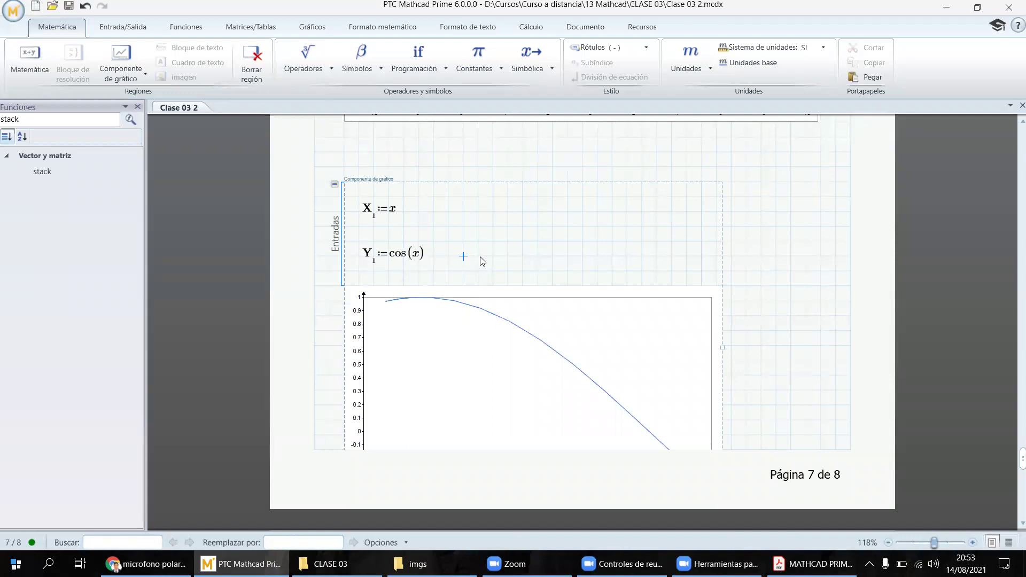
# - Copy the Y2, Y3 and Y4 expressions from the four-trace chart above and paste them beside Y1 := cos(x) in the new chart
pyautogui.scroll(10, 470, 256)
pyautogui.click(373, 153)
pyautogui.moveTo(476, 146); pyautogui.dragTo(758, 190)
pyautogui.scroll(-4, 560, 261)
pyautogui.hotkey('ctrl', 'c')
pyautogui.scroll(-2, 560, 260)
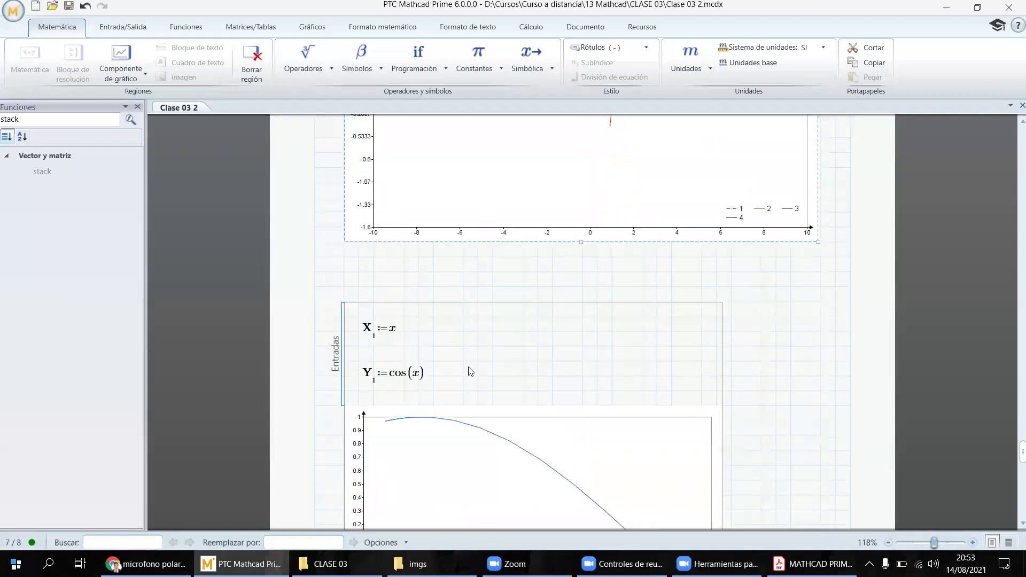
pyautogui.click(464, 377)
pyautogui.scroll(-2, 464, 376)
pyautogui.hotkey('ctrl', 'v')
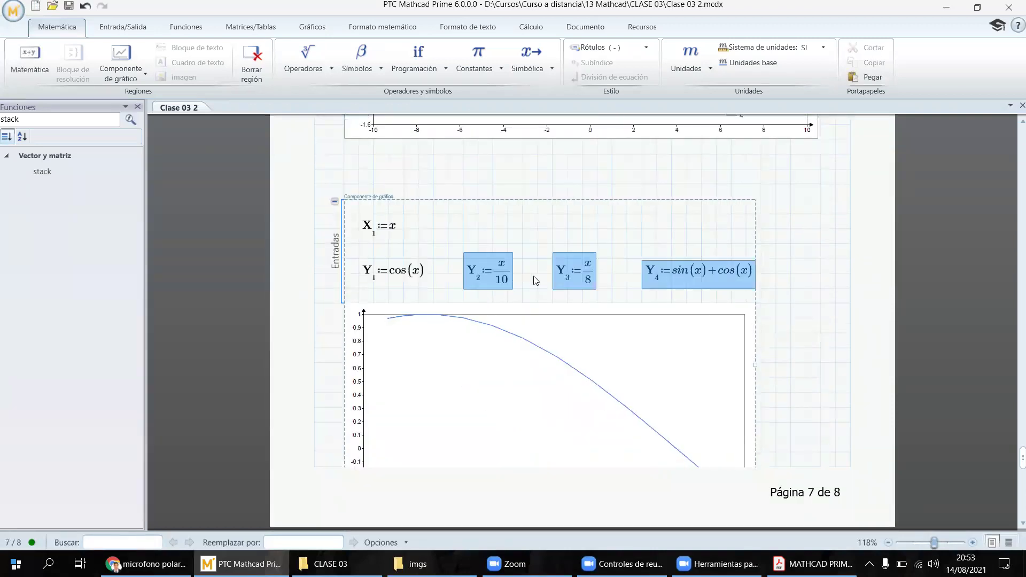
# - Widen the cos(x) chart component slightly and insert blank lines above it to push it onto page 8
pyautogui.click(717, 244)
pyautogui.moveTo(756, 364); pyautogui.dragTo(799, 365)
pyautogui.click(419, 185)
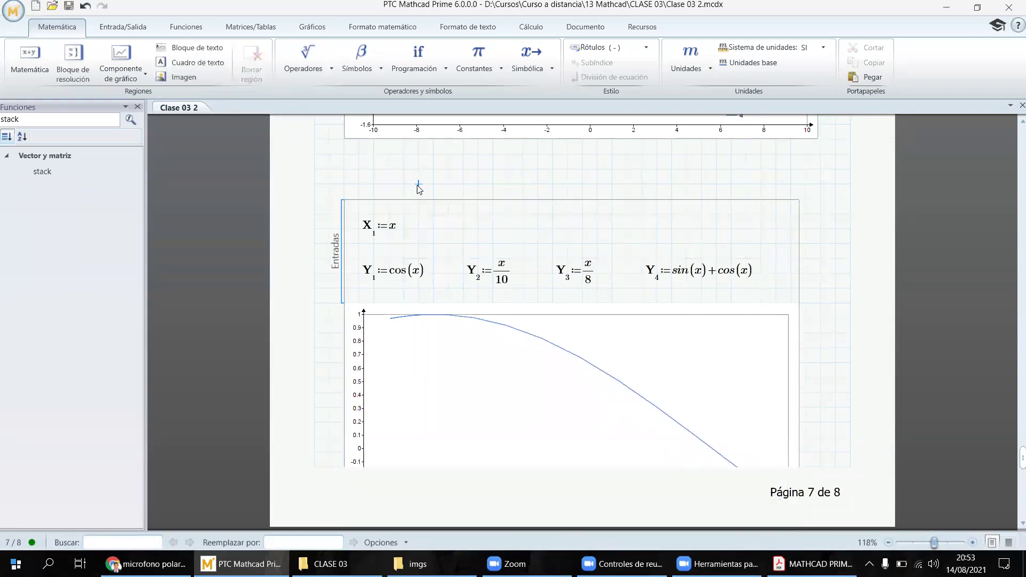
pyautogui.press('Return')
pyautogui.press('Return')
pyautogui.press('Return')
pyautogui.press('Return')
pyautogui.press('Return')
pyautogui.press('Return')
pyautogui.press('Return')
pyautogui.press('Return')
pyautogui.press('Return')
pyautogui.press('Return')
pyautogui.press('Return')
pyautogui.press('Return')
pyautogui.press('Return')
pyautogui.press('Return')
pyautogui.press('Return')
pyautogui.press('Return')
pyautogui.press('Return')
pyautogui.press('Return')
pyautogui.press('Return')
pyautogui.press('Return')
pyautogui.press('Return')
pyautogui.press('Return')
pyautogui.press('Return')
pyautogui.press('Return')
pyautogui.press('Return')
pyautogui.press('Return')
pyautogui.press('Return')
pyautogui.press('Return')
pyautogui.press('Return')
pyautogui.press('Return')
pyautogui.press('Return')
pyautogui.press('Return')
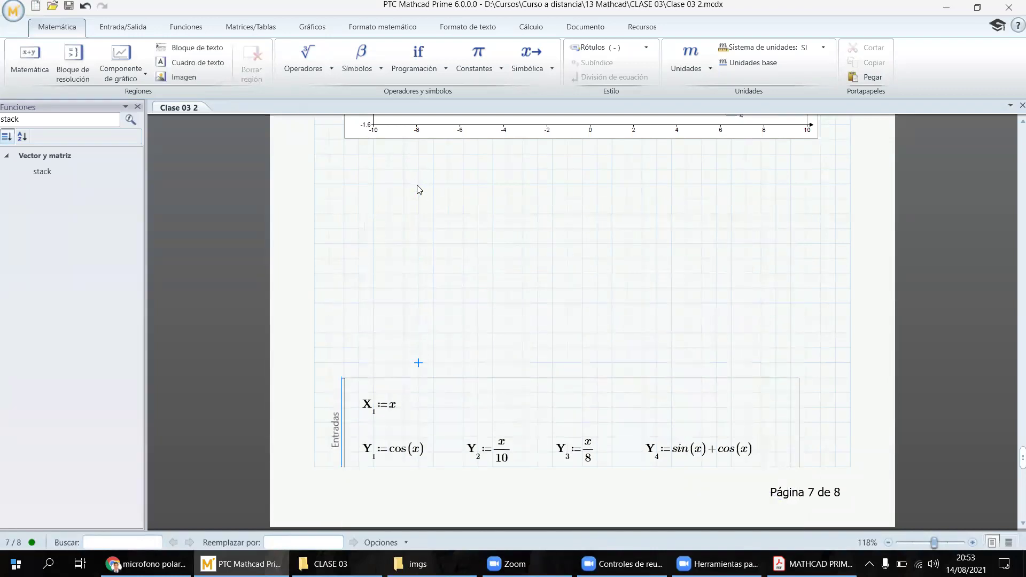
pyautogui.scroll(-8, 460, 238)
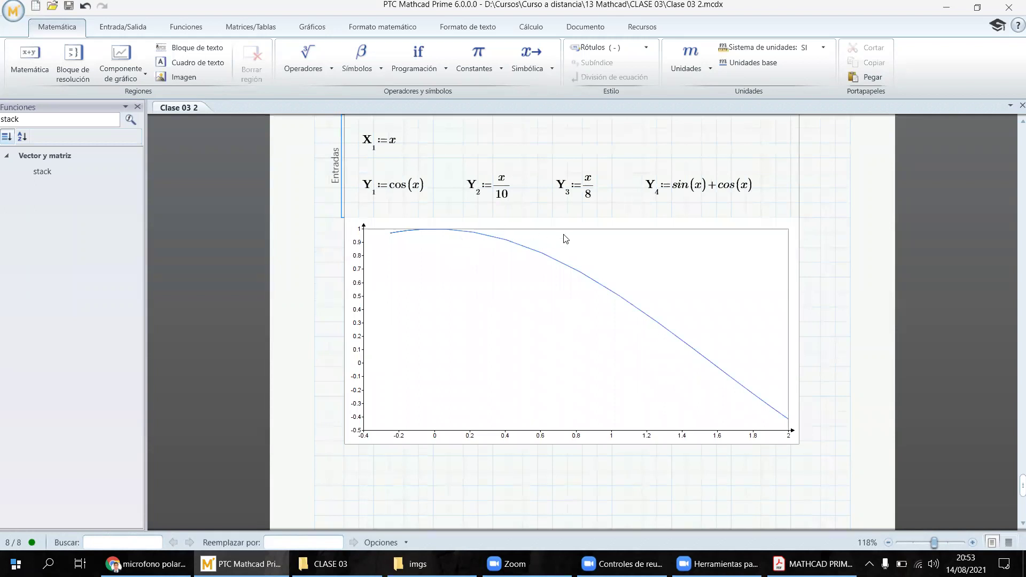
# - Copy the whole cos(x) chart component and paste the duplicate in the blank area below it
pyautogui.click(628, 263)
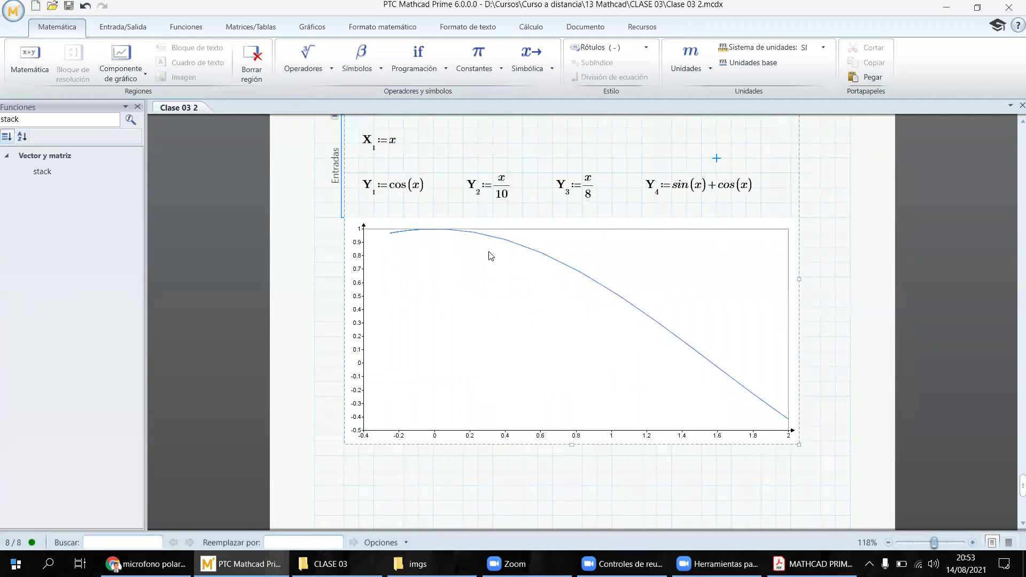
pyautogui.scroll(1, 490, 256)
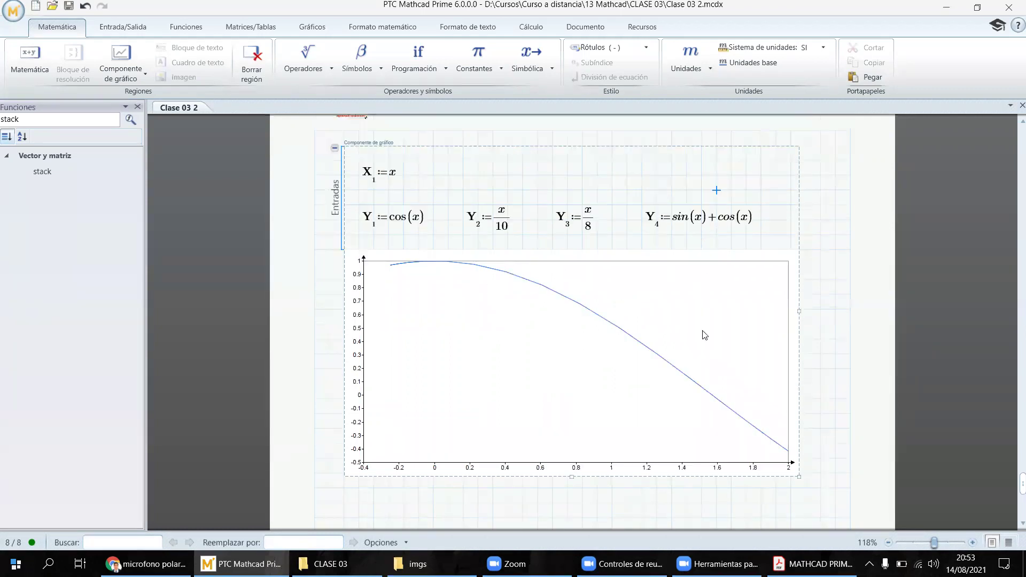
pyautogui.scroll(-2, 561, 268)
pyautogui.scroll(2, 455, 262)
pyautogui.scroll(-3, 458, 275)
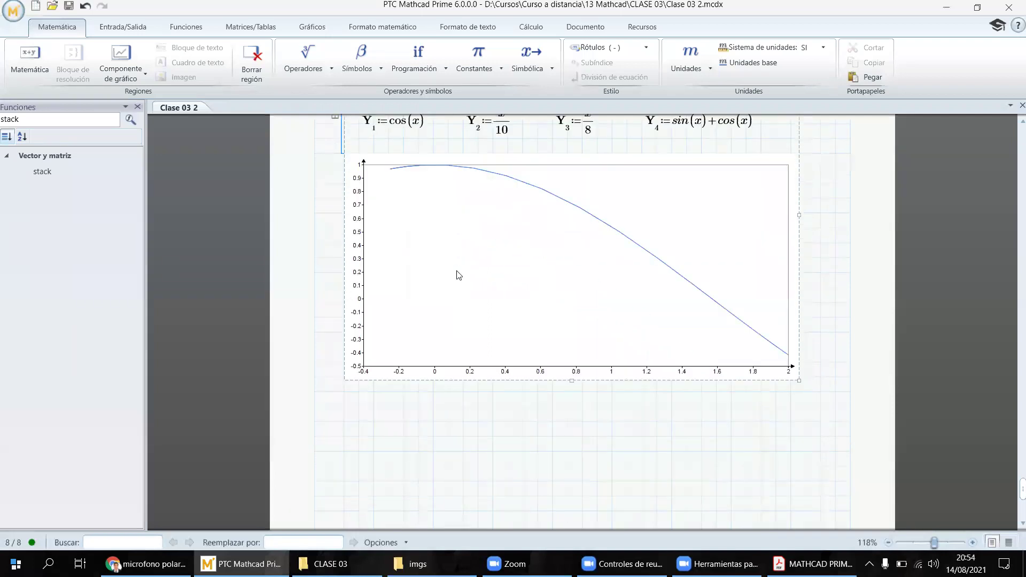
pyautogui.scroll(3, 459, 274)
pyautogui.click(437, 140)
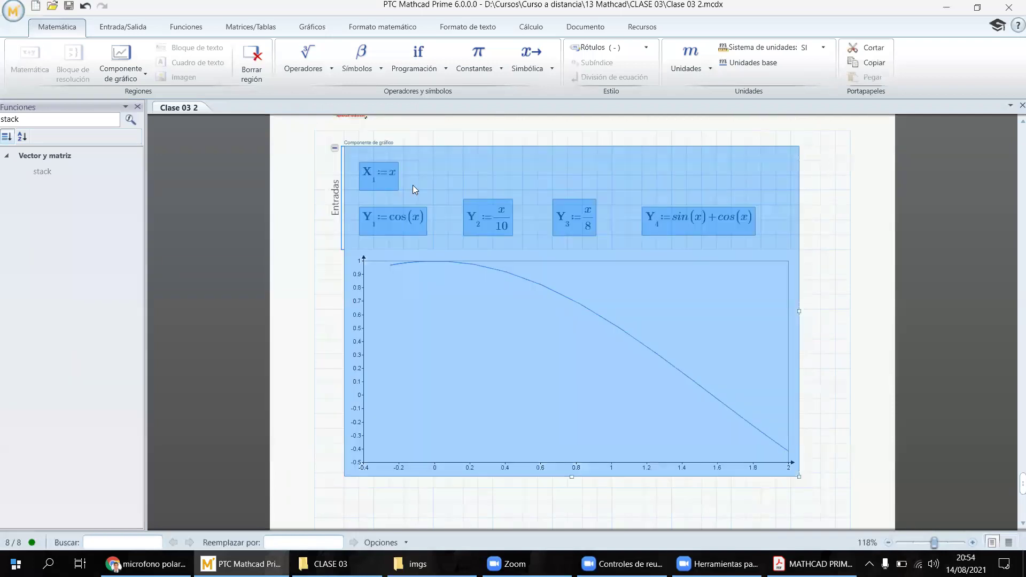
pyautogui.scroll(-6, 427, 303)
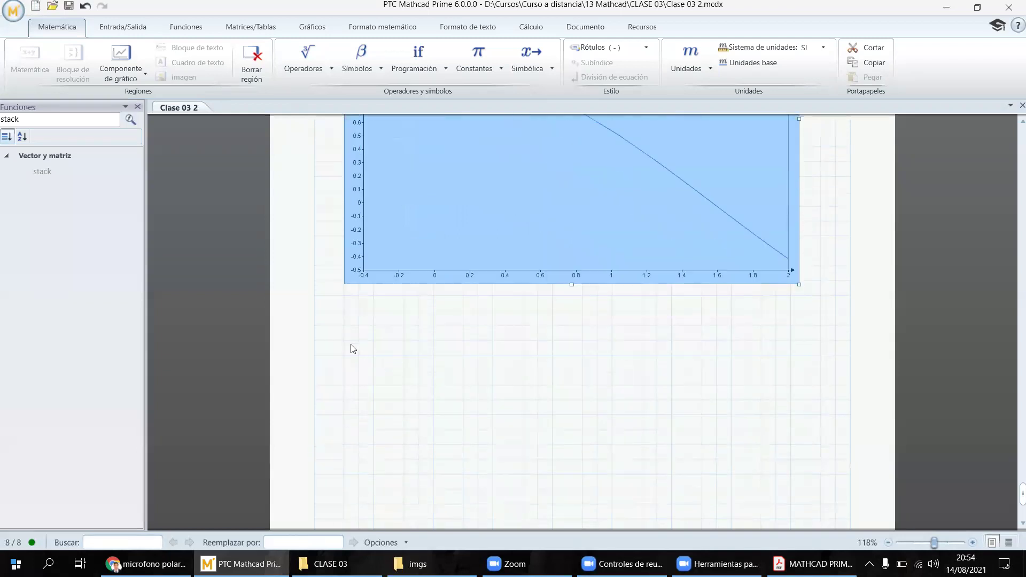
pyautogui.click(345, 342)
pyautogui.hotkey('ctrl', 'v')
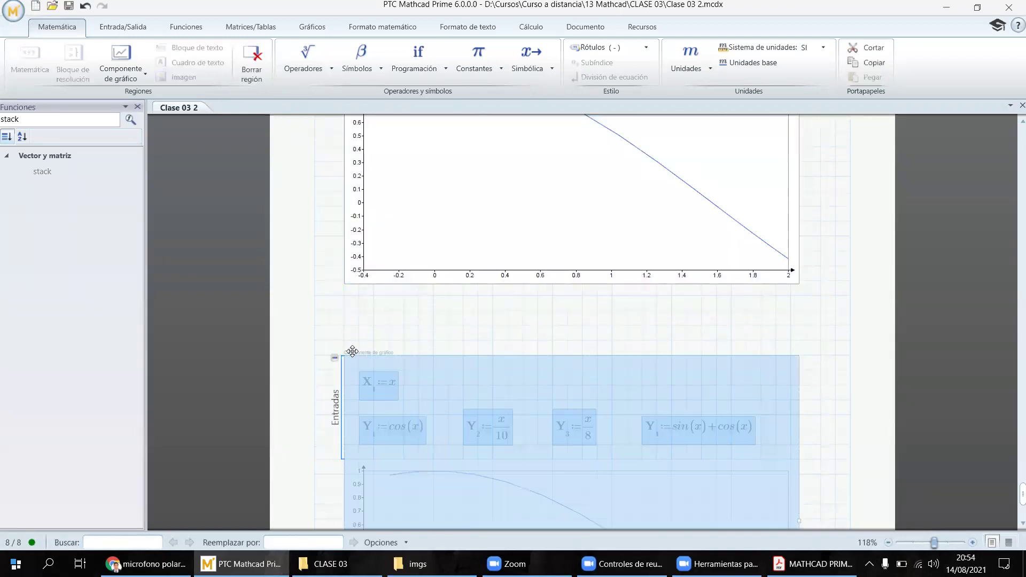
# - Delete the Y2, Y3 and Y4 expressions from the duplicated chart and move Y1 beside X1
pyautogui.click(418, 382)
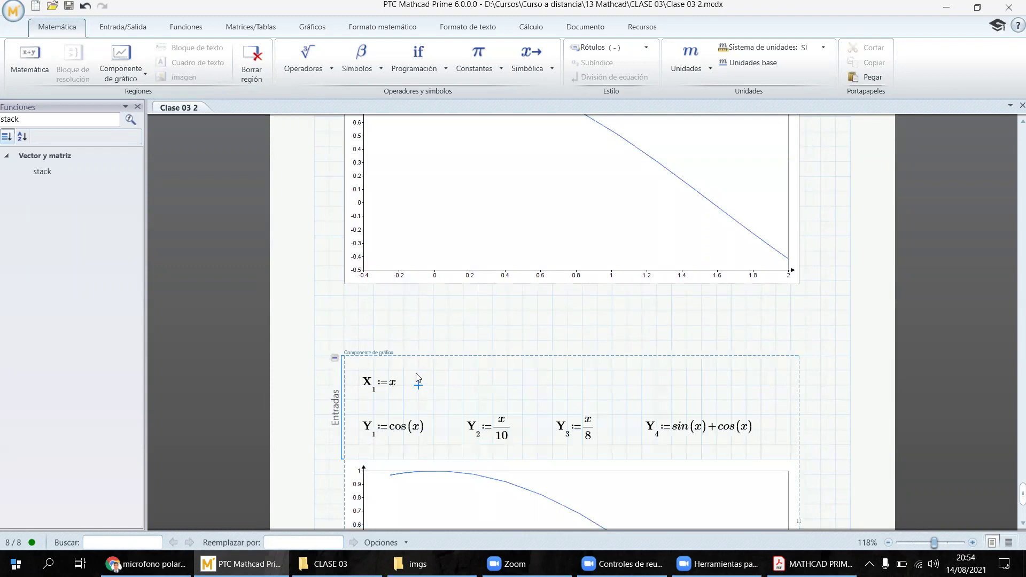
pyautogui.scroll(-1, 425, 410)
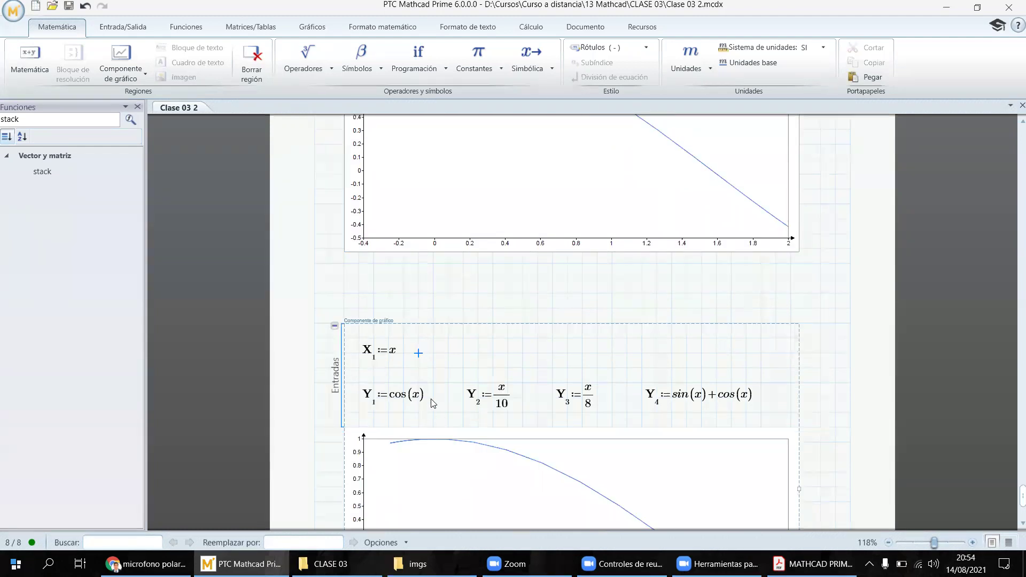
pyautogui.moveTo(461, 378); pyautogui.dragTo(758, 412)
pyautogui.scroll(-4, 758, 411)
pyautogui.press('Delete')
pyautogui.moveTo(389, 263); pyautogui.dragTo(500, 228)
# - Redefine Y1 as x^2 in the duplicated chart component
pyautogui.click(499, 226)
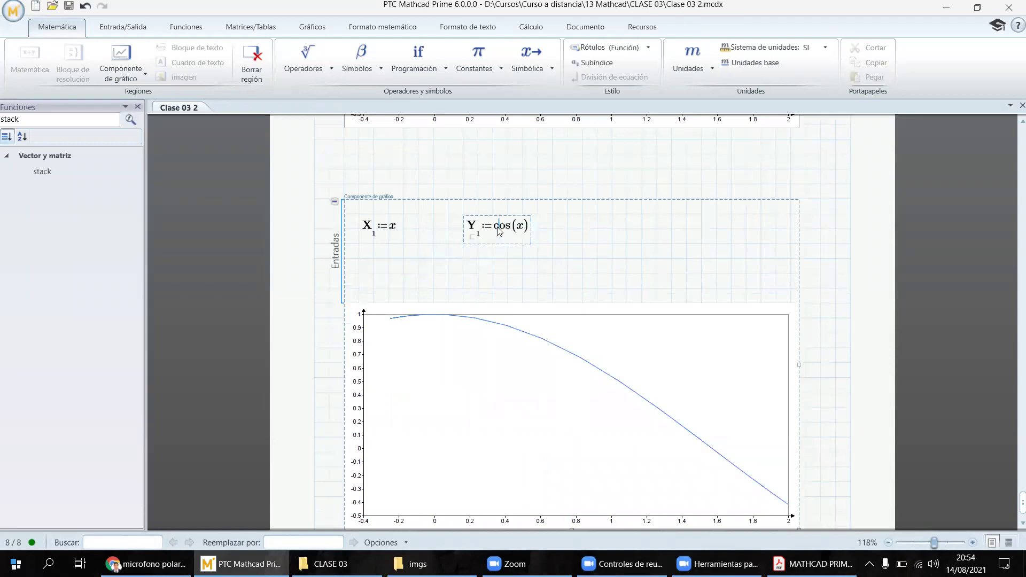
pyautogui.write('x^2')
pyautogui.click(523, 227)
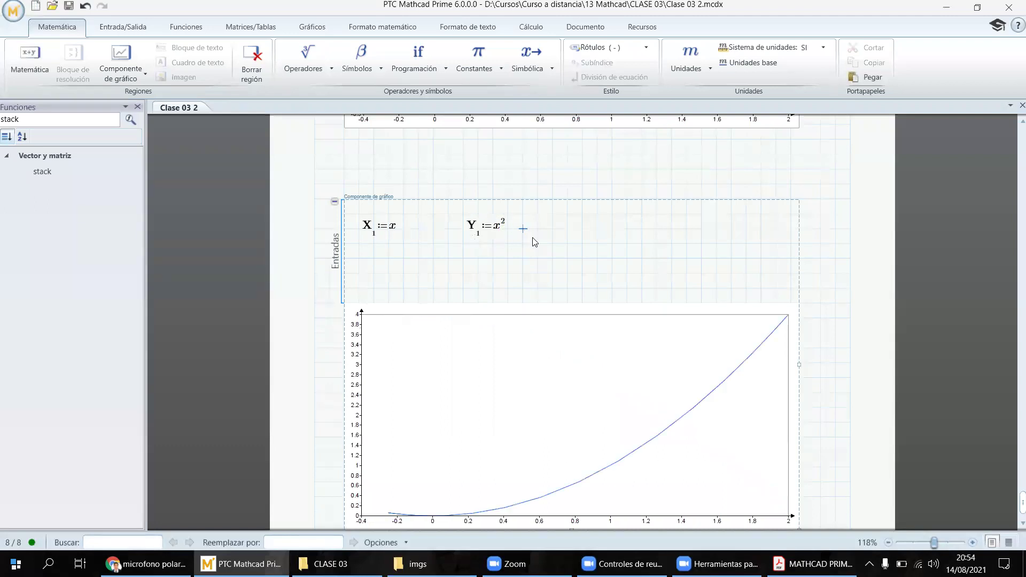
# - Define Xmin := -25 in the x^2 chart's inputs area to set the X axis minimum
pyautogui.click(657, 233)
pyautogui.write('Xmin:=')
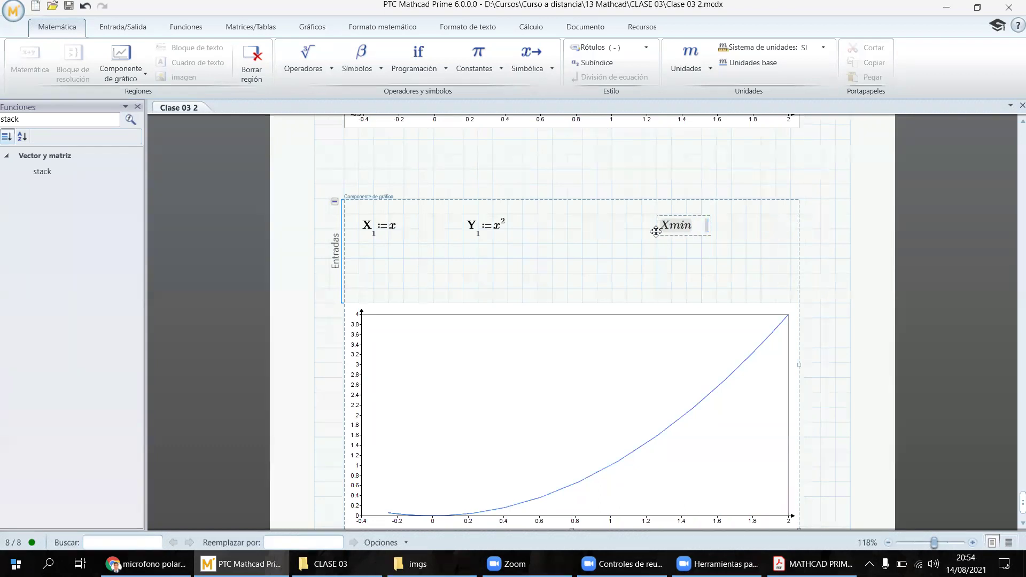
pyautogui.write('-25')
pyautogui.click(648, 271)
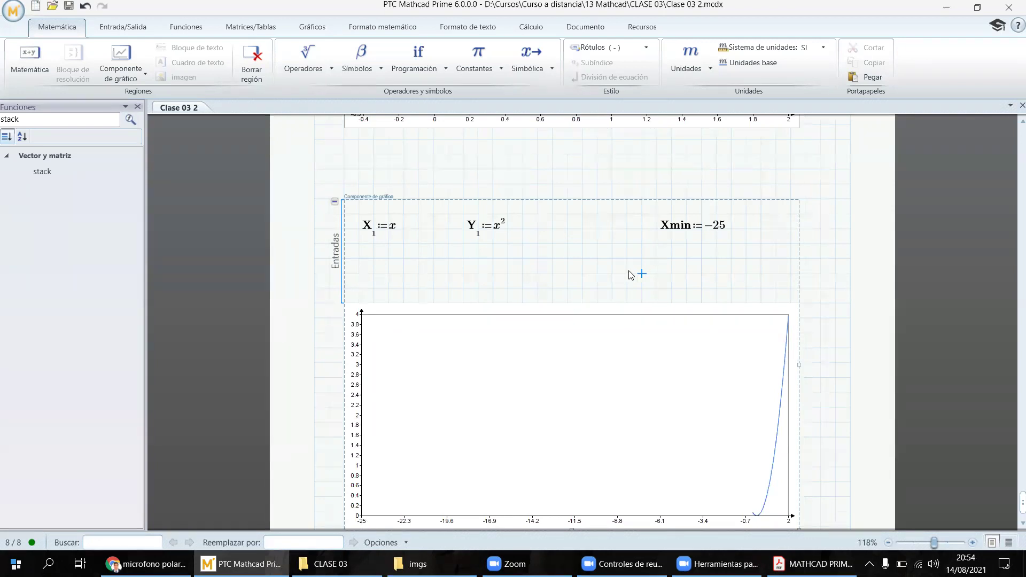
# - Cut the Xmin definition from the x^2 chart's inputs area and undo the cut
pyautogui.click(723, 227)
pyautogui.moveTo(722, 227); pyautogui.dragTo(684, 222)
pyautogui.click(684, 213)
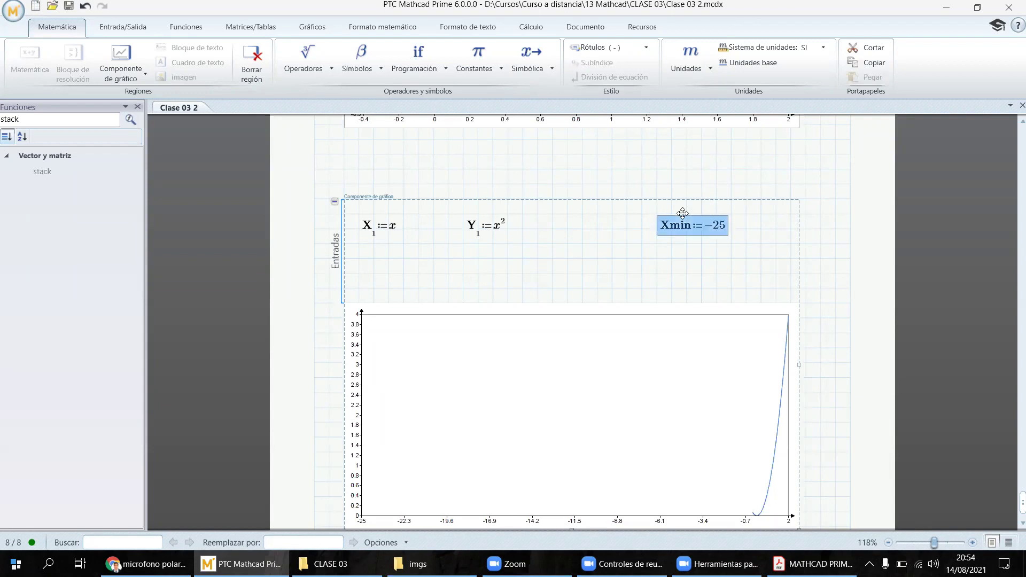
pyautogui.hotkey('ctrl', 'x')
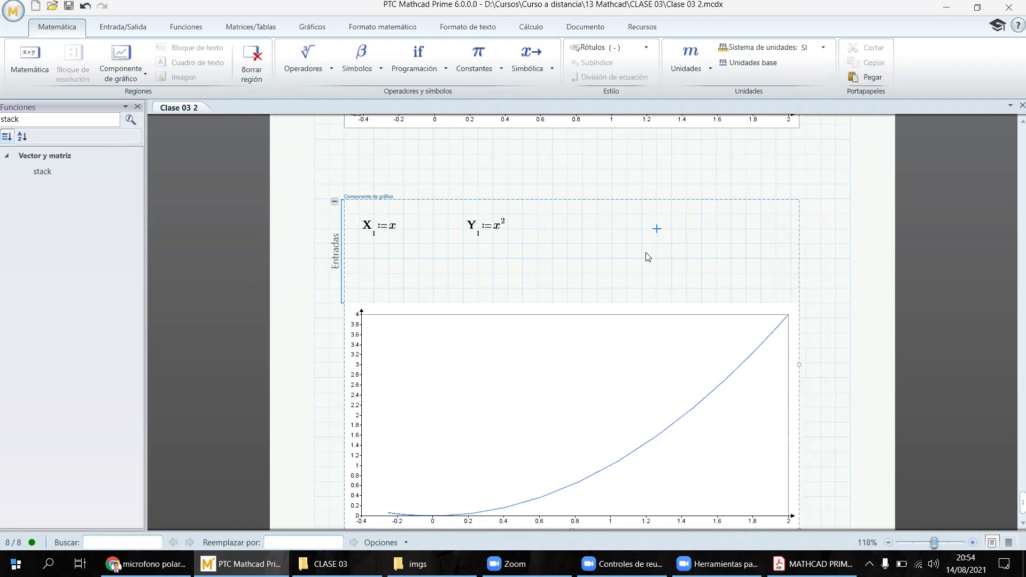
pyautogui.hotkey('ctrl', 'z')
pyautogui.click(702, 259)
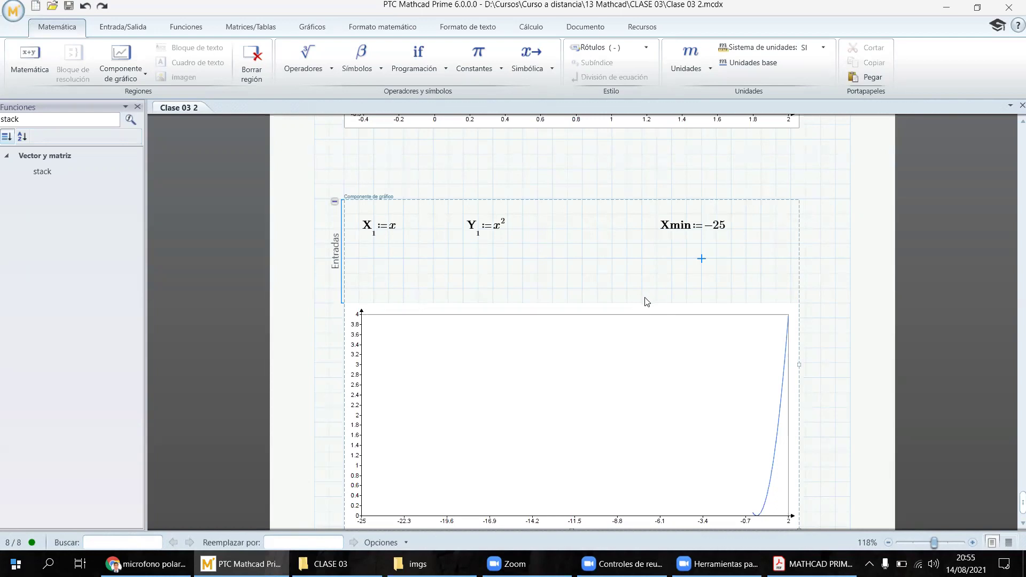
# - Copy the x^2 chart component with its Xmin definition, extend the worksheet with page 9 and paste the duplicate there
pyautogui.scroll(-1, 620, 313)
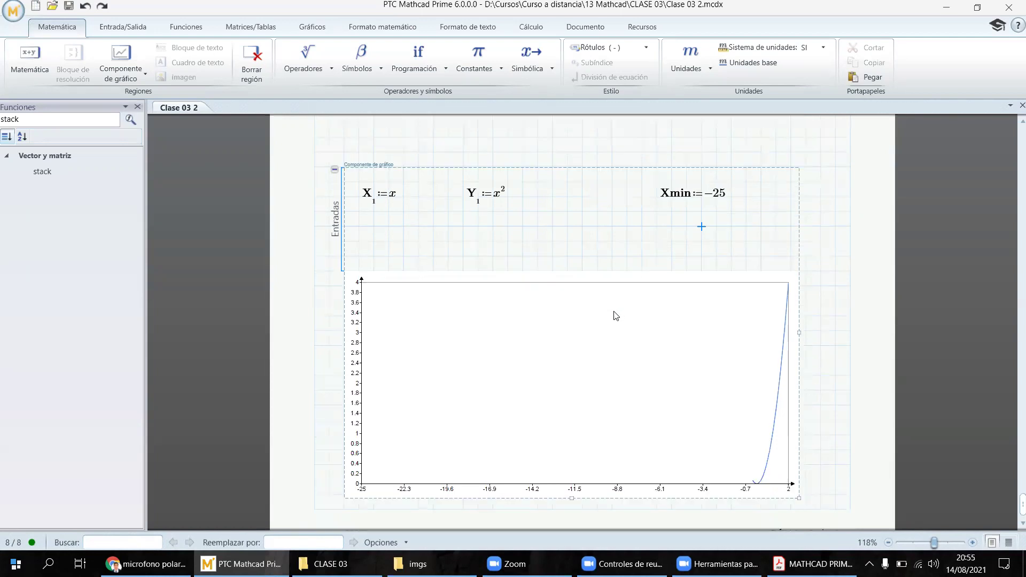
pyautogui.click(708, 165)
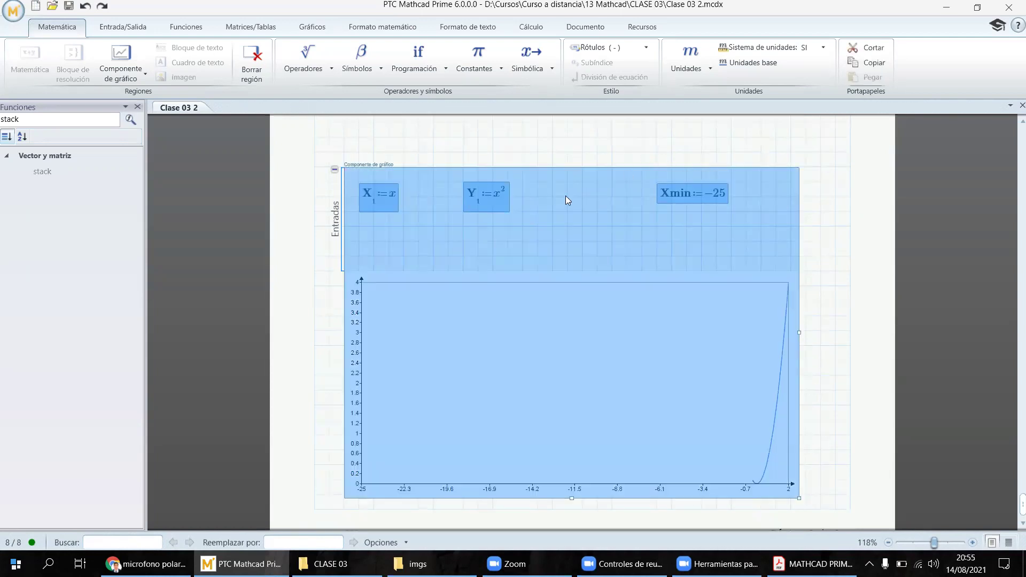
pyautogui.scroll(-2, 542, 241)
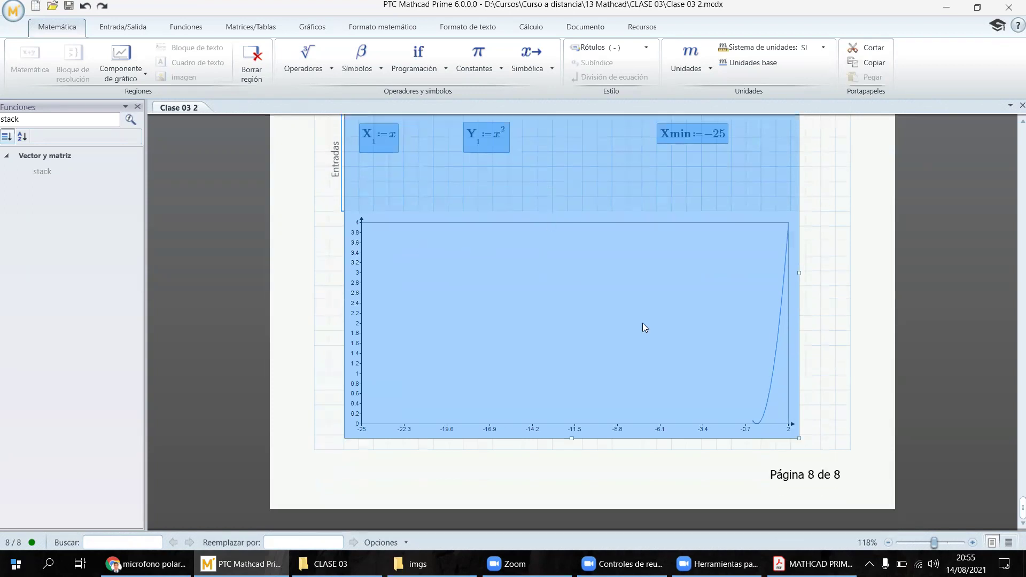
pyautogui.click(824, 430)
pyautogui.press('Down')
pyautogui.press('Down')
pyautogui.press('Down')
pyautogui.press('Down')
pyautogui.press('Down')
pyautogui.press('Down')
pyautogui.press('Down')
pyautogui.press('Down')
pyautogui.scroll(-8, 825, 434)
pyautogui.click(344, 290)
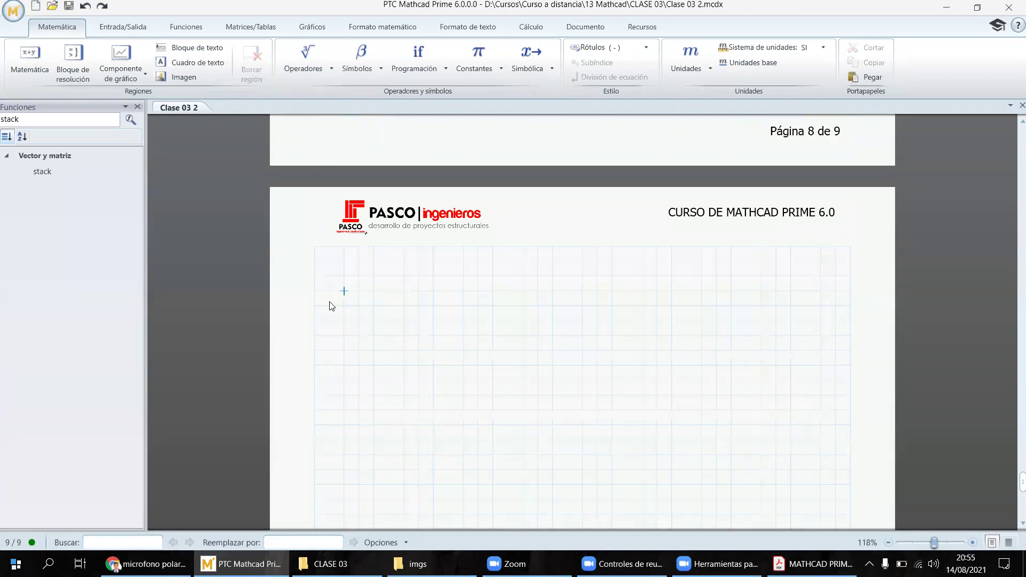
pyautogui.hotkey('ctrl', 'v')
pyautogui.scroll(-2, 416, 304)
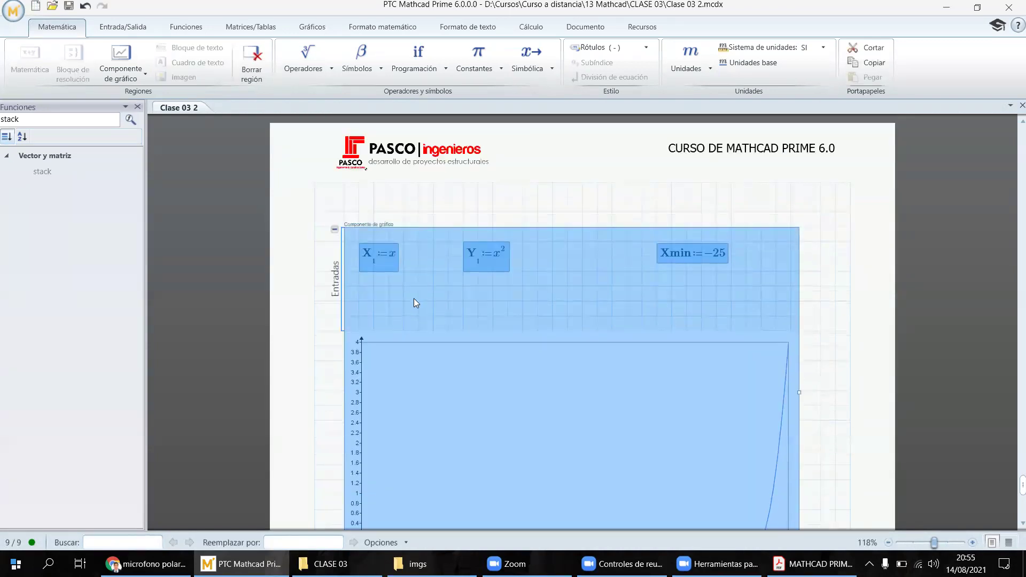
# - Add a second X-axis expression, X2 := x, below X1 in the page 9 chart component
pyautogui.click(441, 276)
pyautogui.click(359, 301)
pyautogui.click(125, 79)
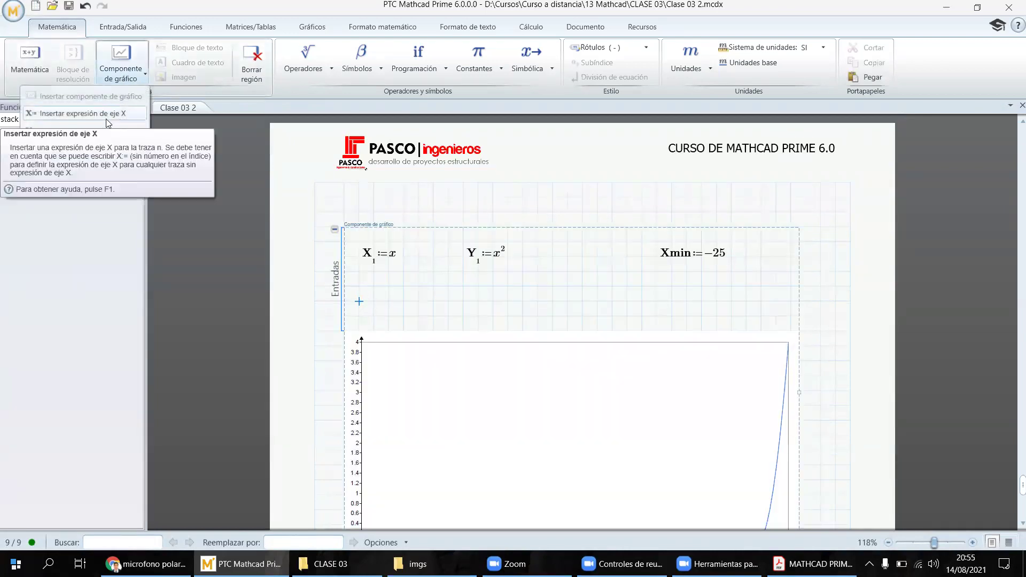
pyautogui.click(107, 112)
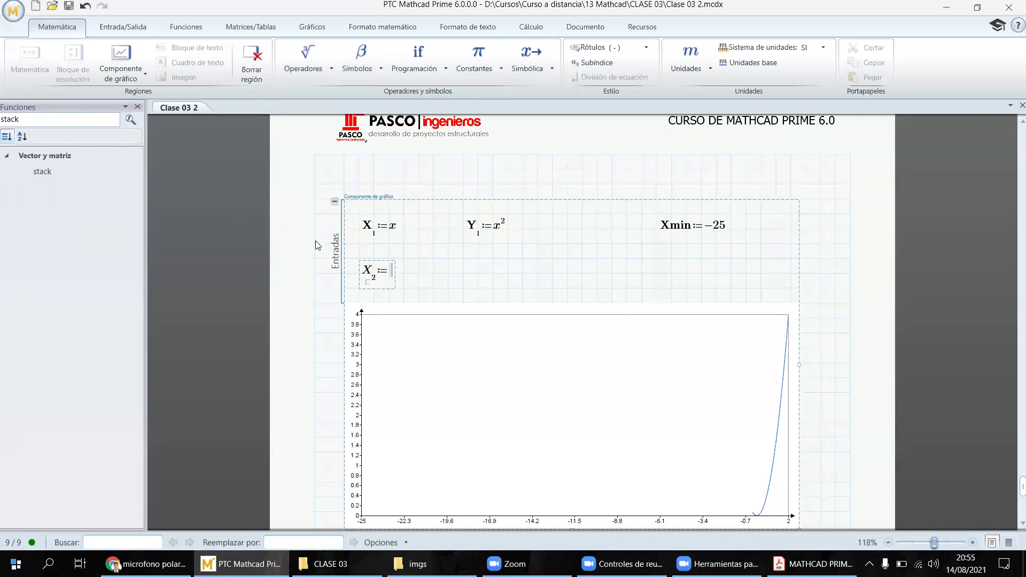
pyautogui.write('x')
pyautogui.click(478, 273)
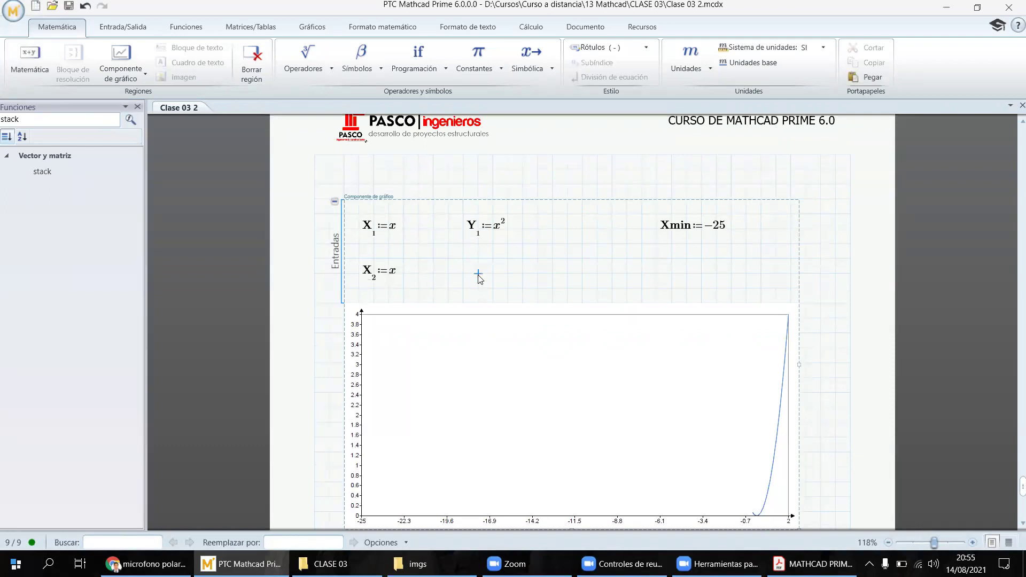
# - Insert the Y-axis expression Y2 beside X2 and begin its formula with the fraction 3/4 in parentheses
pyautogui.click(469, 272)
pyautogui.click(124, 72)
pyautogui.click(96, 132)
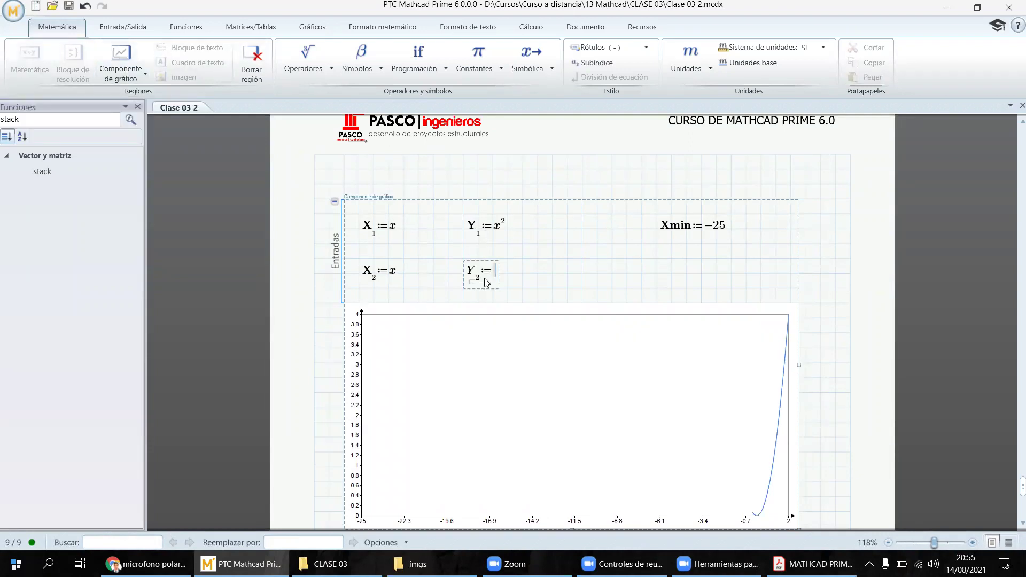
pyautogui.write('(3/4')
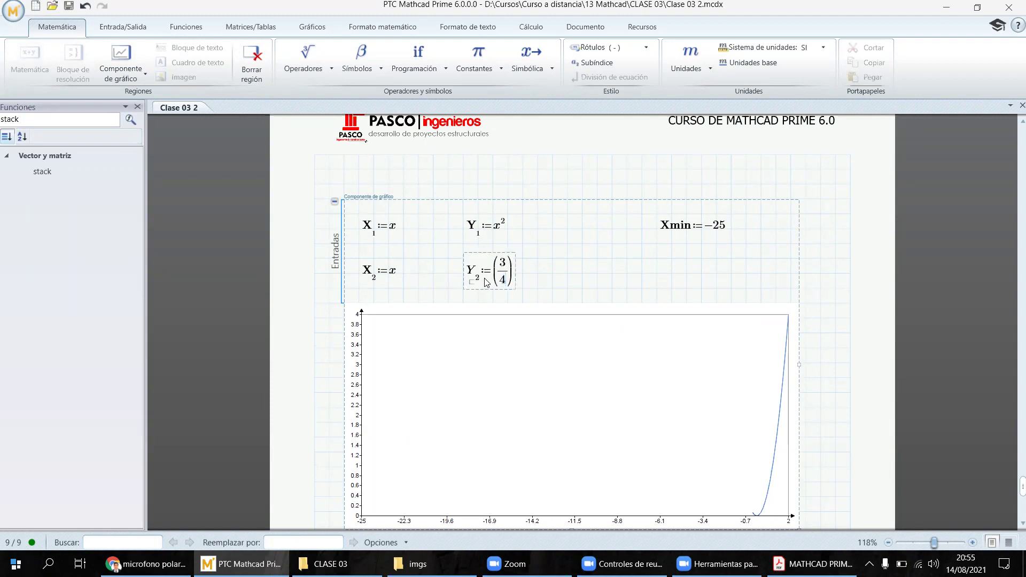